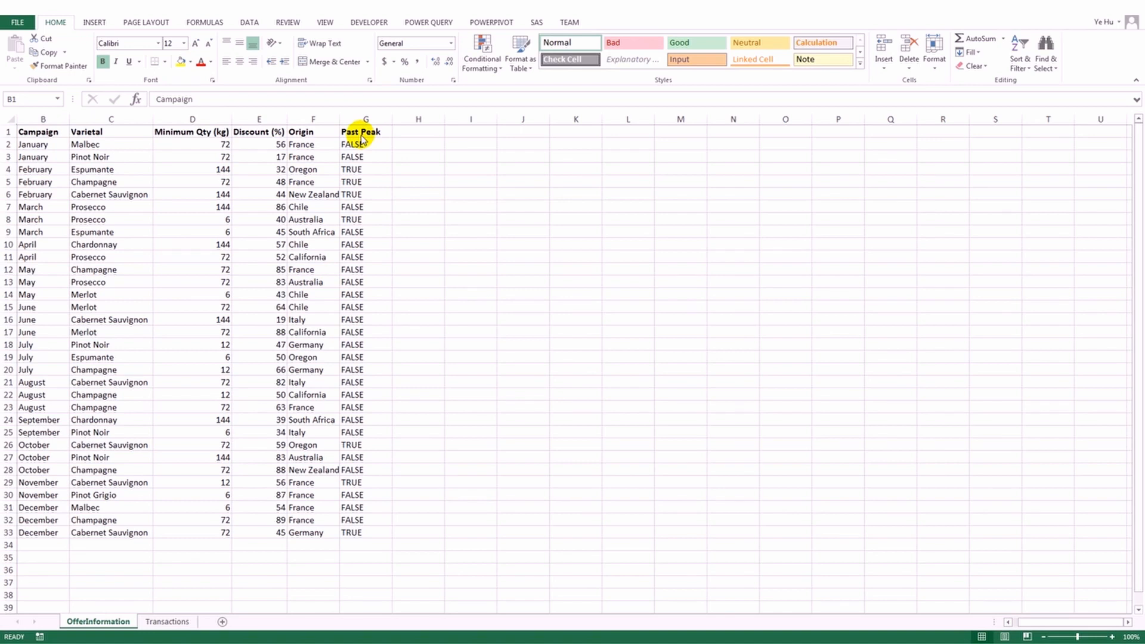
Create a PivotTable on a new worksheet from the customer and offer data on the Transactions sheet.
left_click(167, 622)
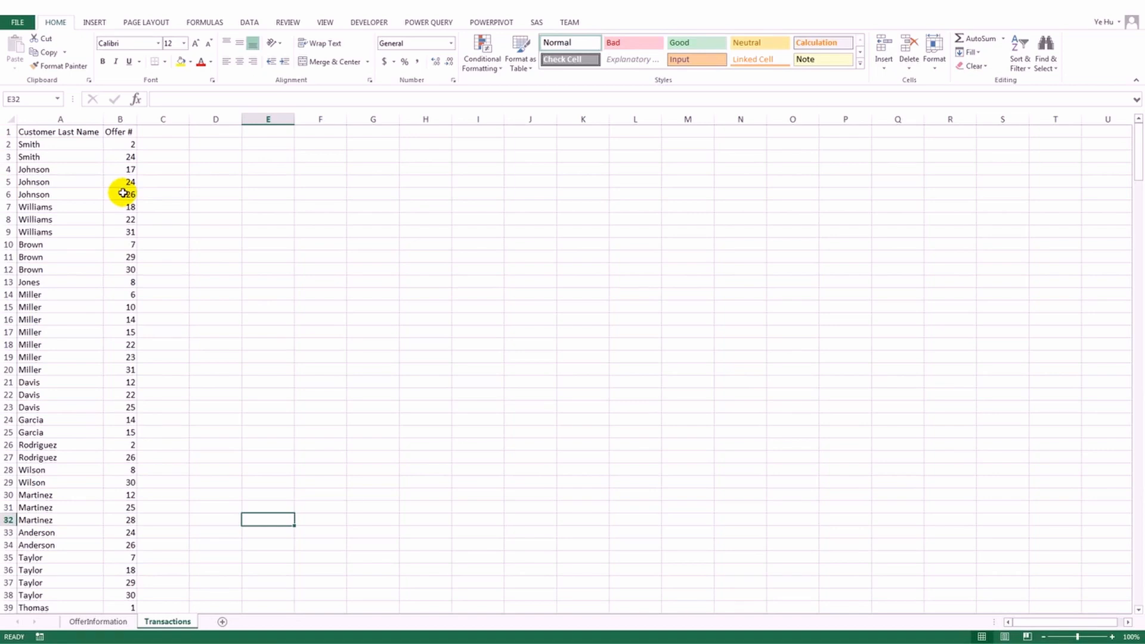
left_click(94, 147)
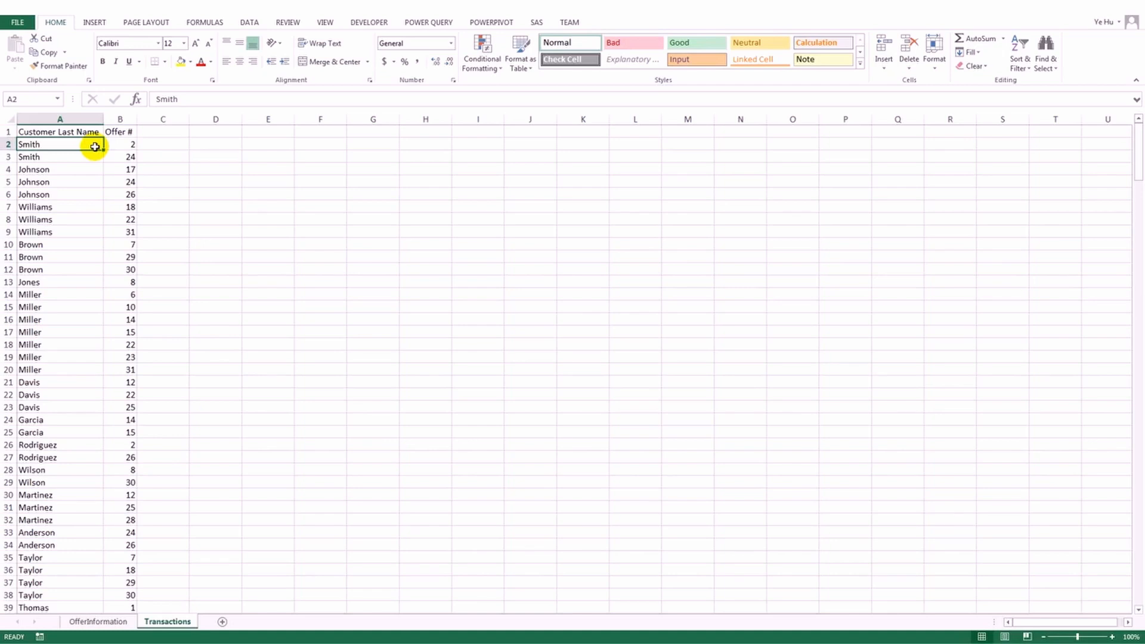
left_click(94, 23)
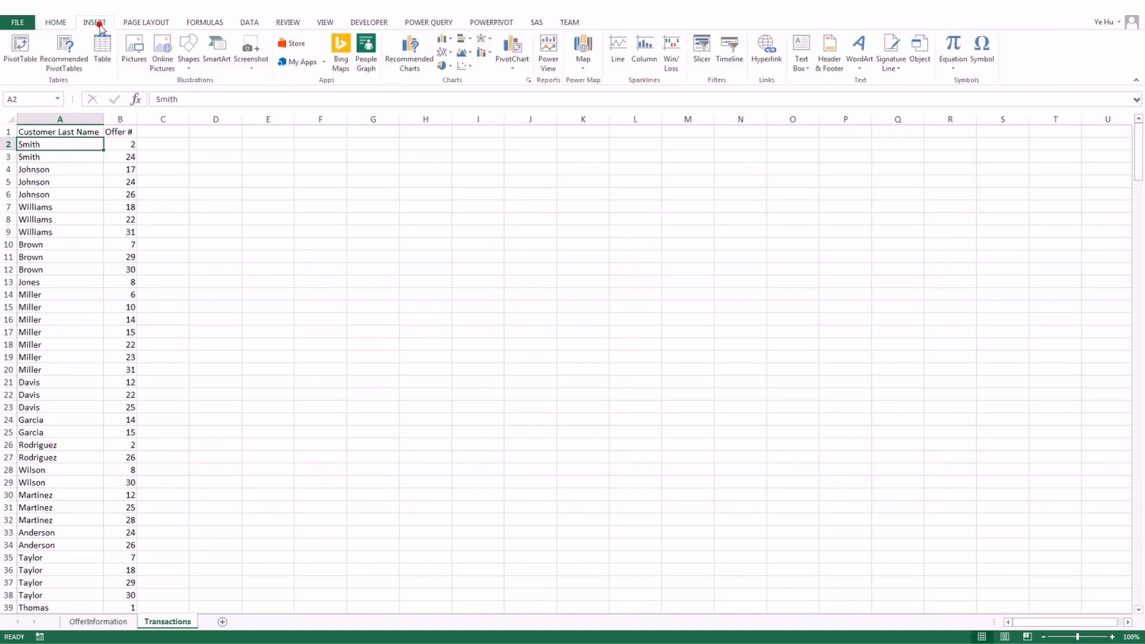
left_click(14, 52)
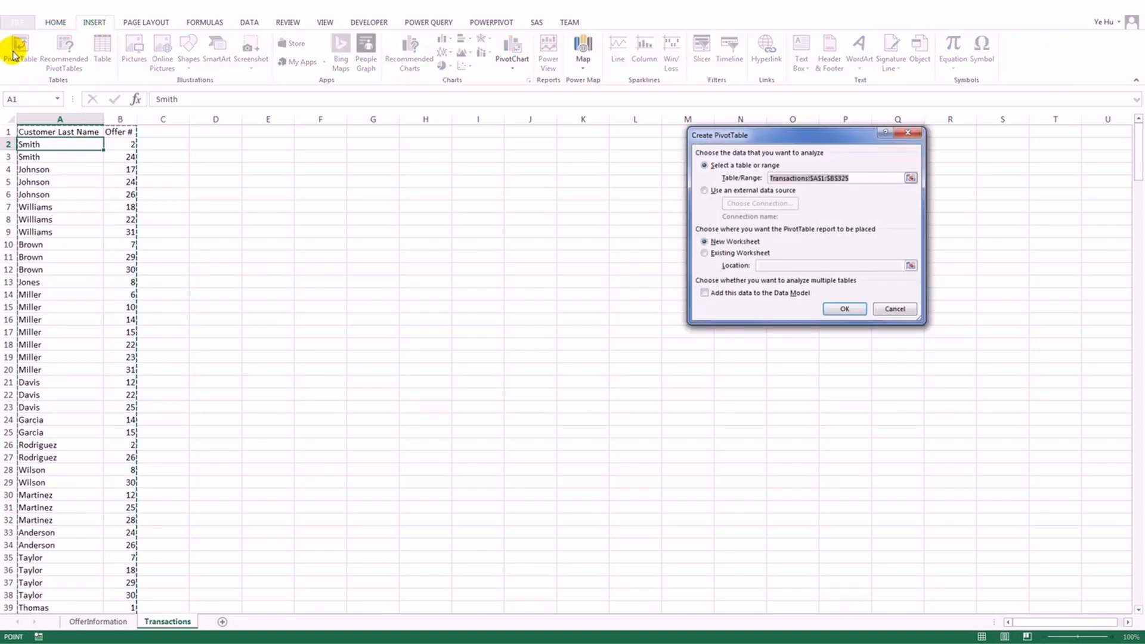
left_click(843, 307)
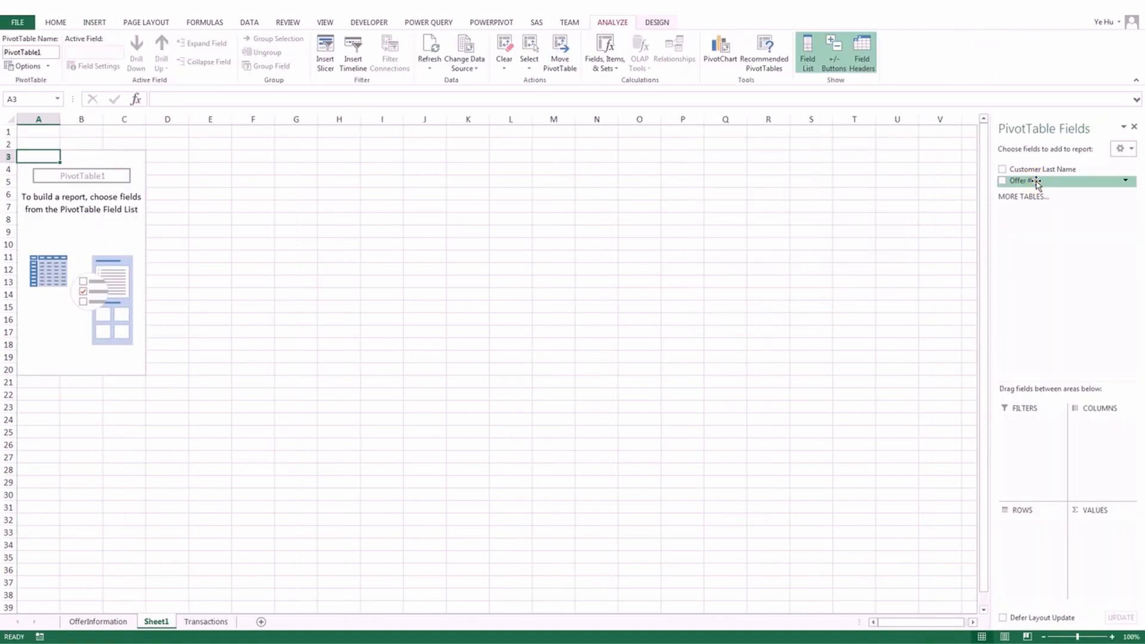
Lay out the PivotTable with Offer # as rows, Customer Last Name as columns, and Count of Customer Last Name as values.
left_click_drag(1035, 181, 1043, 575)
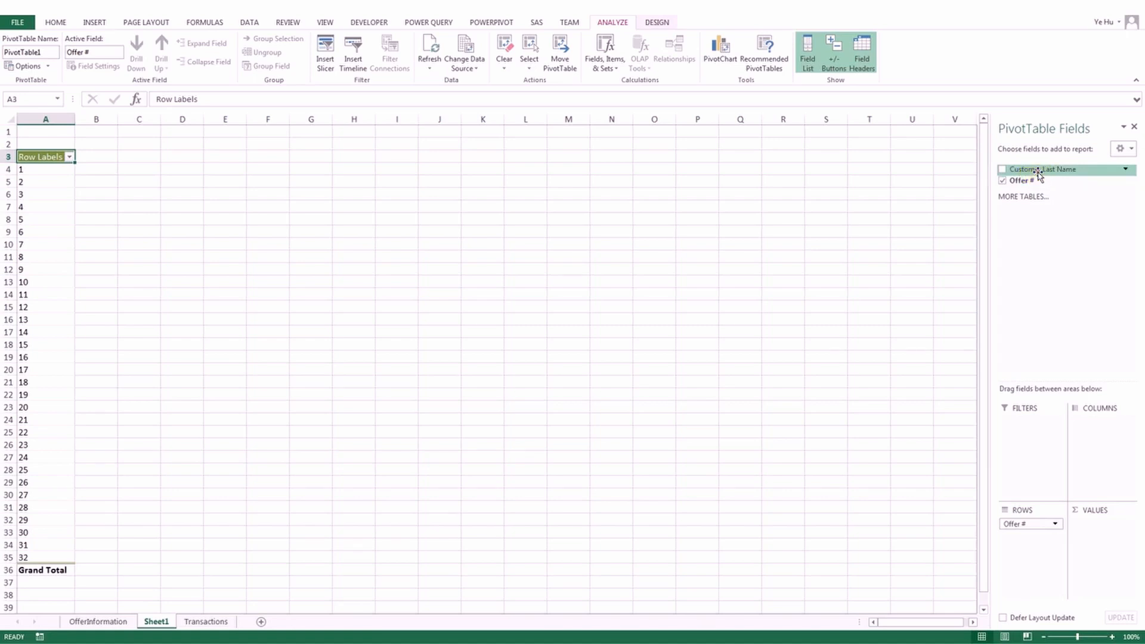
left_click_drag(1037, 174, 1107, 420)
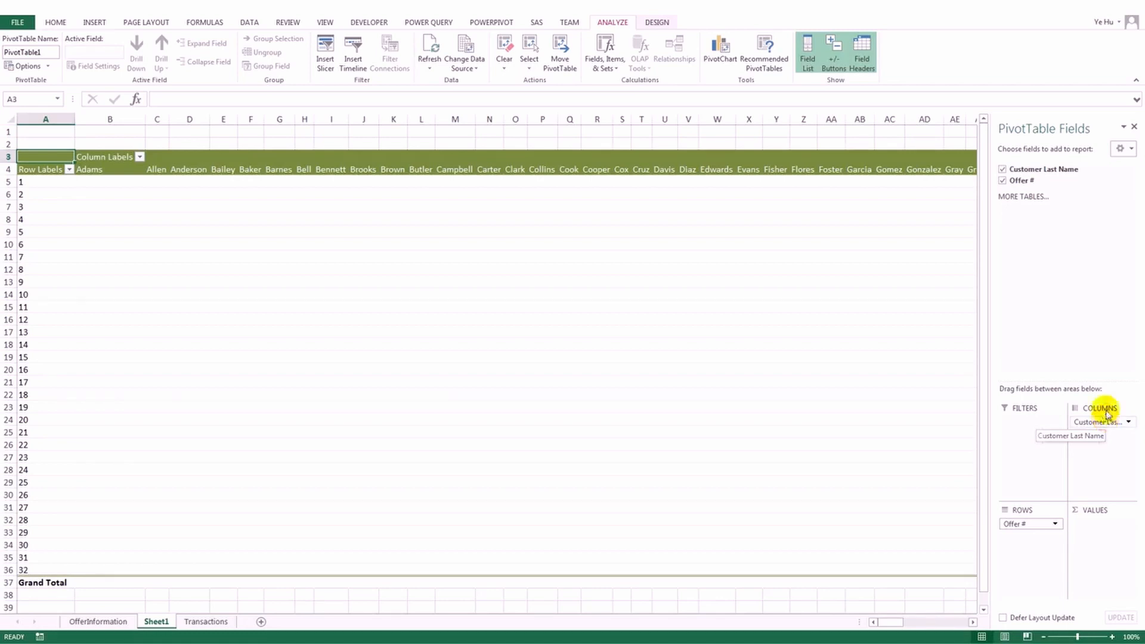
left_click_drag(1058, 171, 1102, 525)
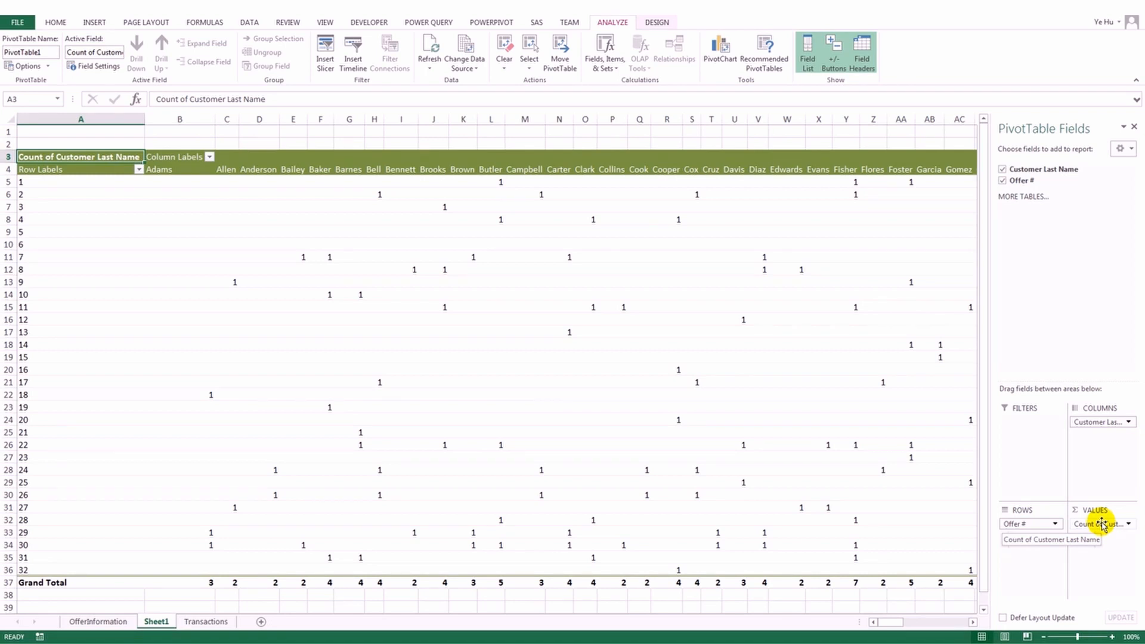
left_click(489, 184)
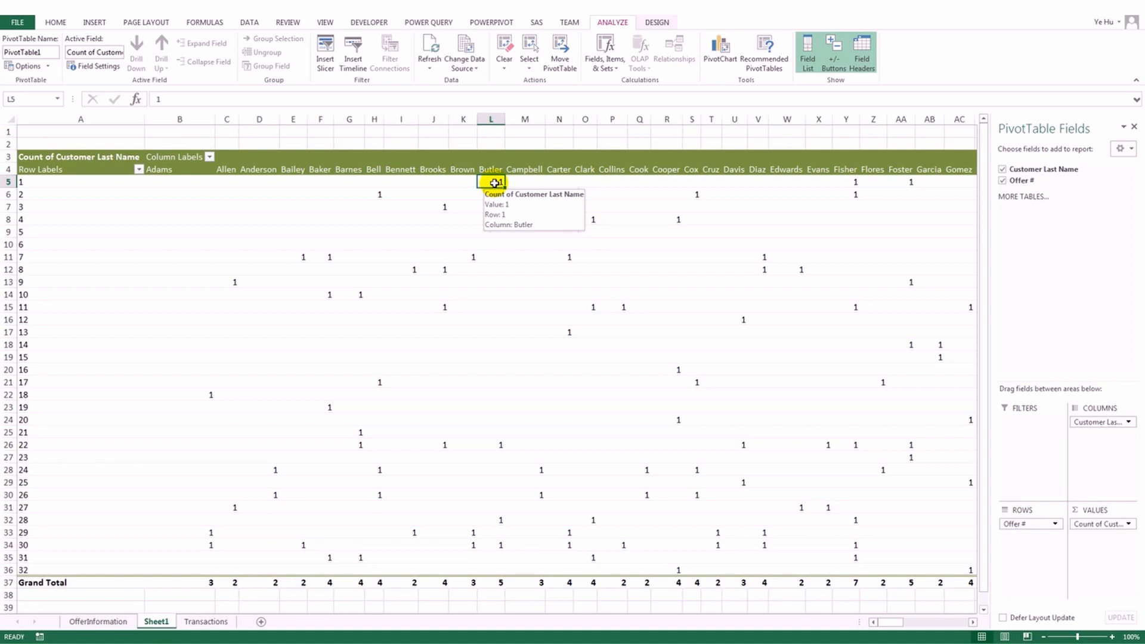
left_click(472, 182)
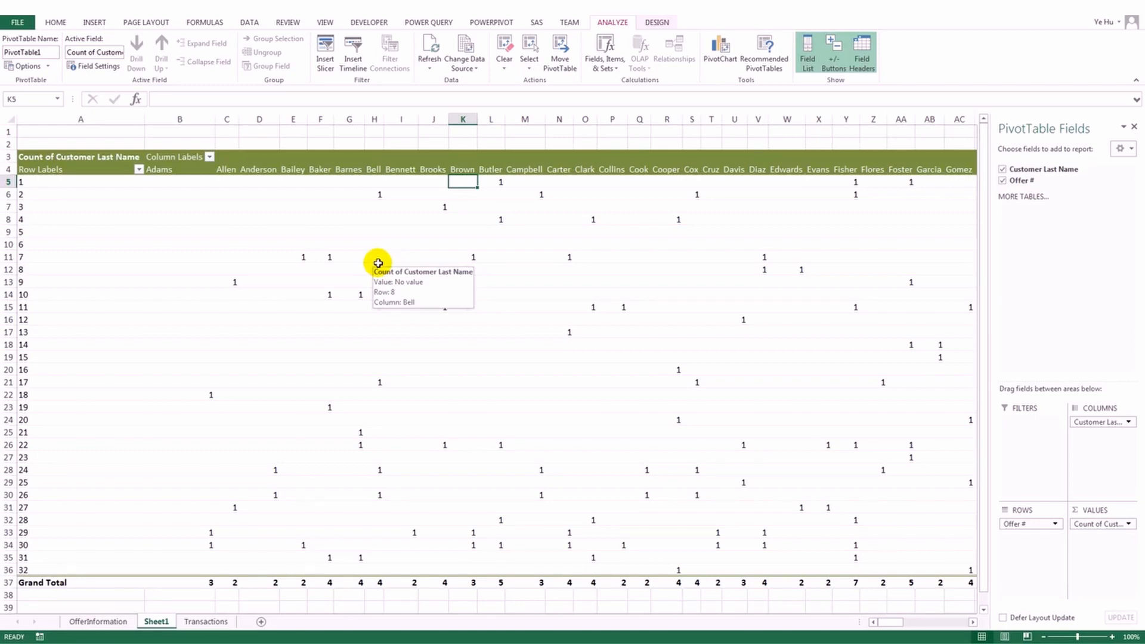
Rename the PivotTable's sheet as Pivot and move it after the Transactions sheet.
left_click(163, 625)
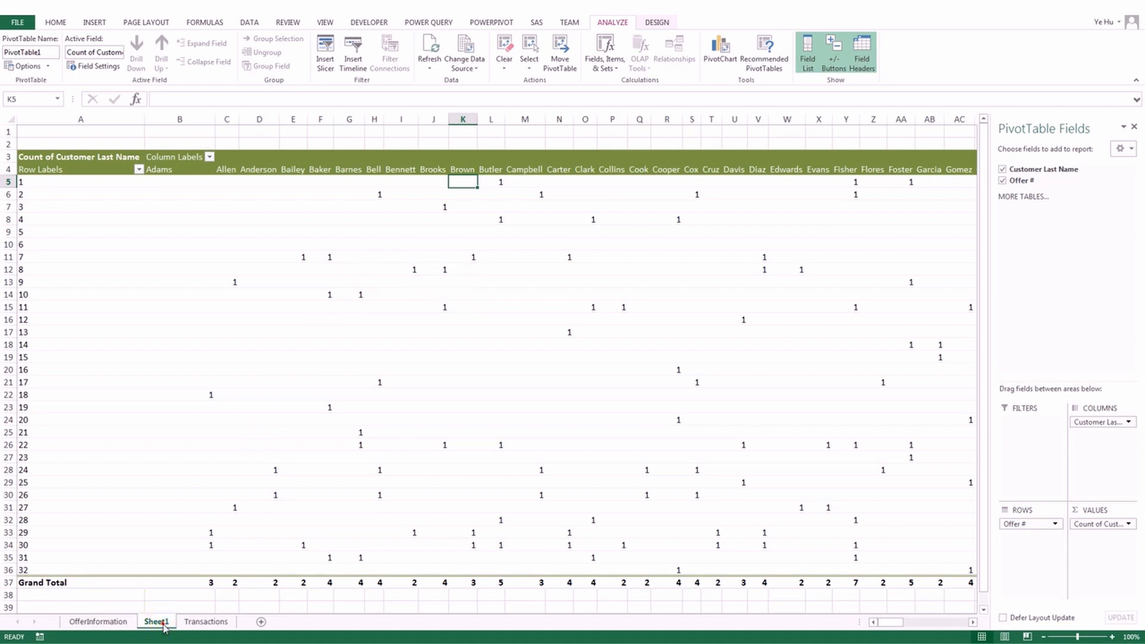
double_click(156, 622)
type("Pivot")
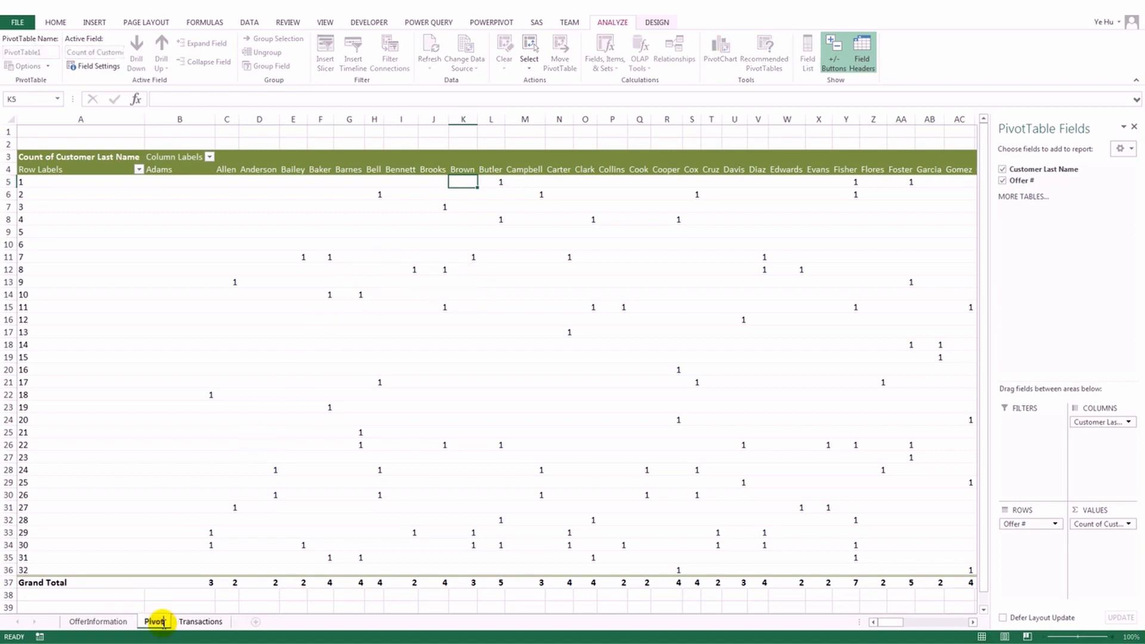
key("Return")
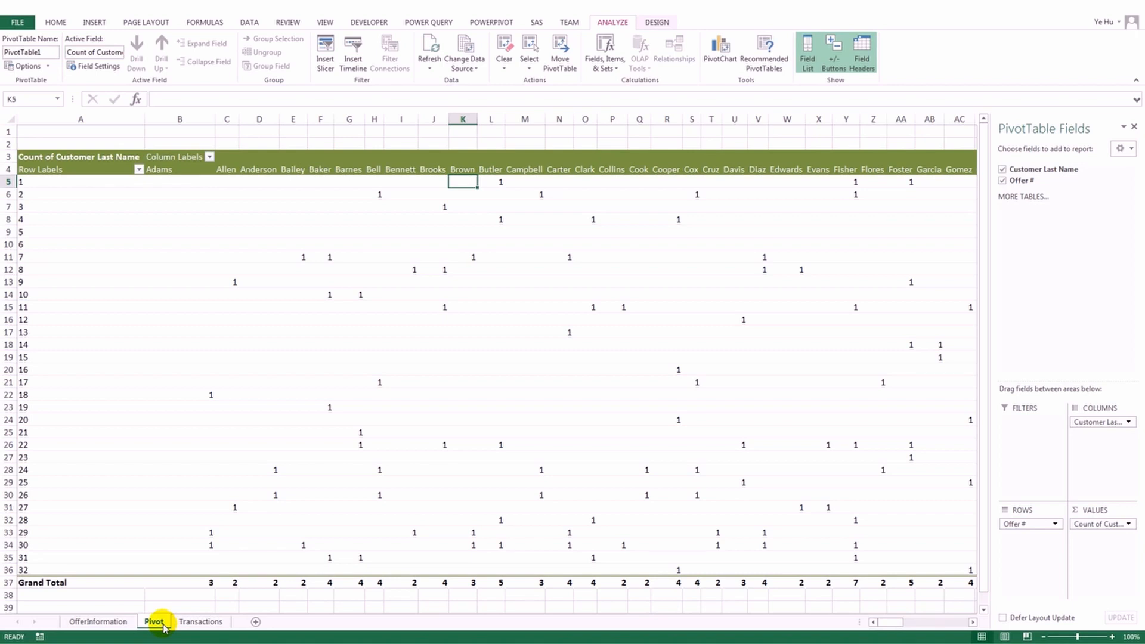
left_click_drag(152, 622, 235, 627)
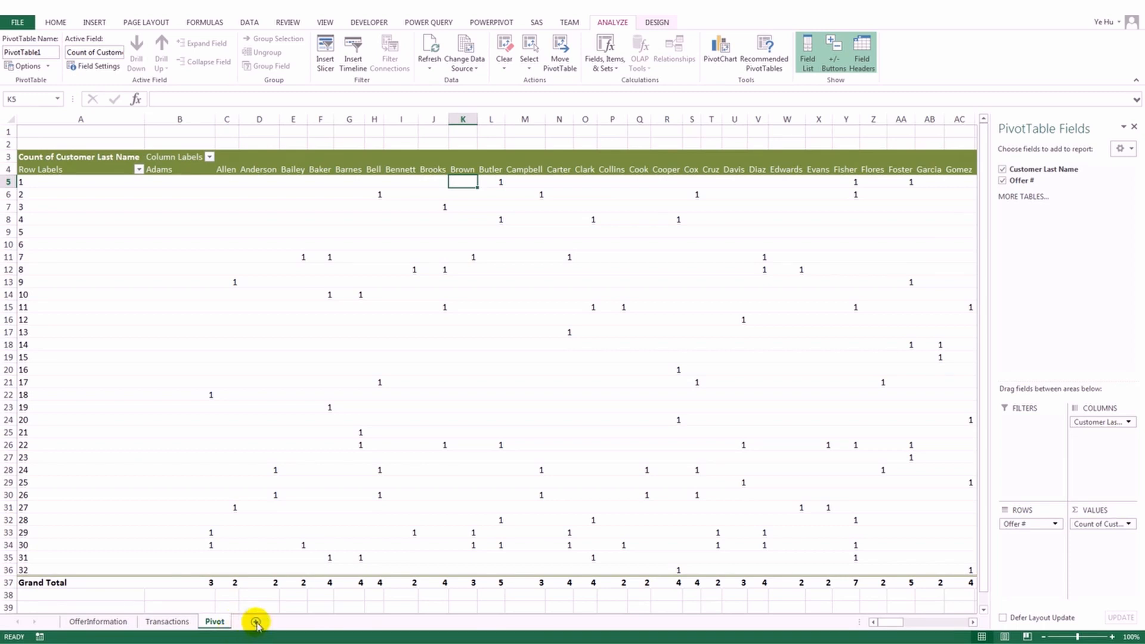
Add a new worksheet after Pivot and name it Matrix.
left_click(256, 622)
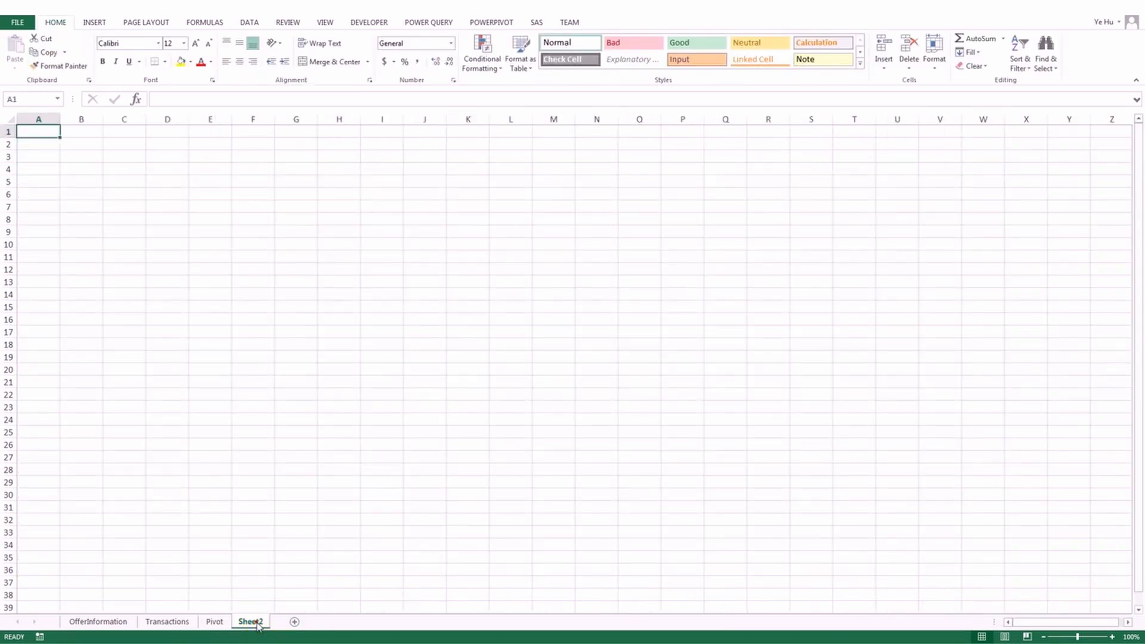
double_click(256, 622)
type("Matrix")
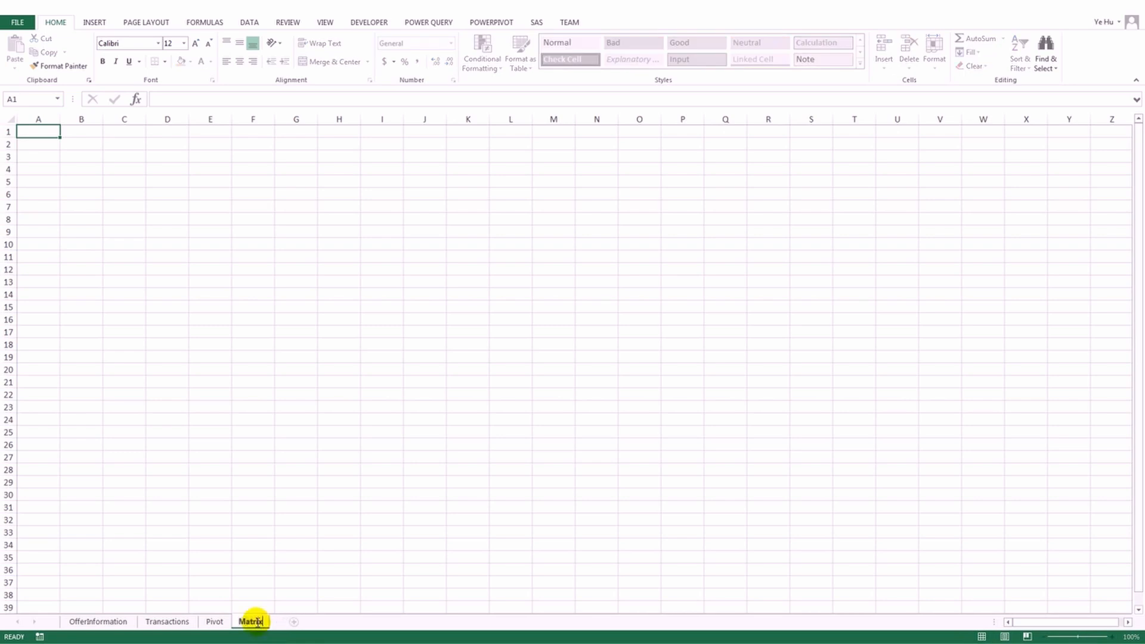
key("Return")
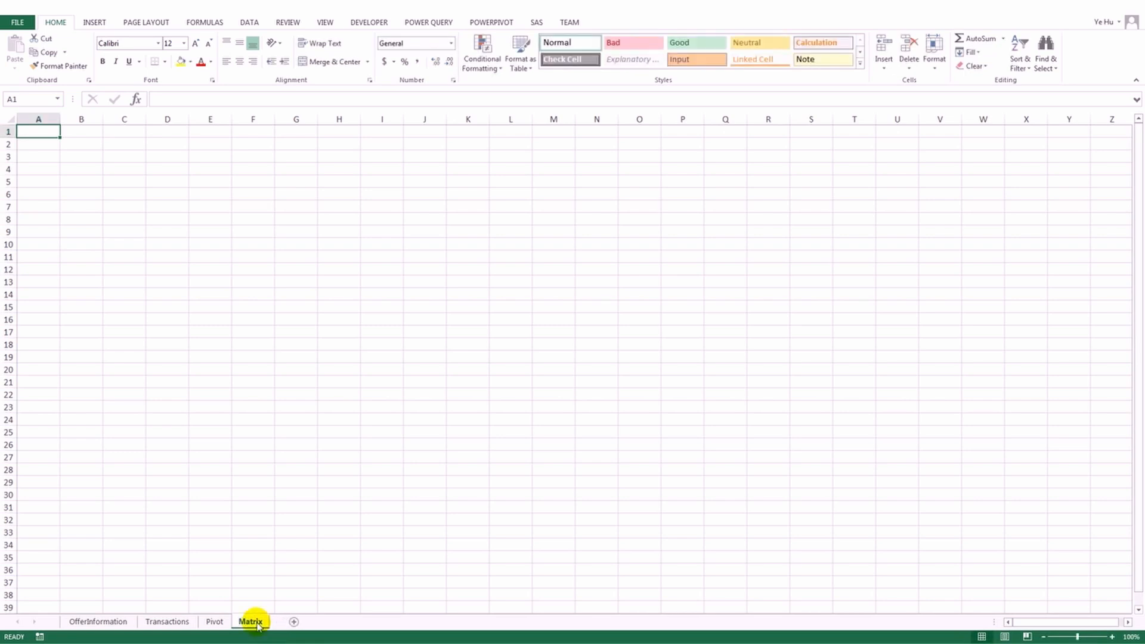
Copy the offer table from Campaign through Past Peak on OfferInformation, B1:G33, to cell A1 of the Matrix sheet.
left_click(122, 623)
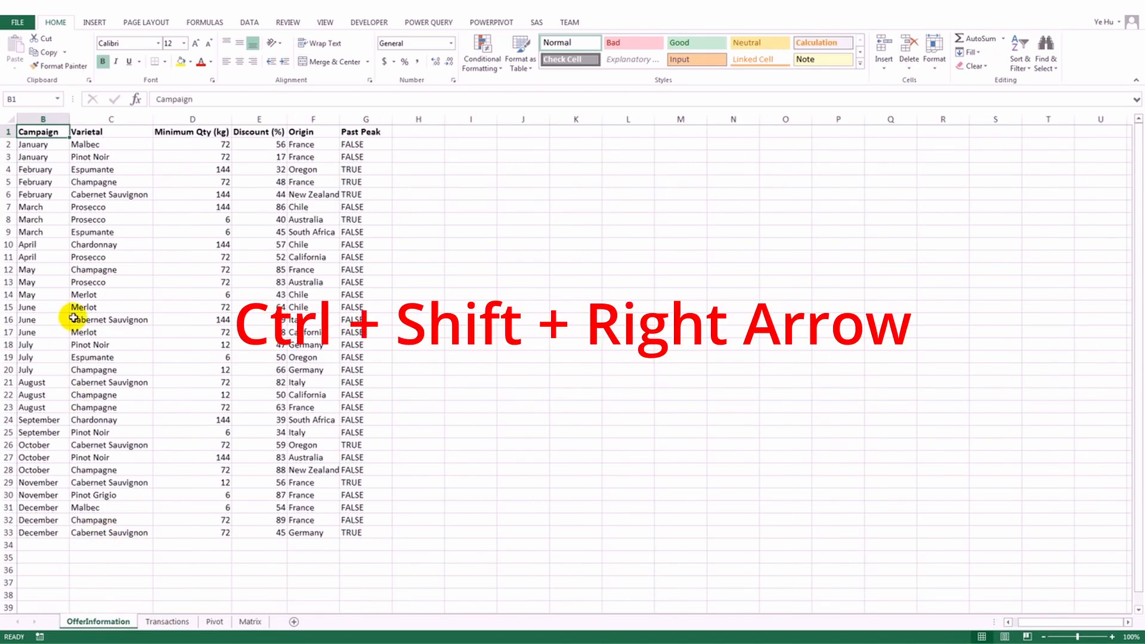
key("ctrl+shift+Right")
key("ctrl+shift+Down")
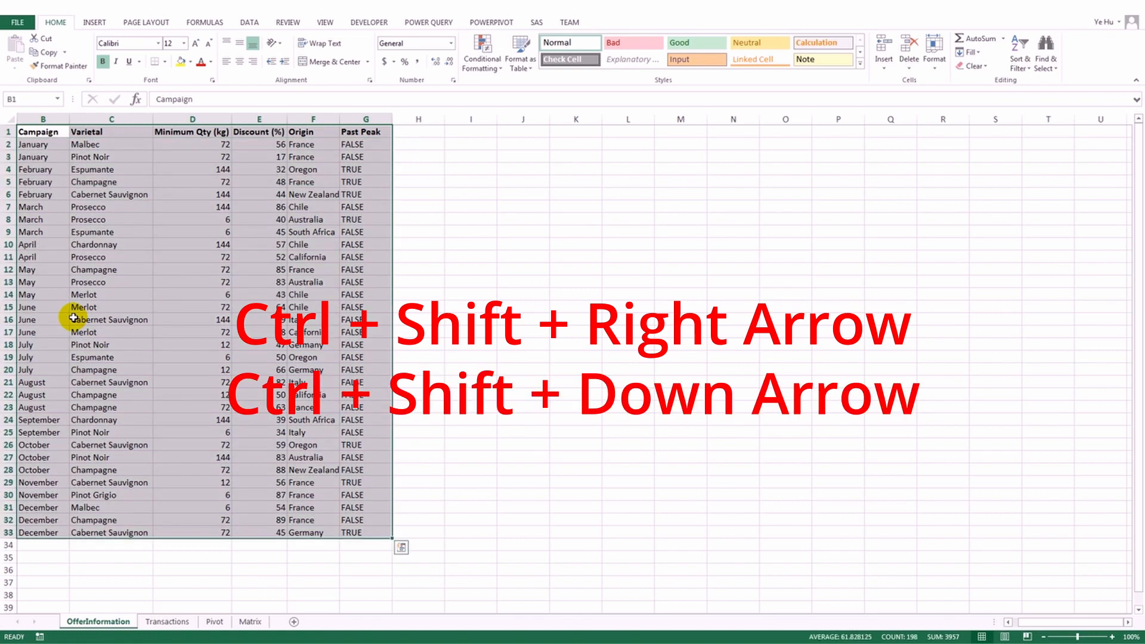
key("ctrl+c")
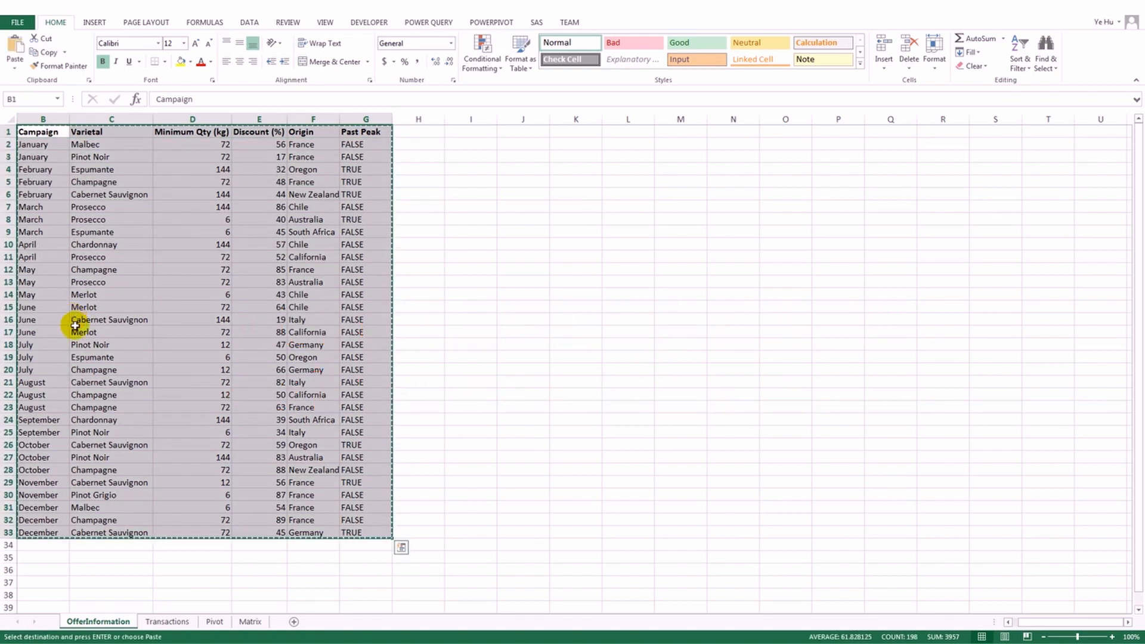
left_click(245, 622)
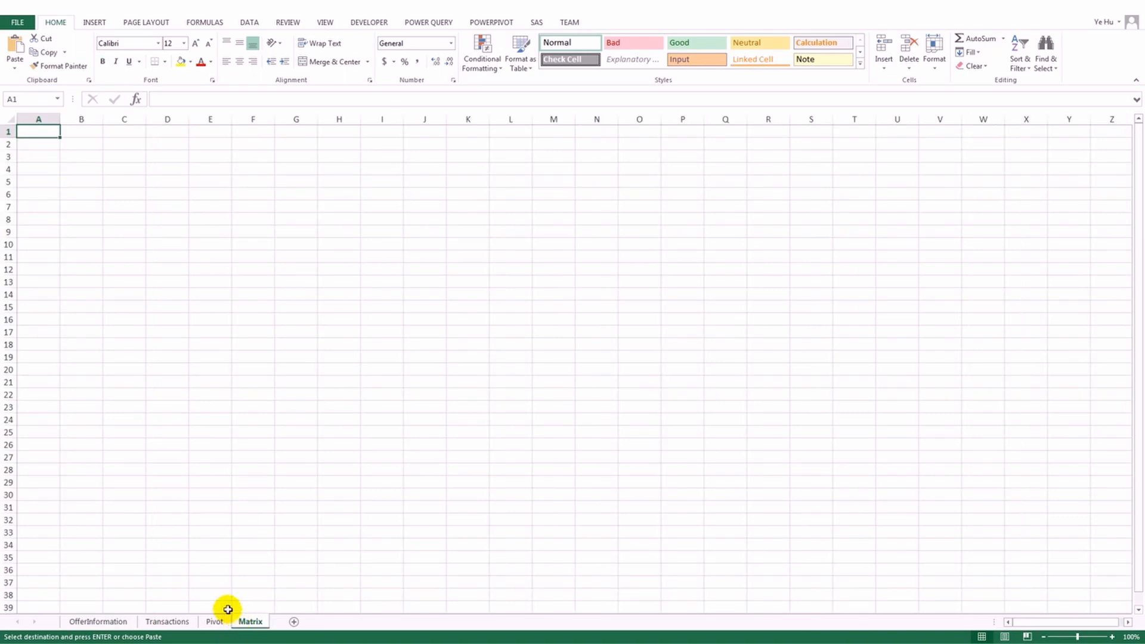
key("ctrl+v")
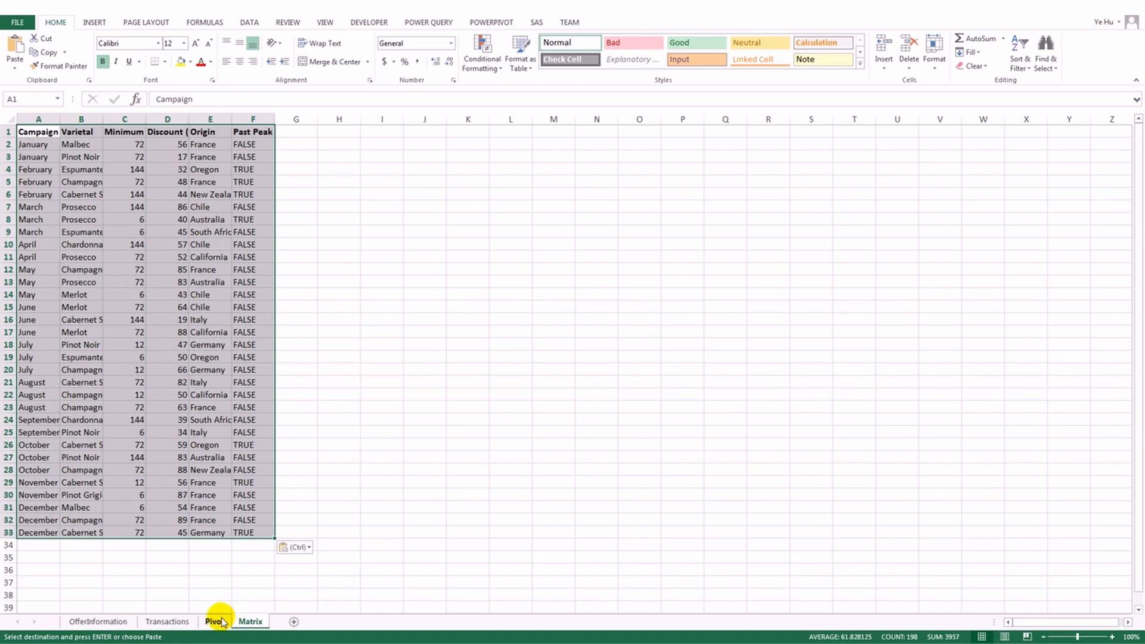
Copy the whole PivotTable from the Row Labels header through the grand totals and paste it as values at cell G1 of Matrix.
left_click(215, 622)
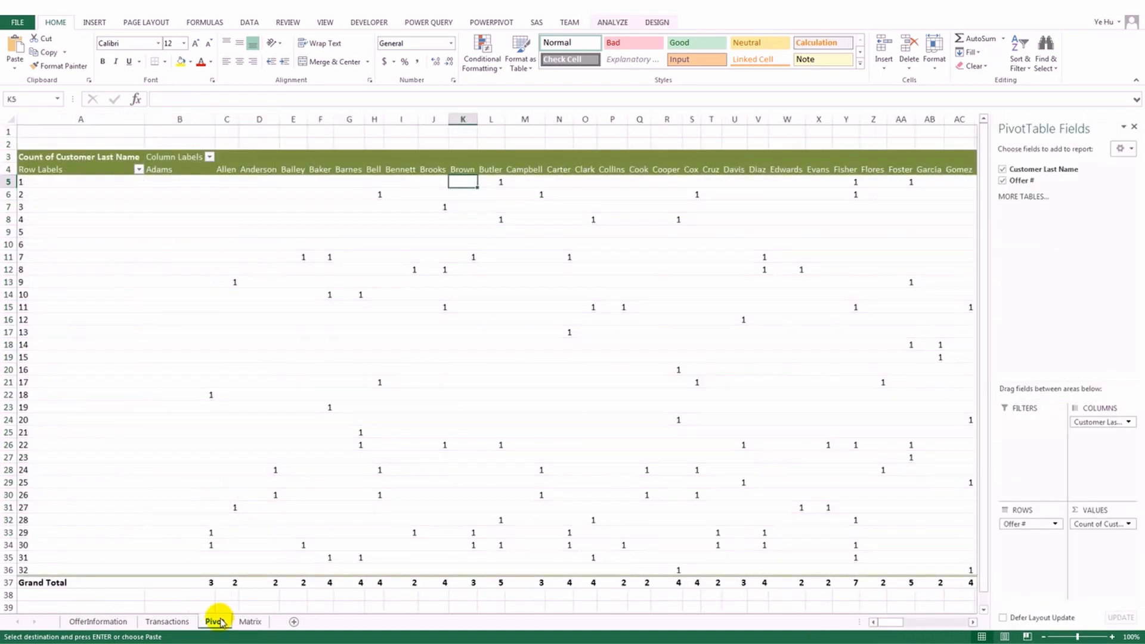
left_click(162, 171)
key("Left")
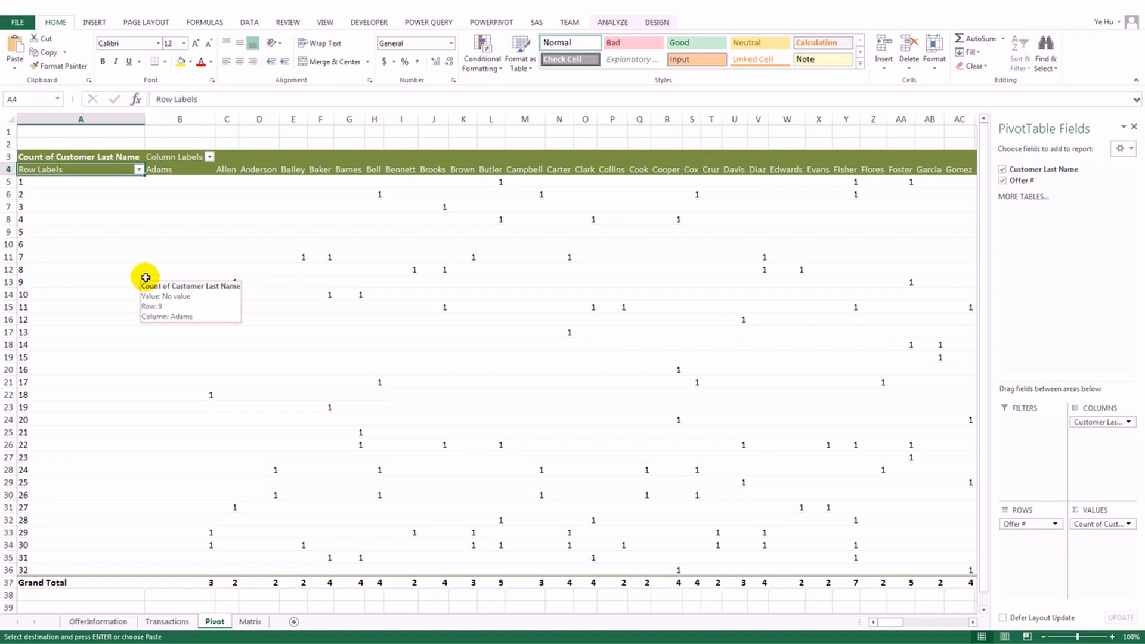
key("ctrl+shift+Right")
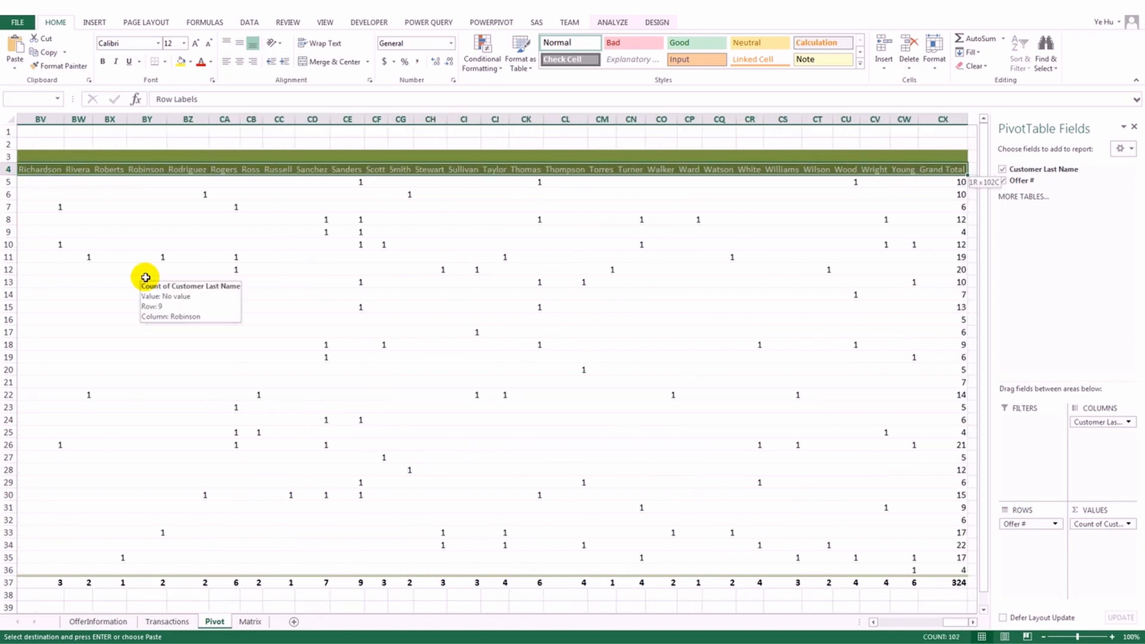
key("ctrl+shift+Down")
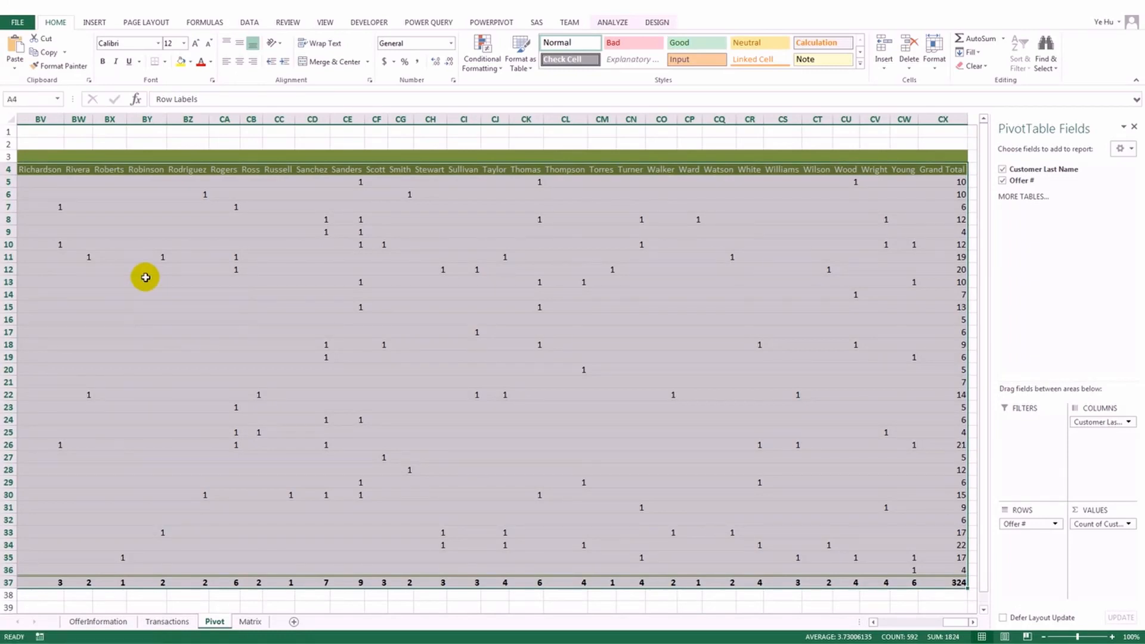
left_click(249, 622)
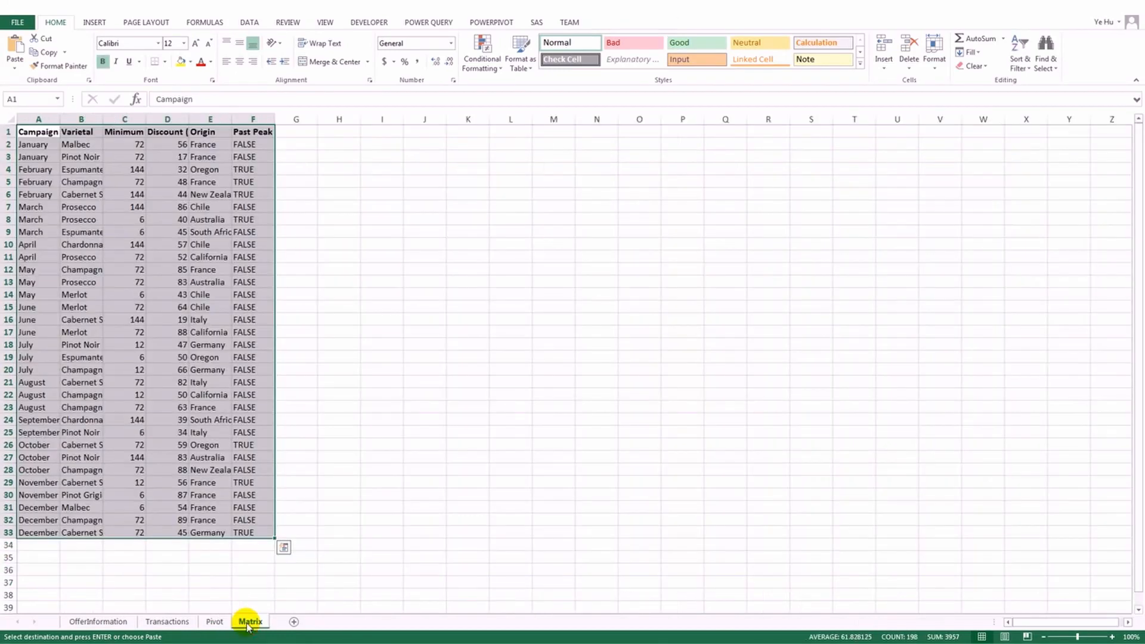
left_click(290, 131)
left_click(291, 131)
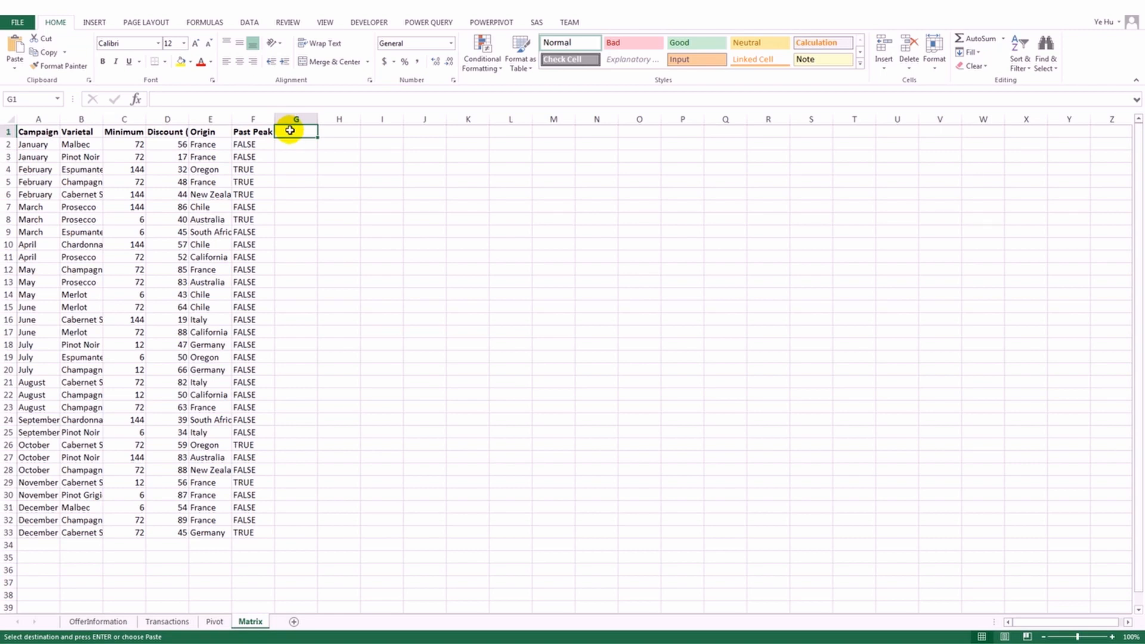
right_click(290, 131)
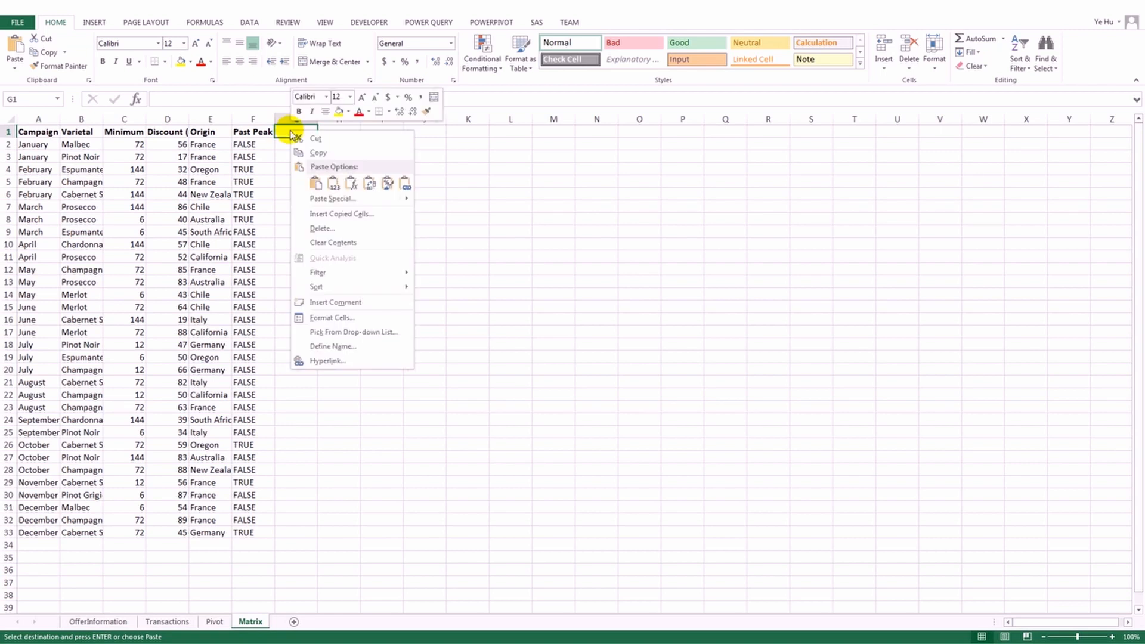
left_click(333, 186)
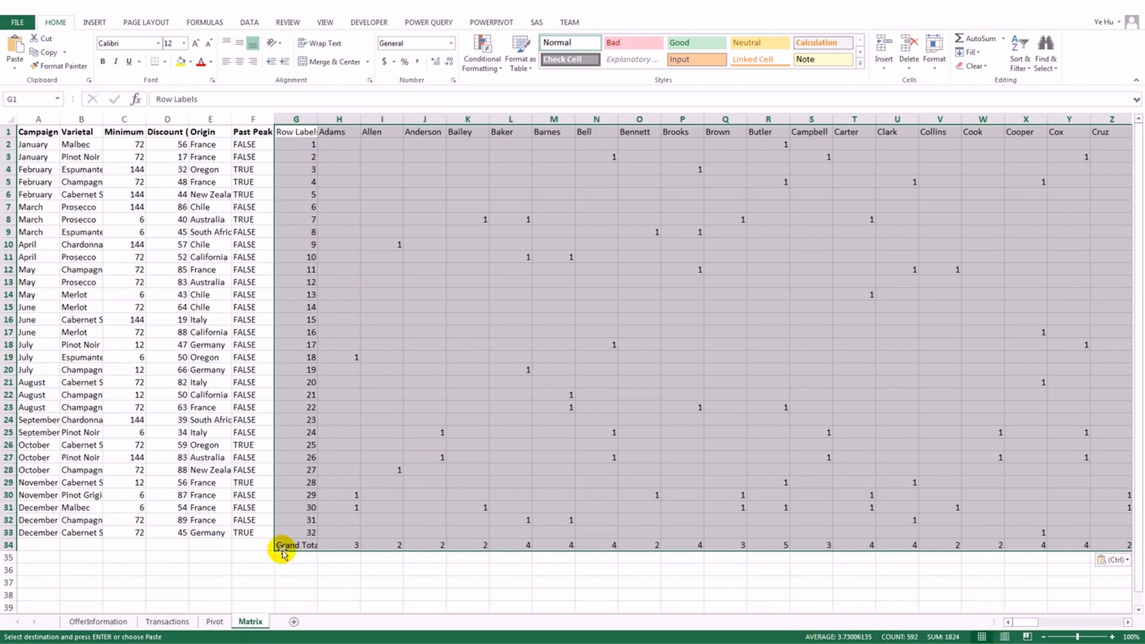
Copy the Offer # column from OfferInformation and insert it before column A of the Matrix sheet.
left_click(96, 622)
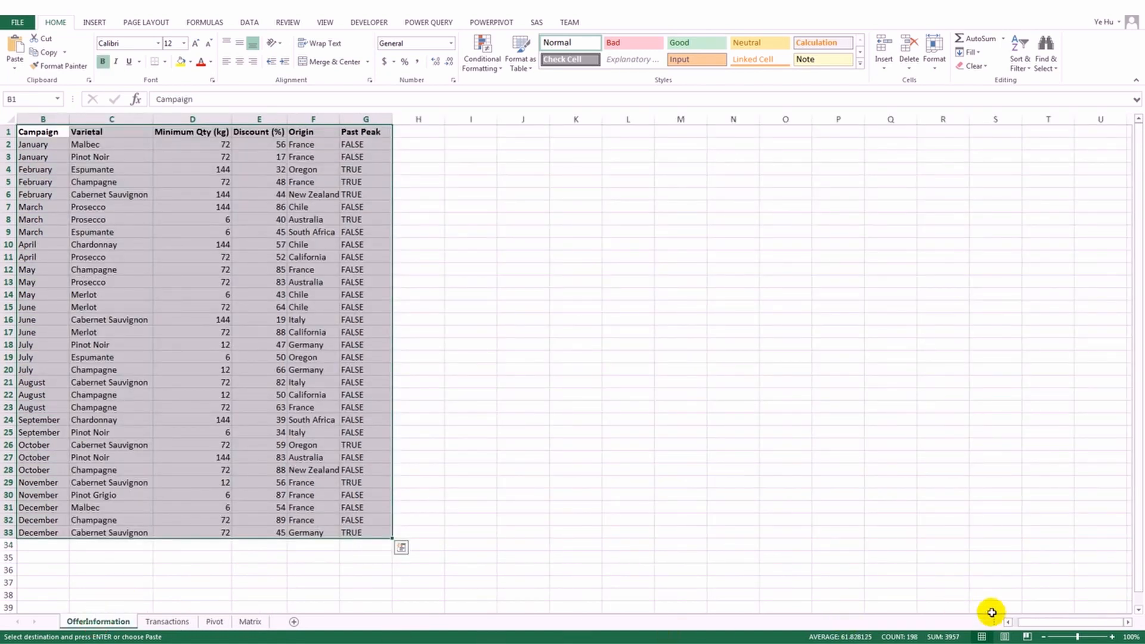
left_click(1009, 622)
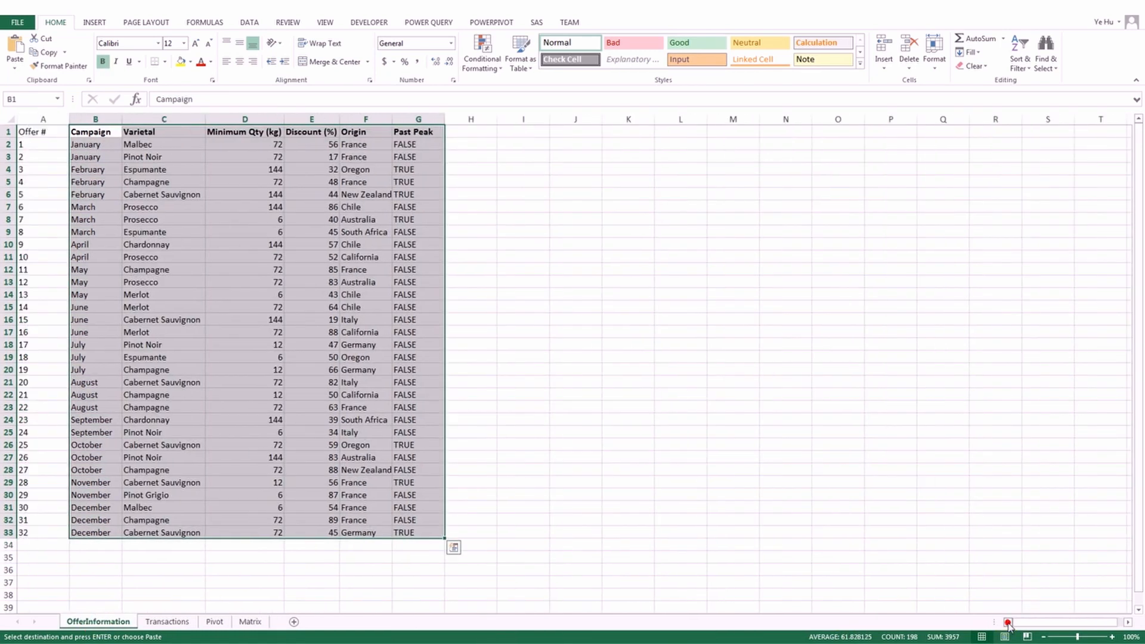
left_click(51, 120)
left_click(51, 120)
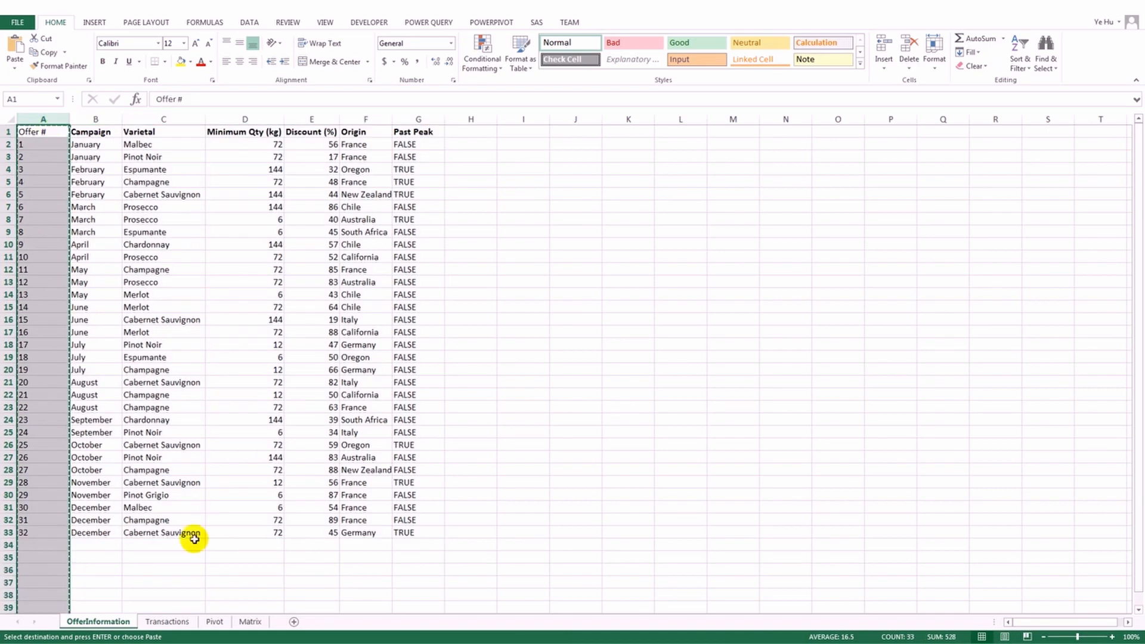
left_click(248, 622)
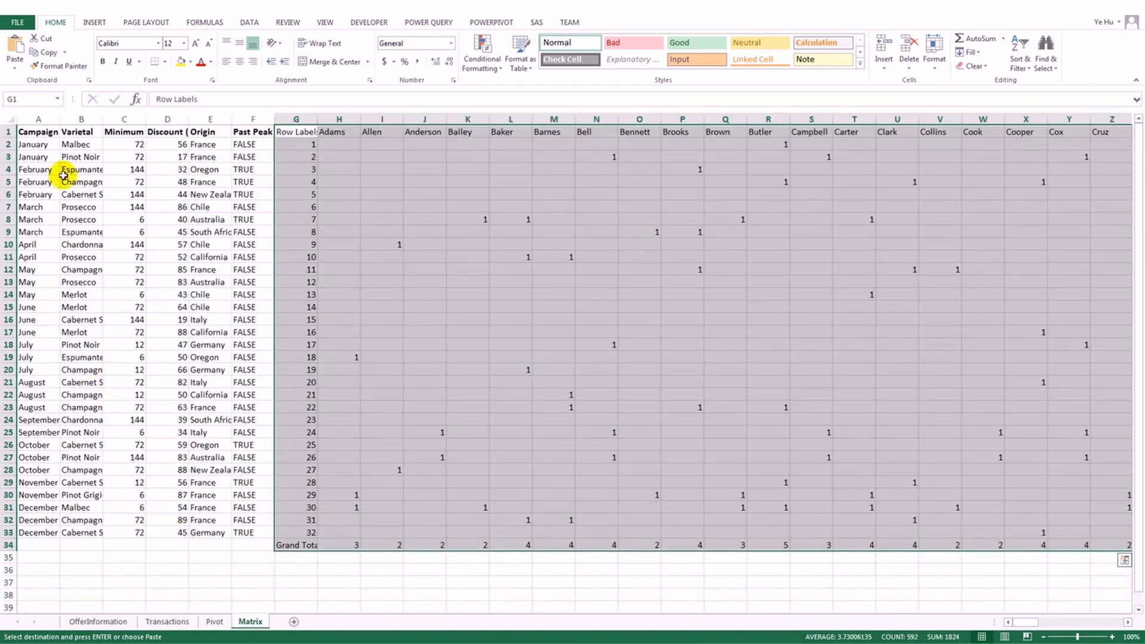
left_click(40, 120)
right_click(38, 121)
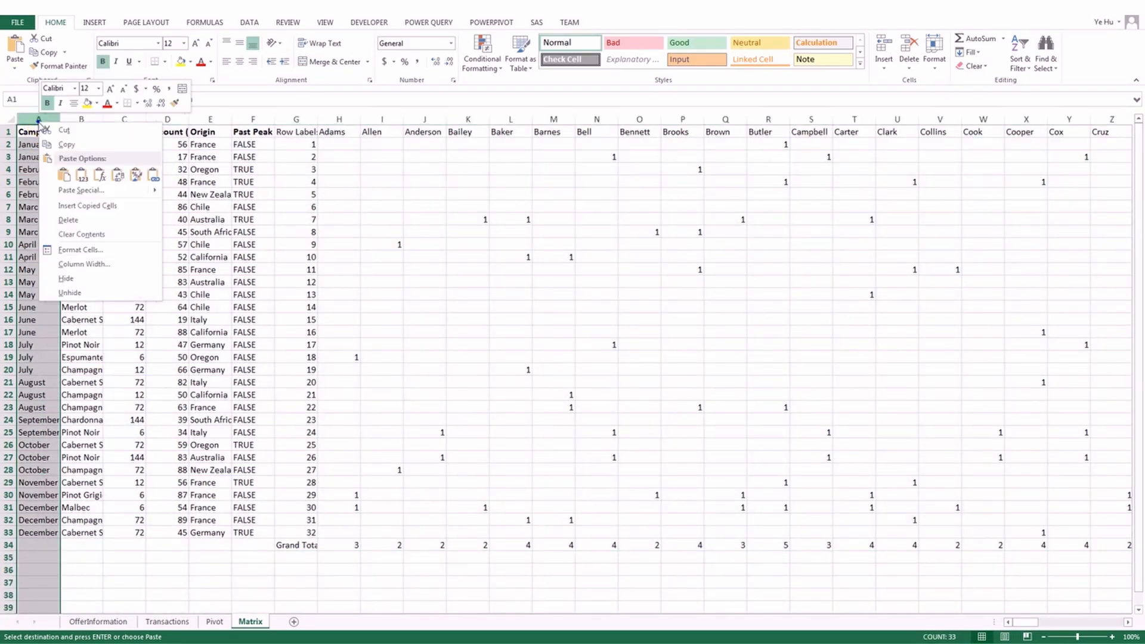
left_click(80, 206)
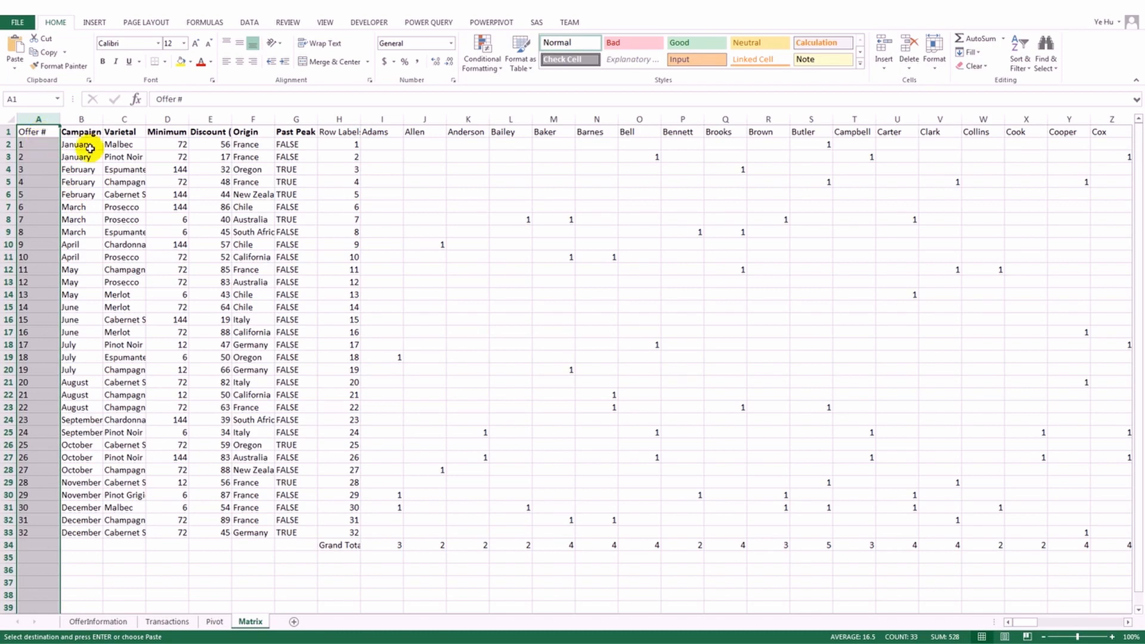
left_click(231, 180)
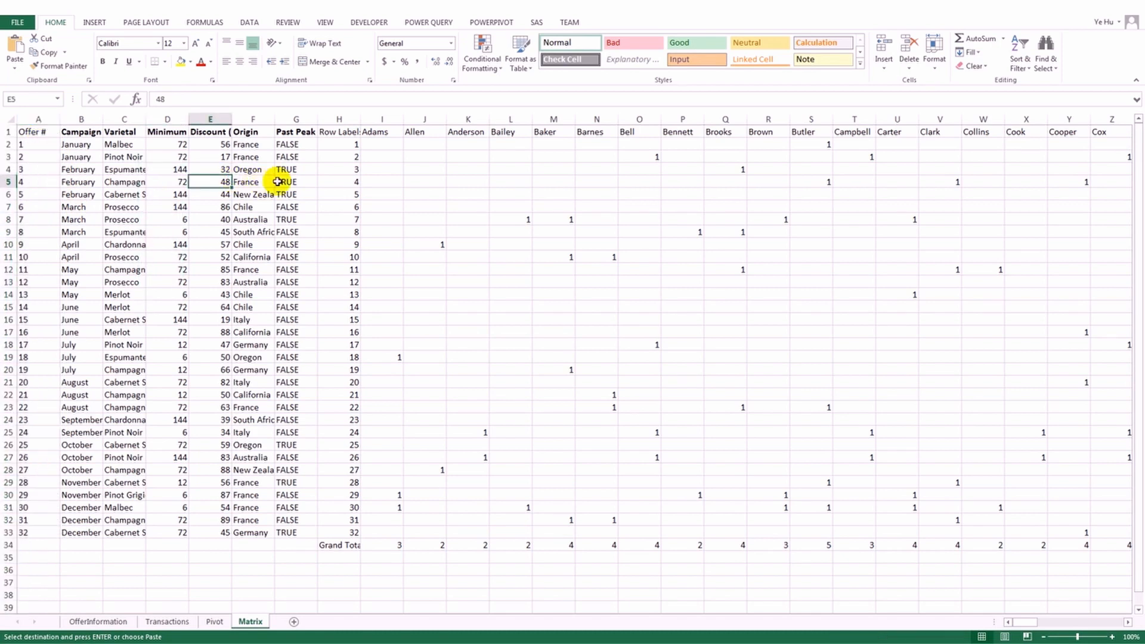
Delete the redundant Row Labels column H from the Matrix sheet.
left_click(342, 120)
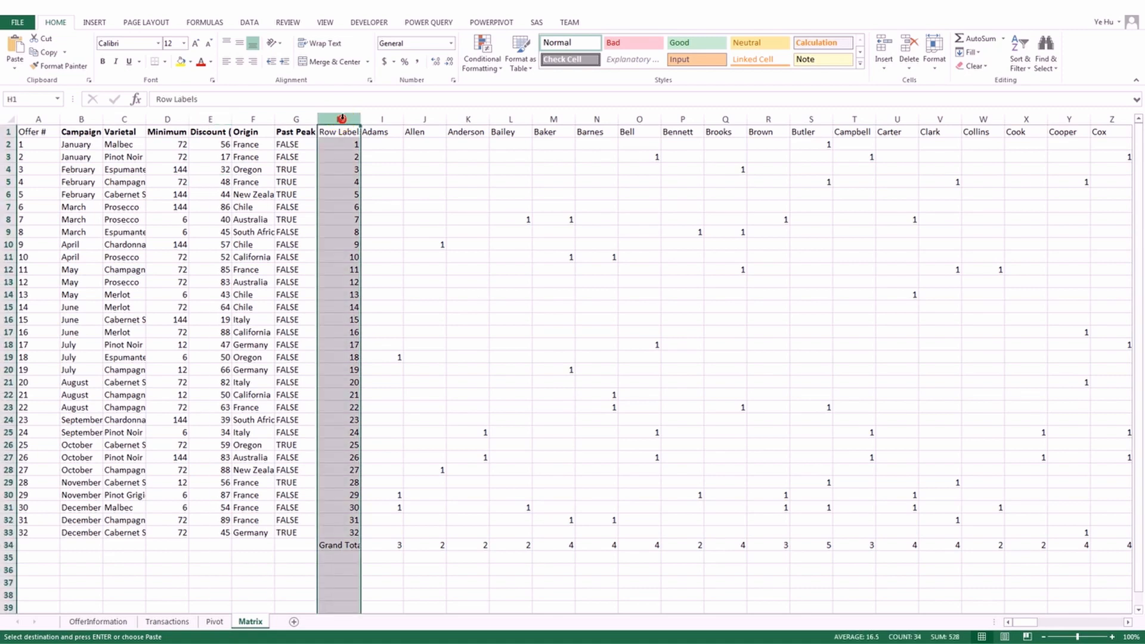
right_click(343, 118)
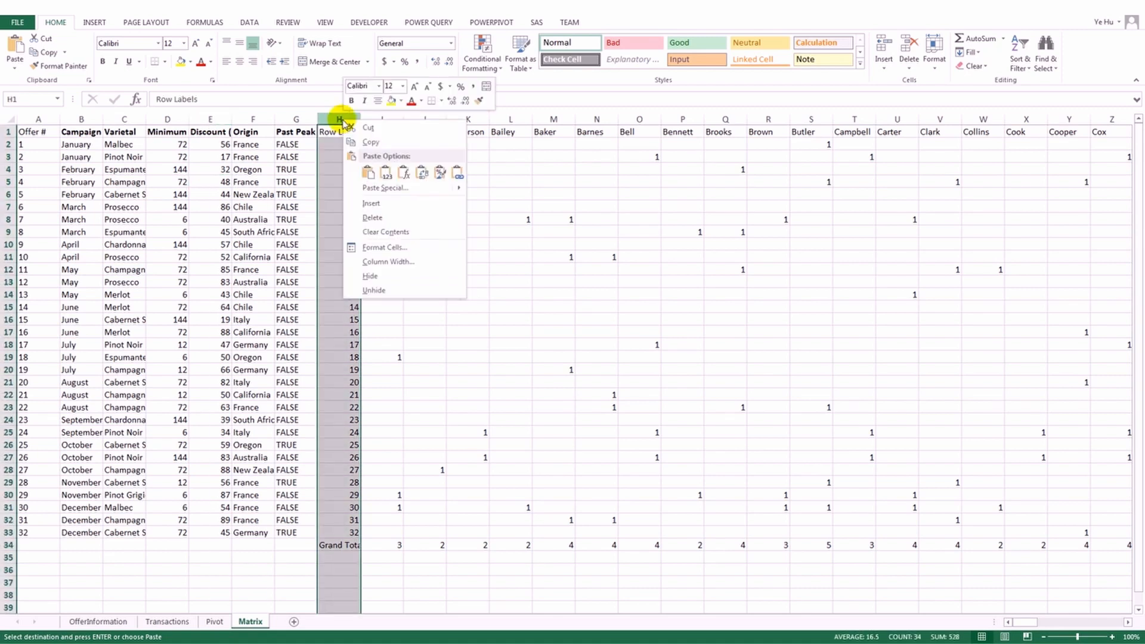
left_click(371, 218)
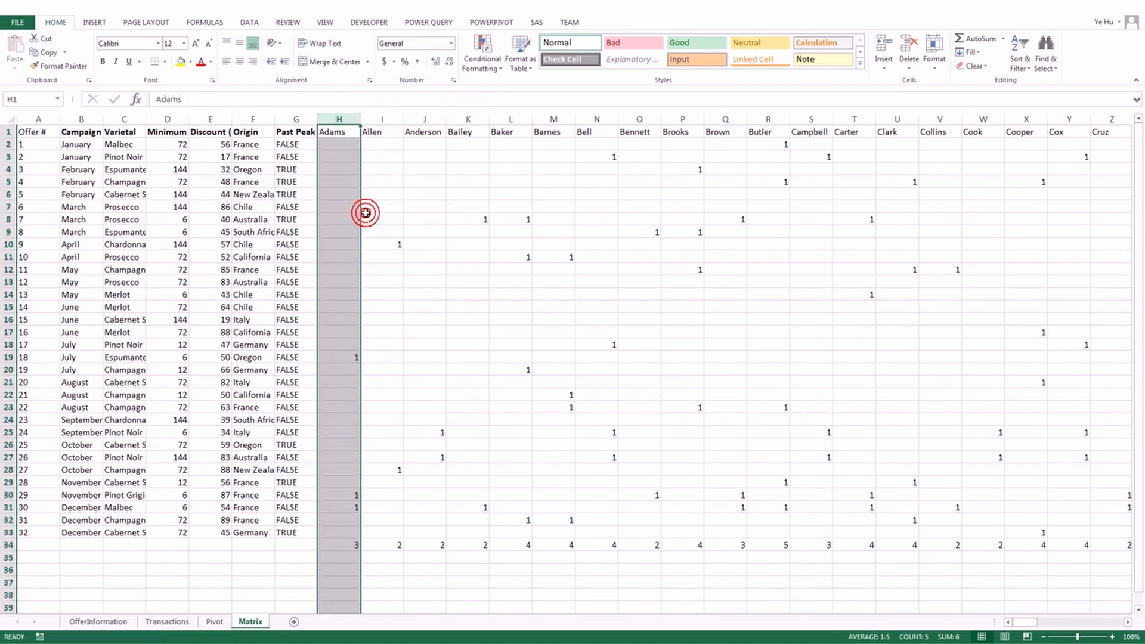
Delete the grand totals from the Matrix sheet, both row 34 and the Grand Total column DD.
left_click(7, 545)
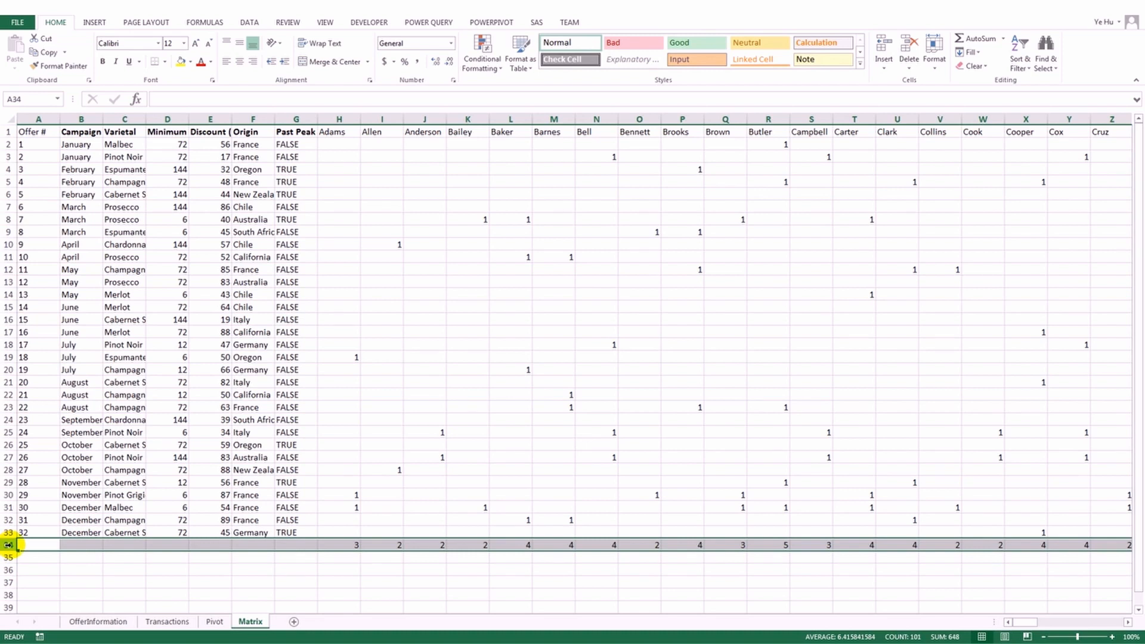
right_click(25, 545)
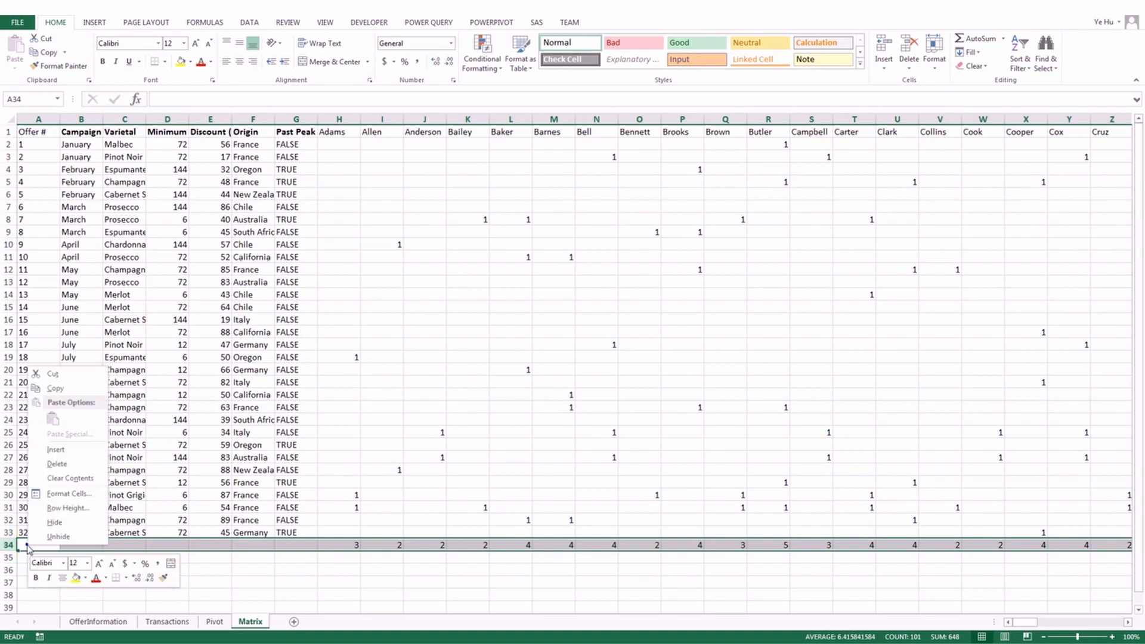
left_click(55, 464)
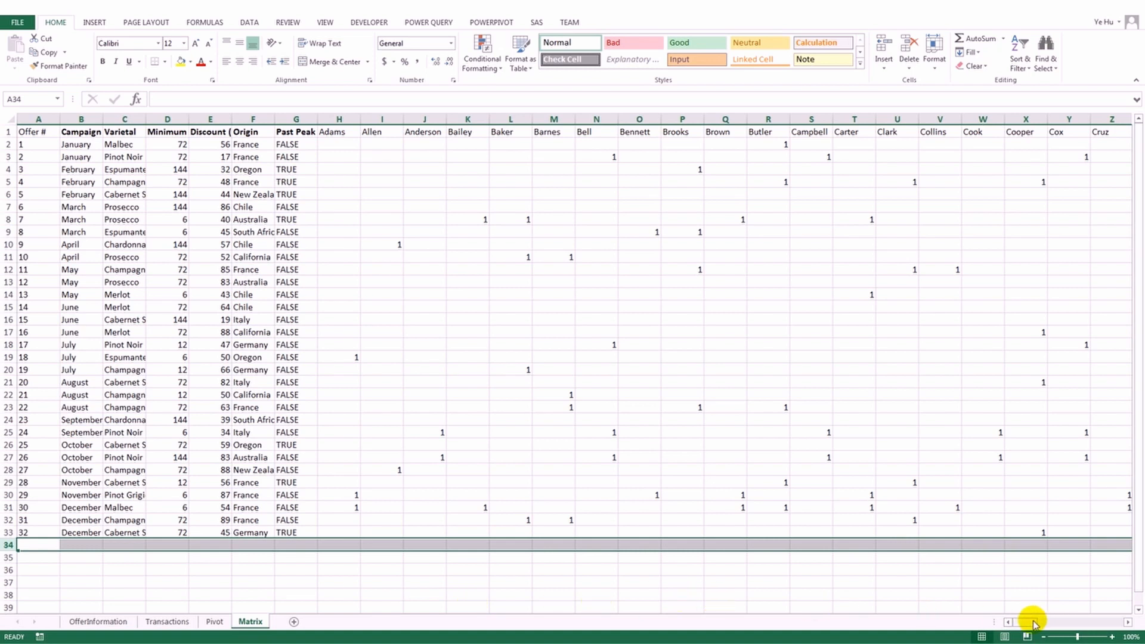
left_click_drag(1031, 621, 1120, 621)
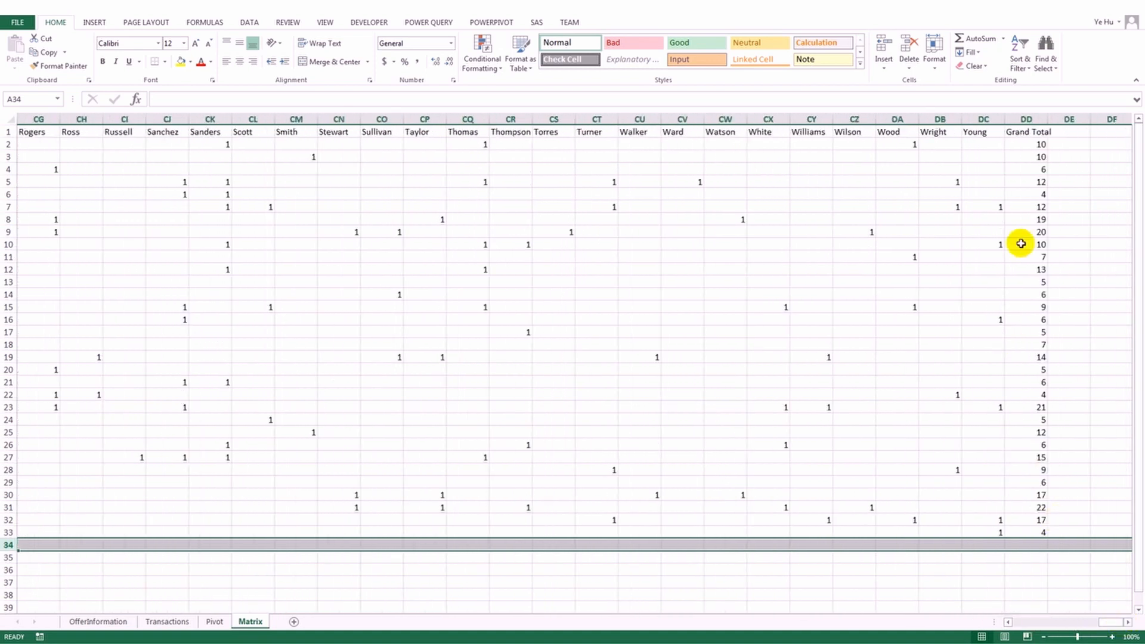
left_click(1025, 119)
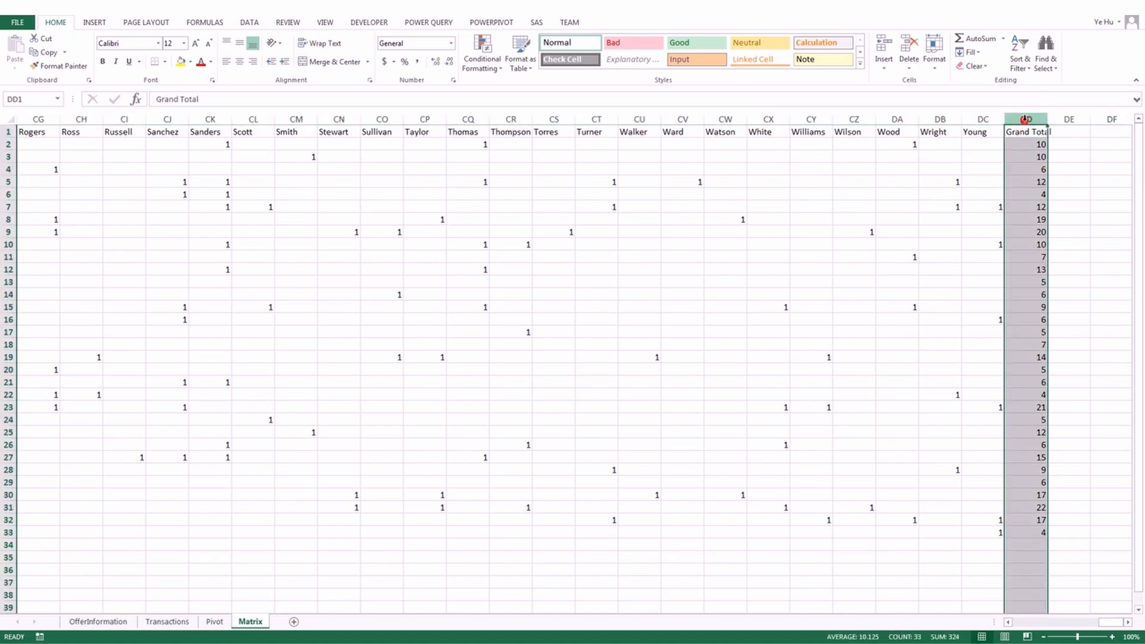
right_click(1025, 118)
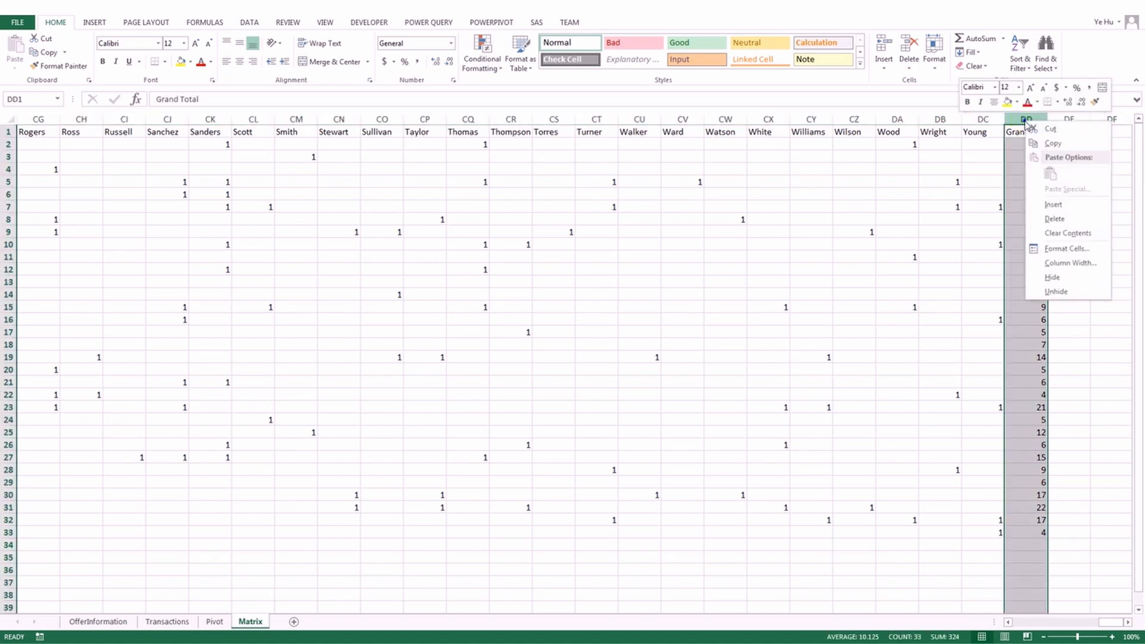
left_click(1054, 219)
left_click_drag(1111, 622, 1005, 638)
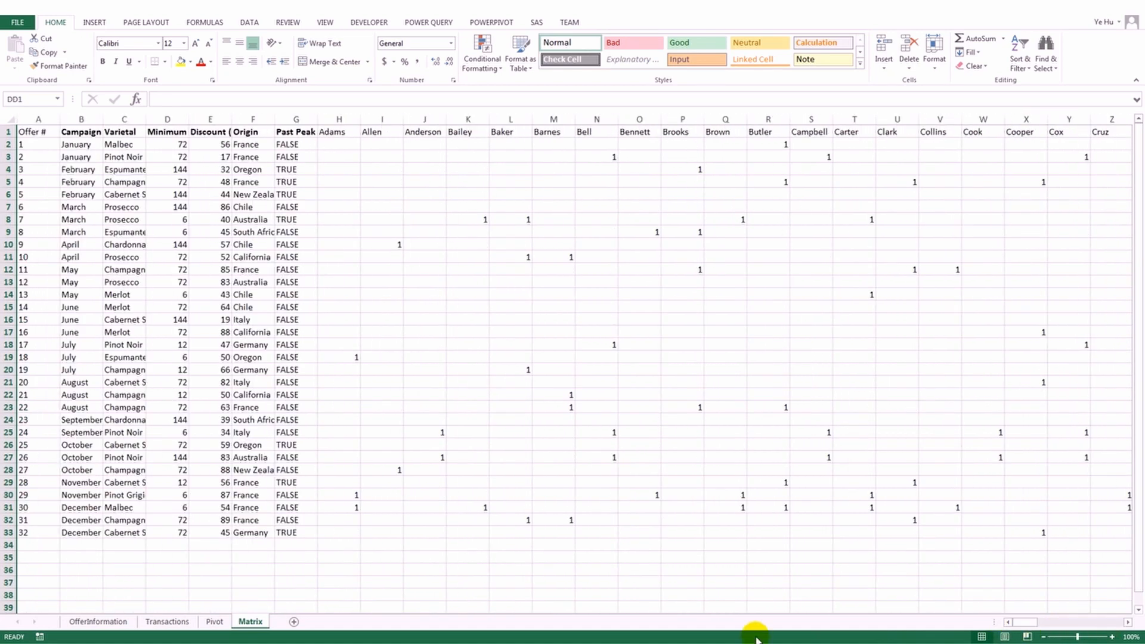
Add a new worksheet after Matrix and name it 4MC.
left_click(294, 622)
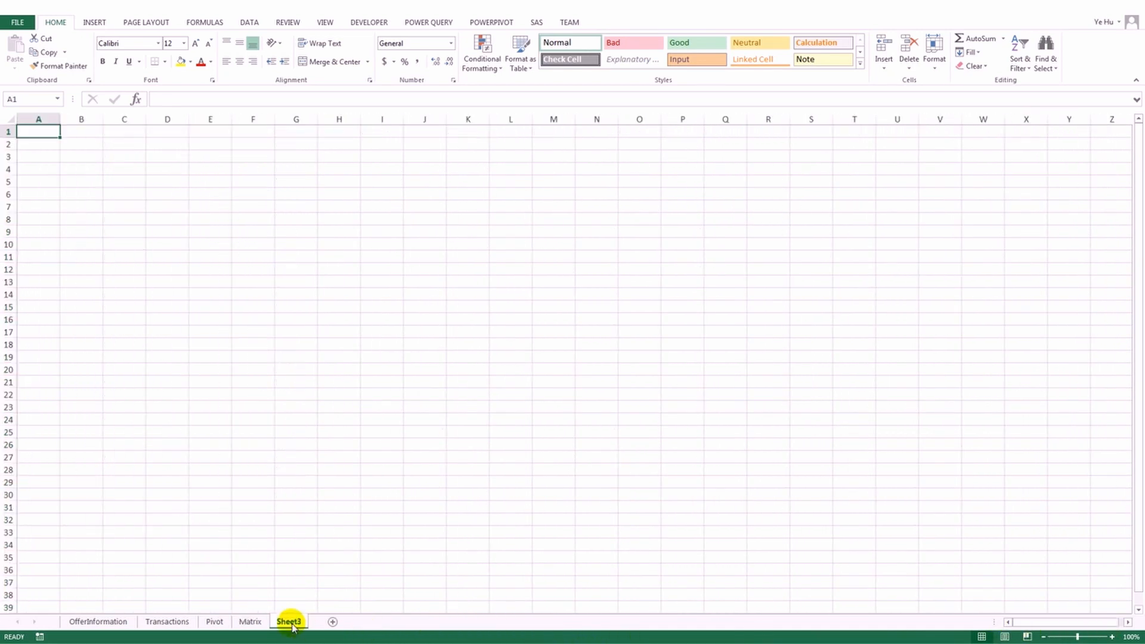
double_click(289, 623)
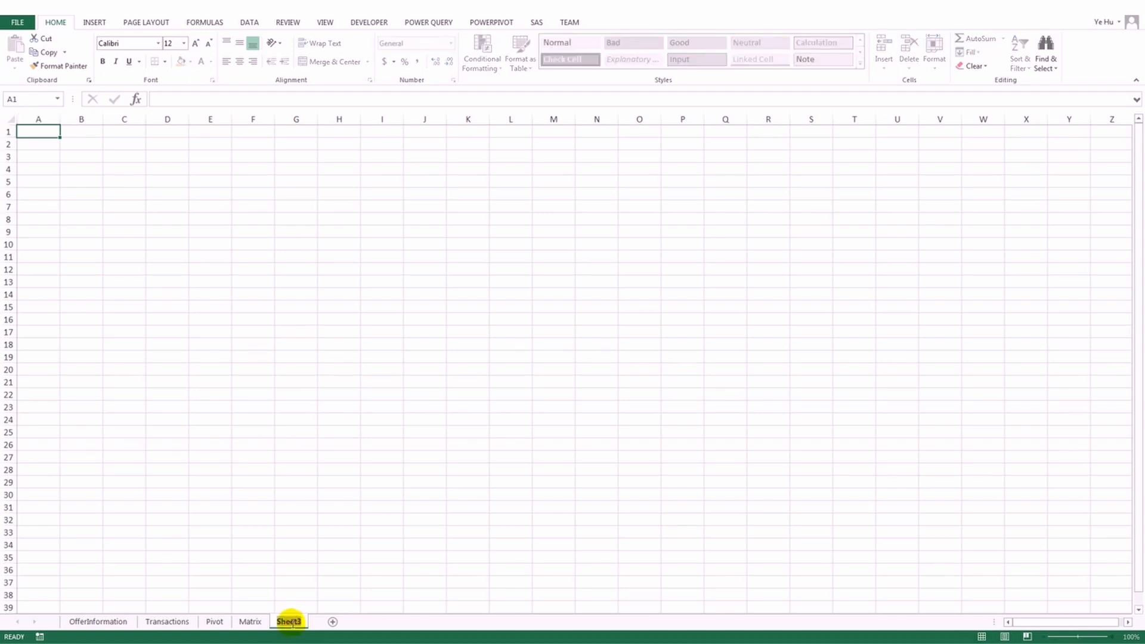
type("4")
key("Return")
type("MC")
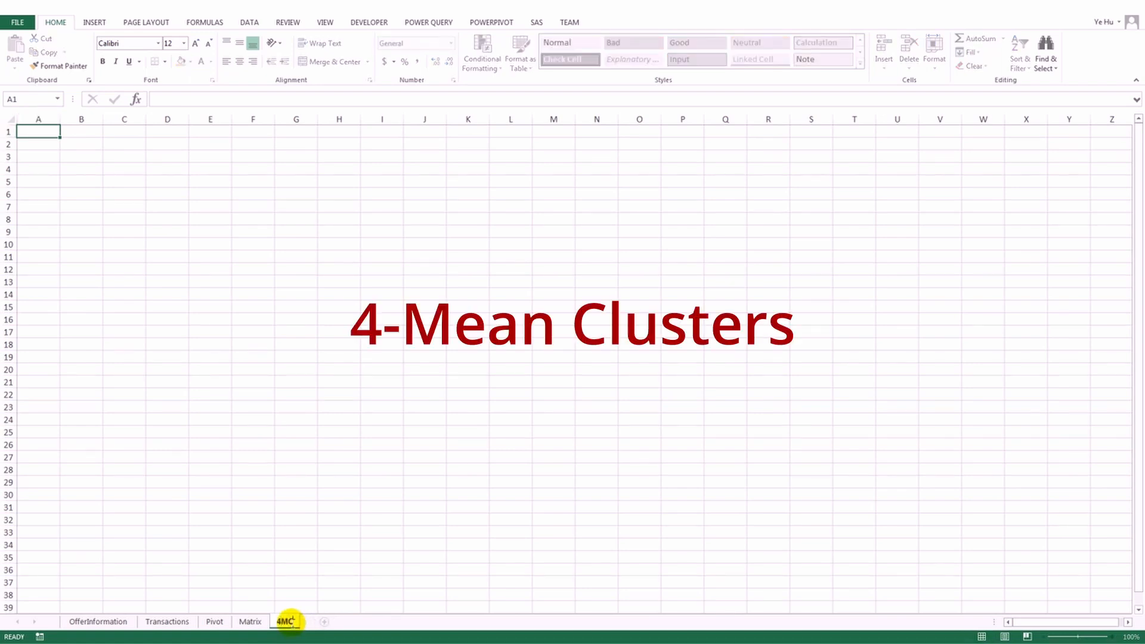
key("Return")
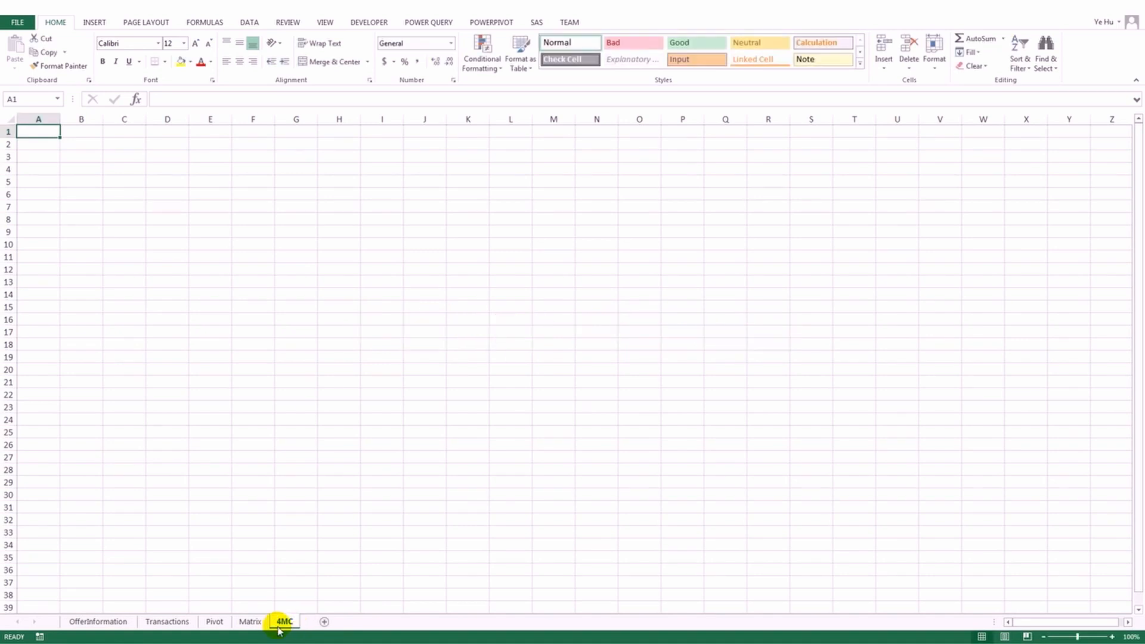
Copy the whole Matrix table, A1:DC33, to cell A1 of the 4MC sheet.
left_click(252, 622)
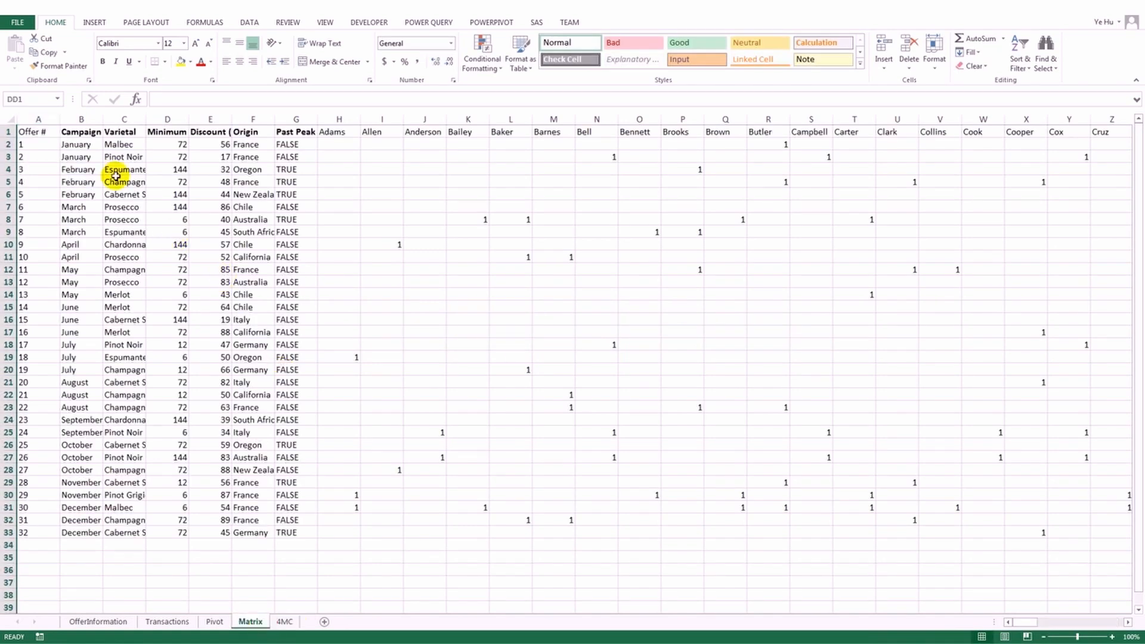
left_click(56, 132)
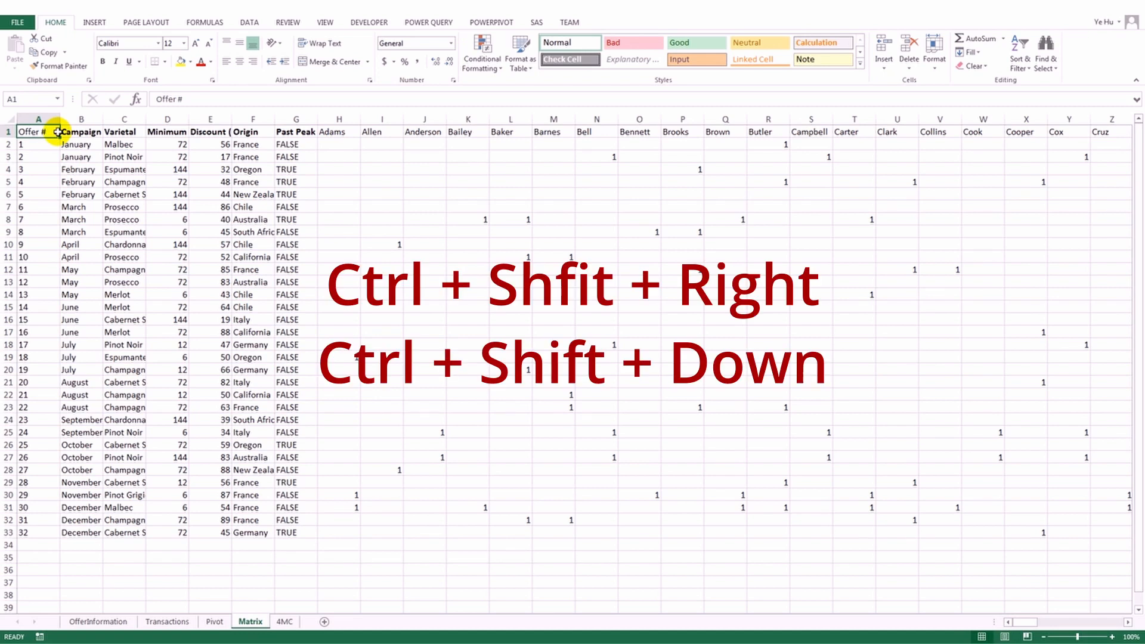
key("ctrl+shift+Right")
key("ctrl+shift+Down")
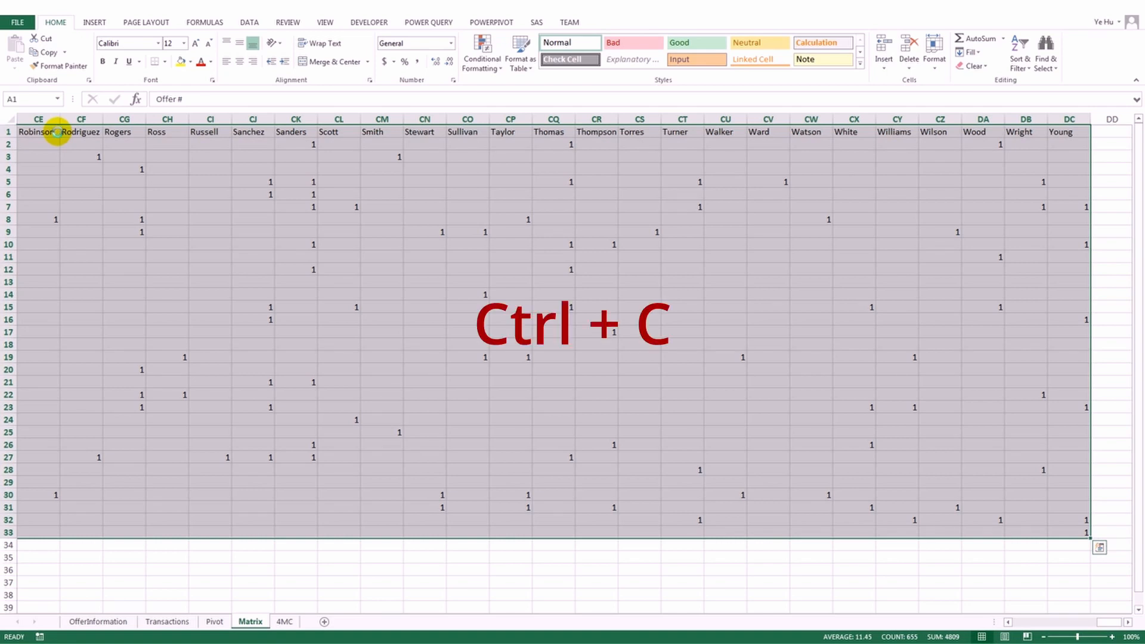
key("ctrl+c")
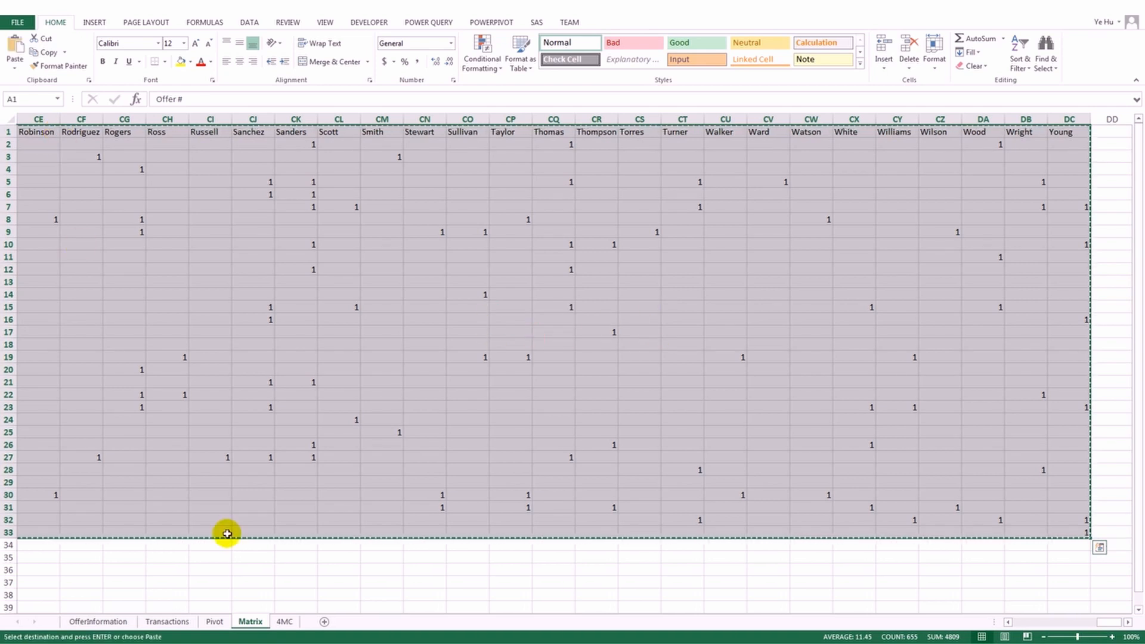
left_click(283, 622)
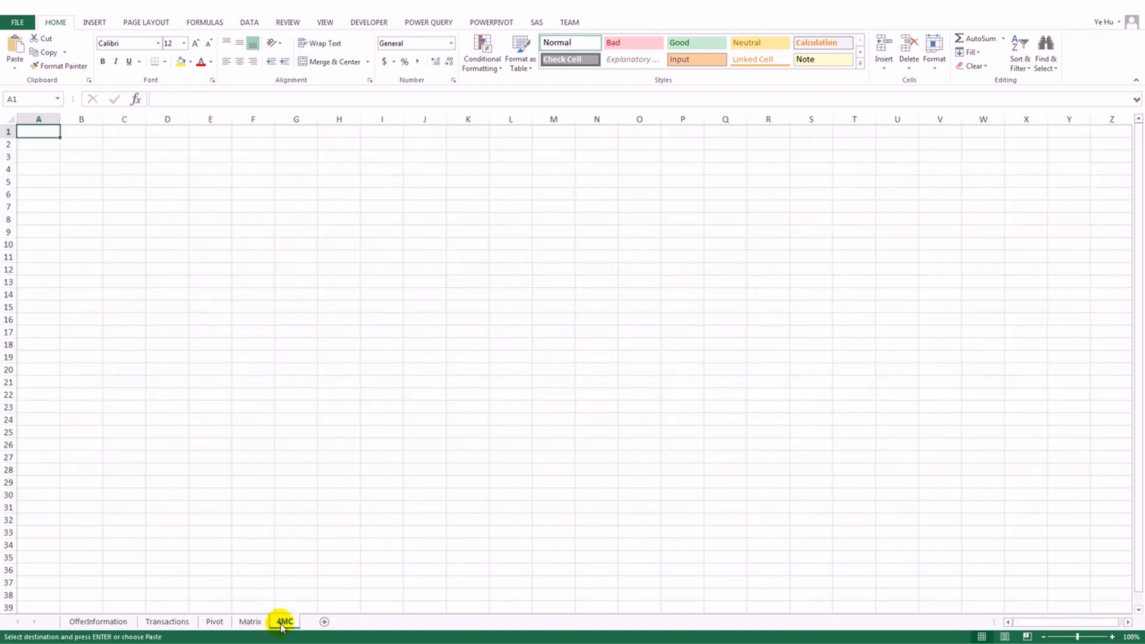
key("ctrl+v")
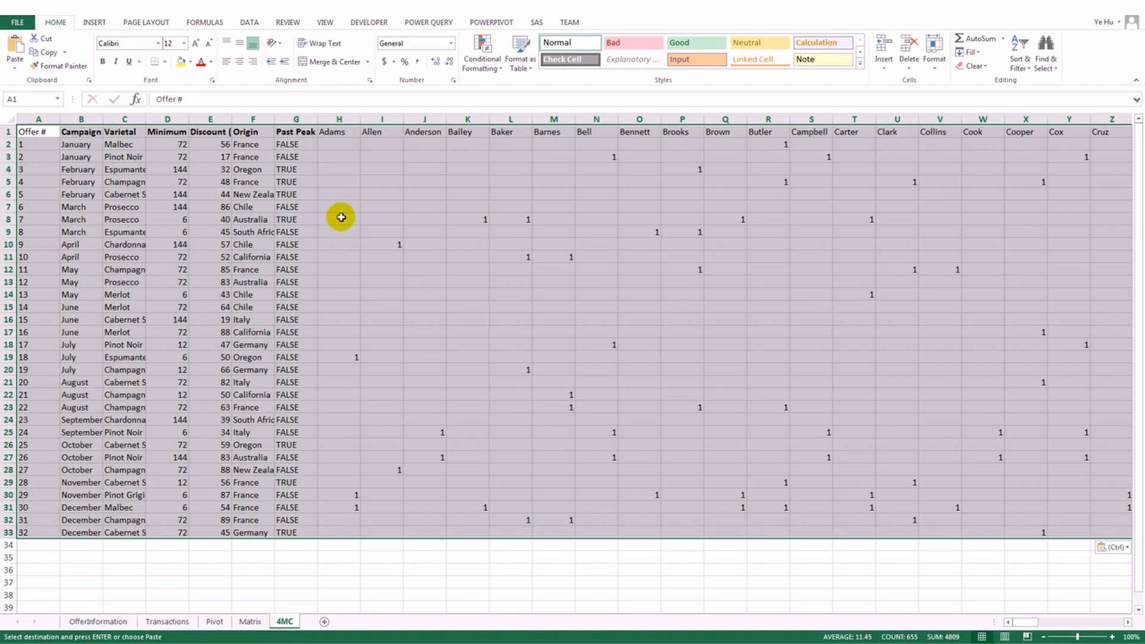
Insert four blank columns, H to K, between Past Peak and the first customer column on 4MC.
left_click_drag(338, 122, 457, 119)
right_click(444, 149)
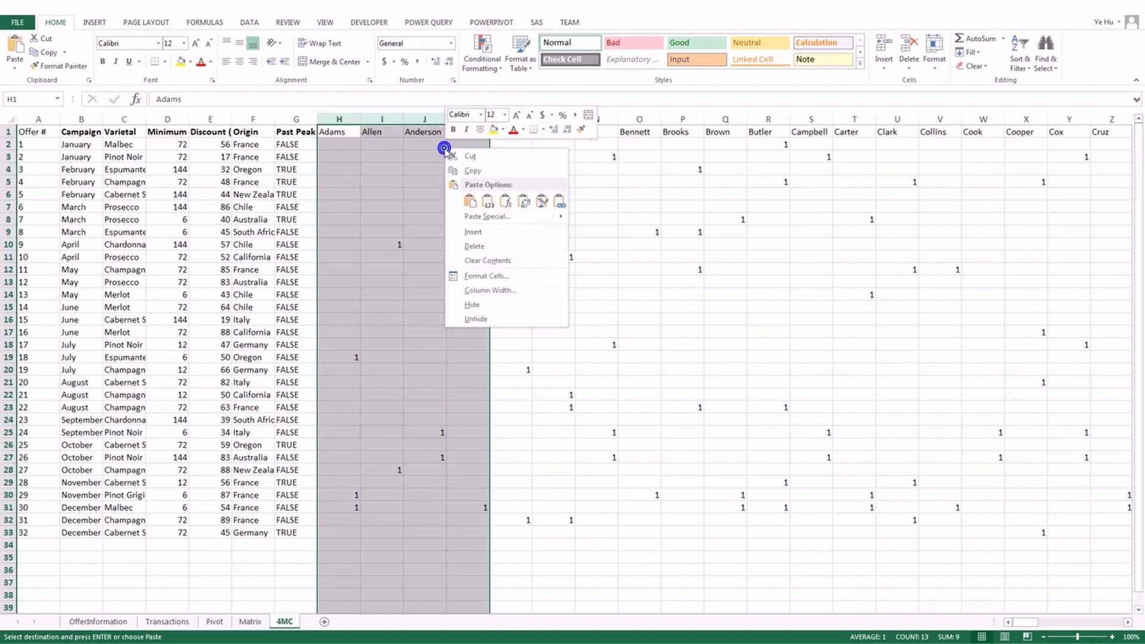
left_click(475, 232)
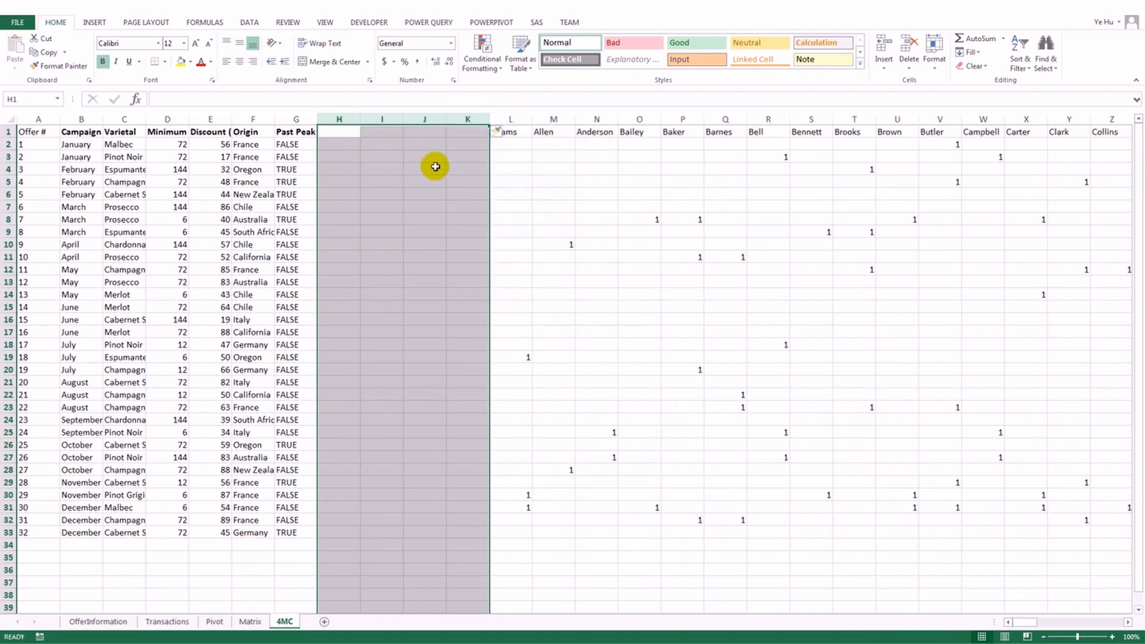
Enter the header Cluster1 in H1 and fill it across to K1 as Cluster1 through Cluster4.
left_click(354, 136)
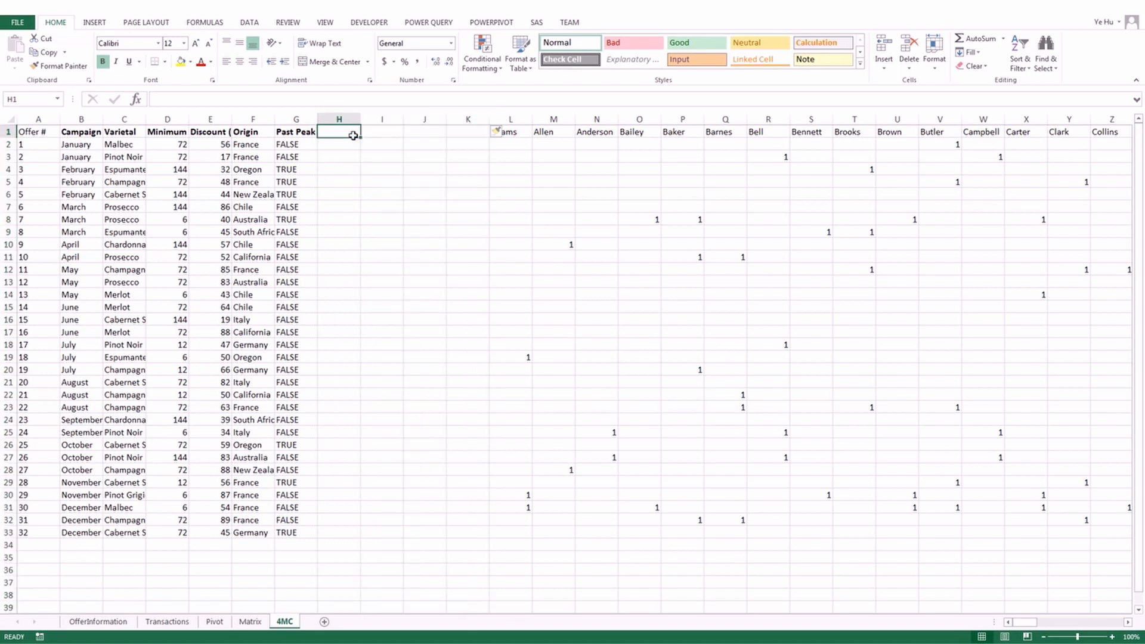
type("Cluster")
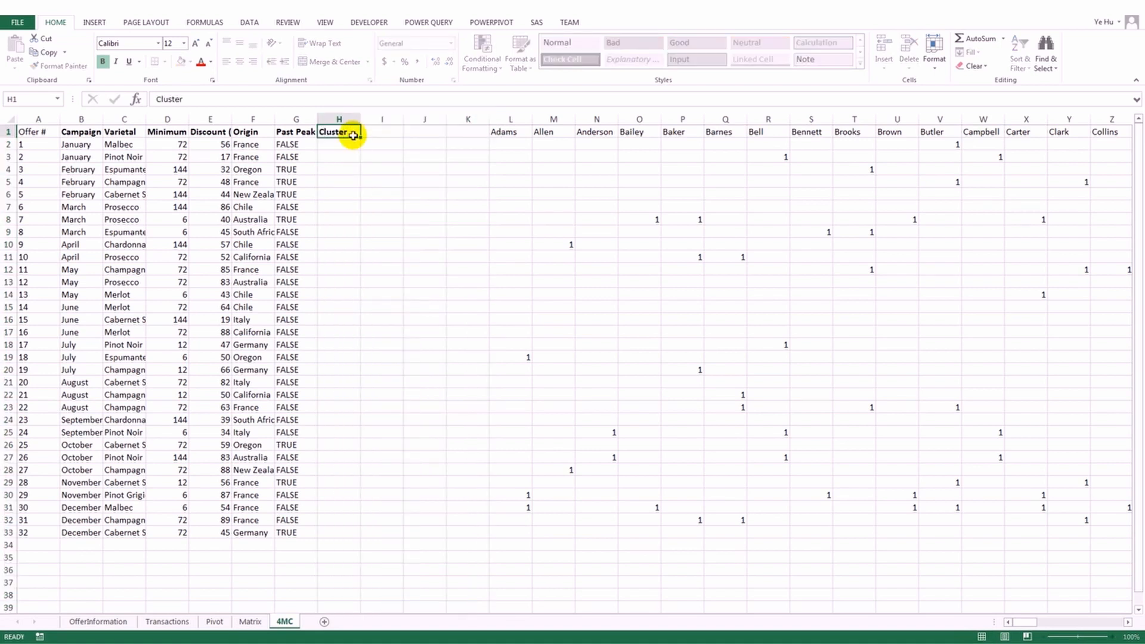
key("Return")
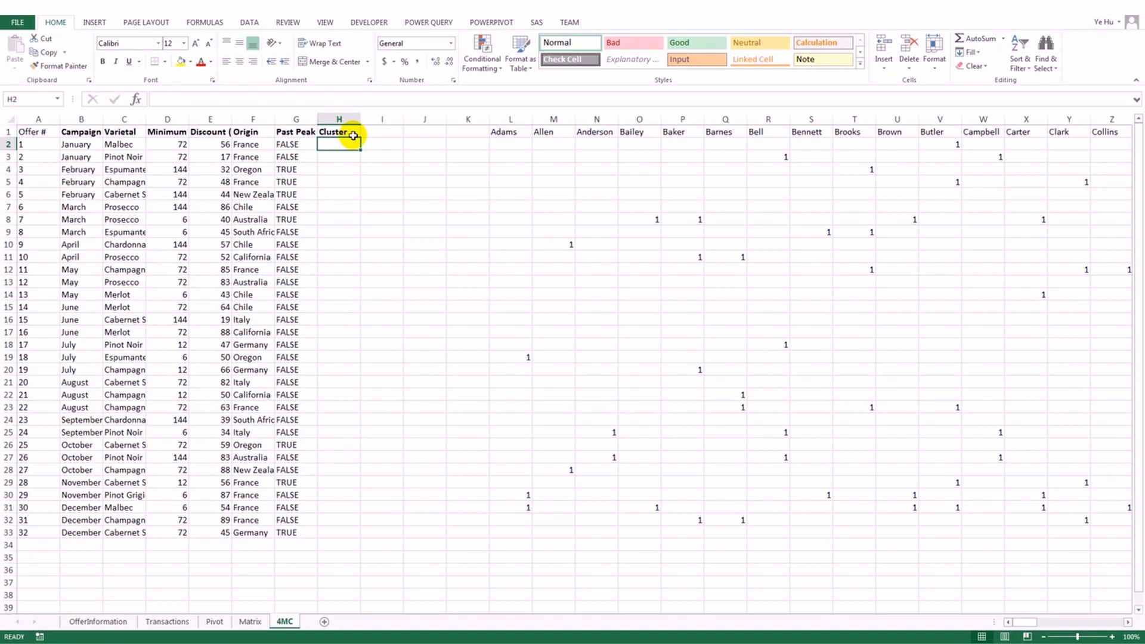
left_click(354, 136)
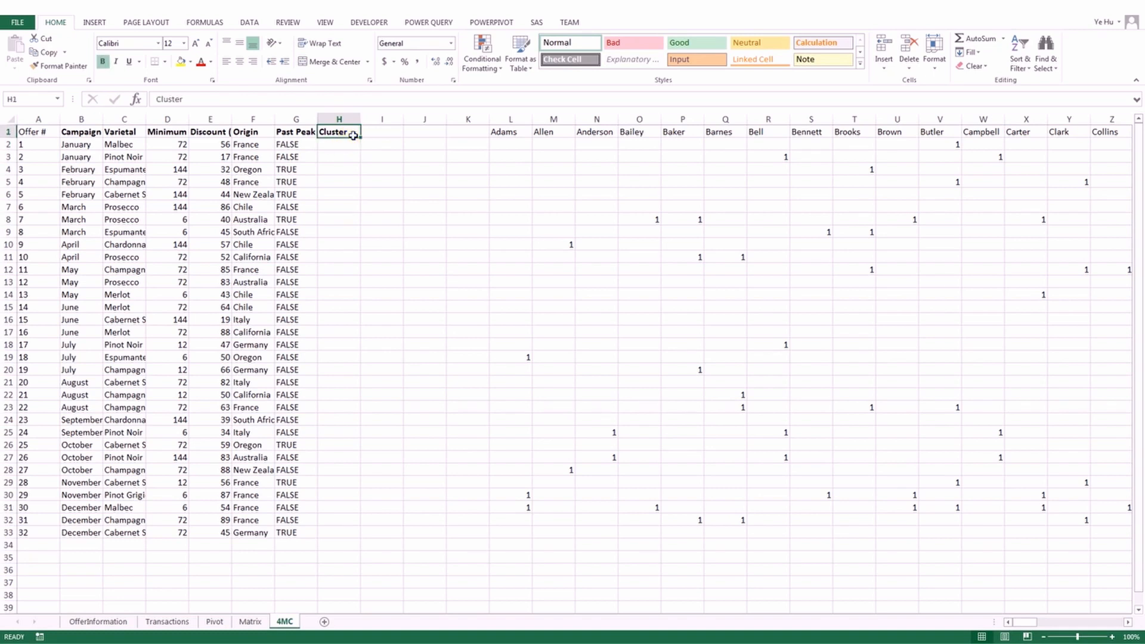
double_click(353, 136)
type("1")
key("Return")
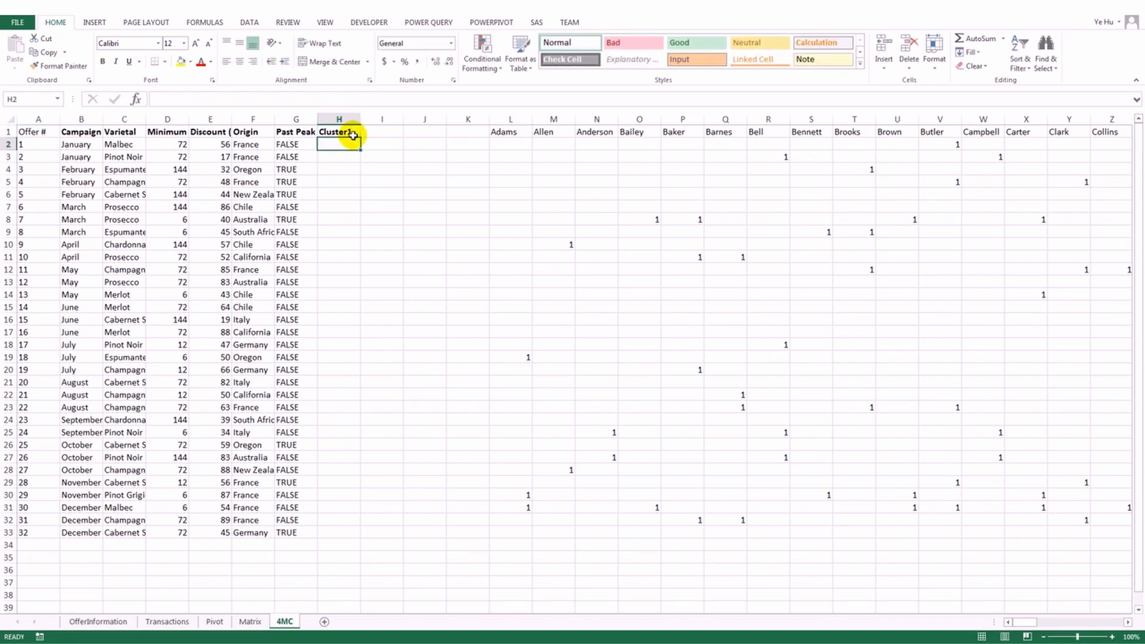
left_click(353, 133)
left_click_drag(360, 138, 476, 131)
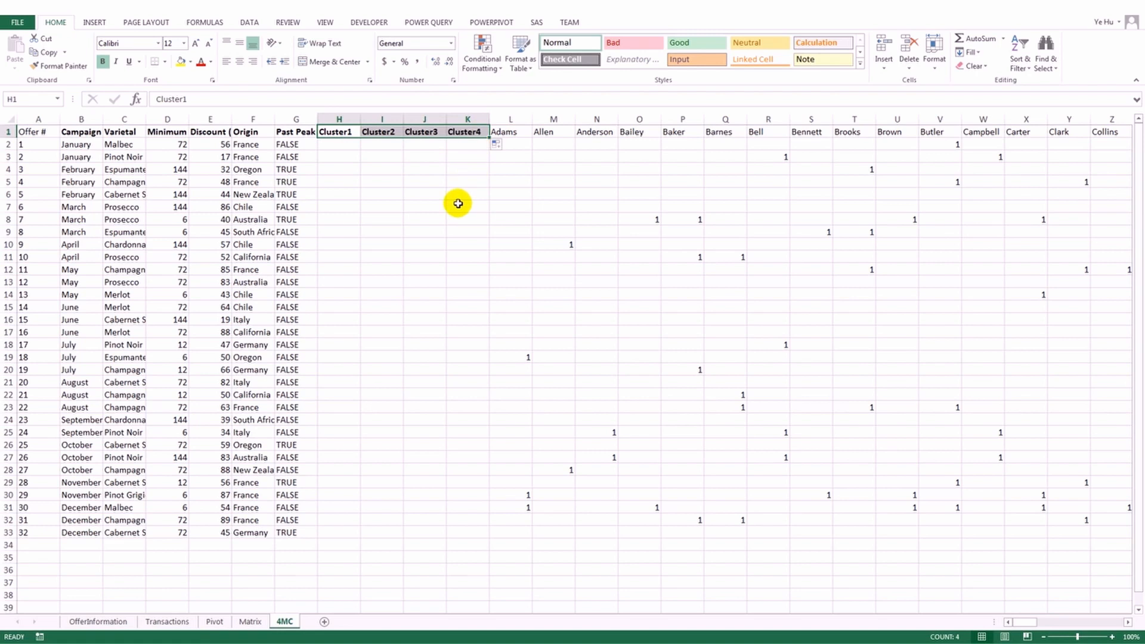
Enter 0 in H2 and fill it through K33 to initialise all four cluster columns.
left_click(357, 147)
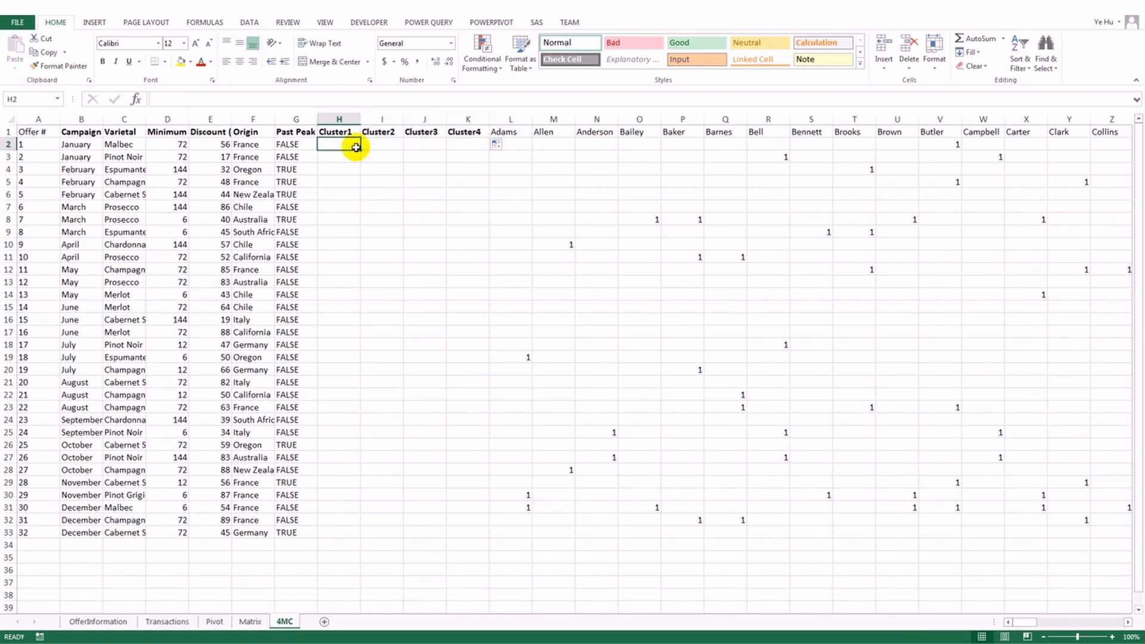
type("0")
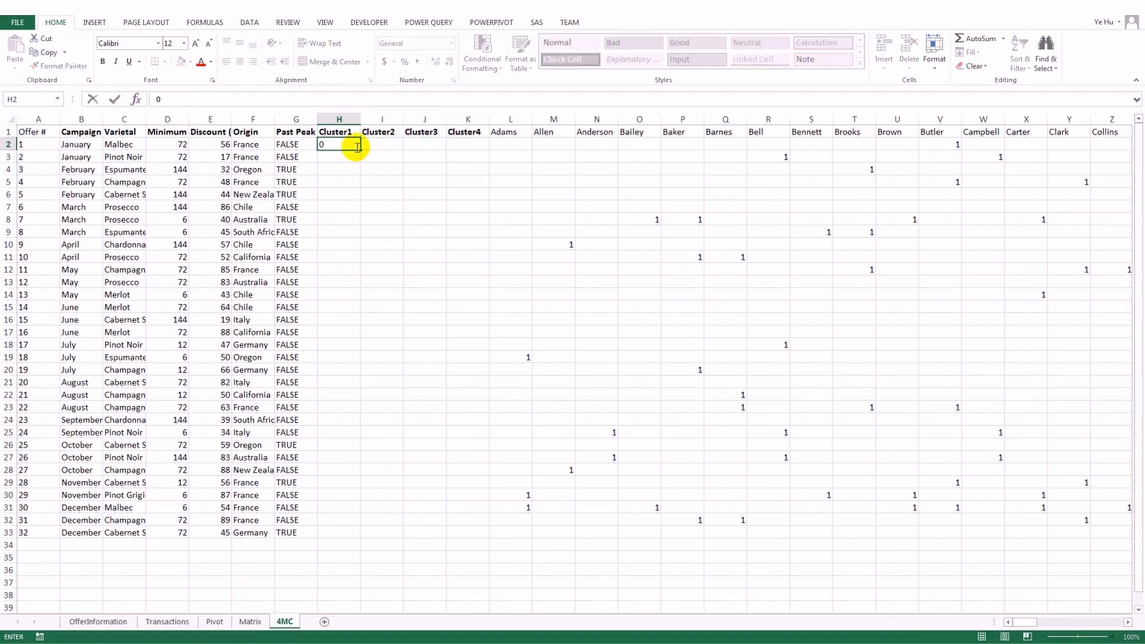
left_click(357, 148)
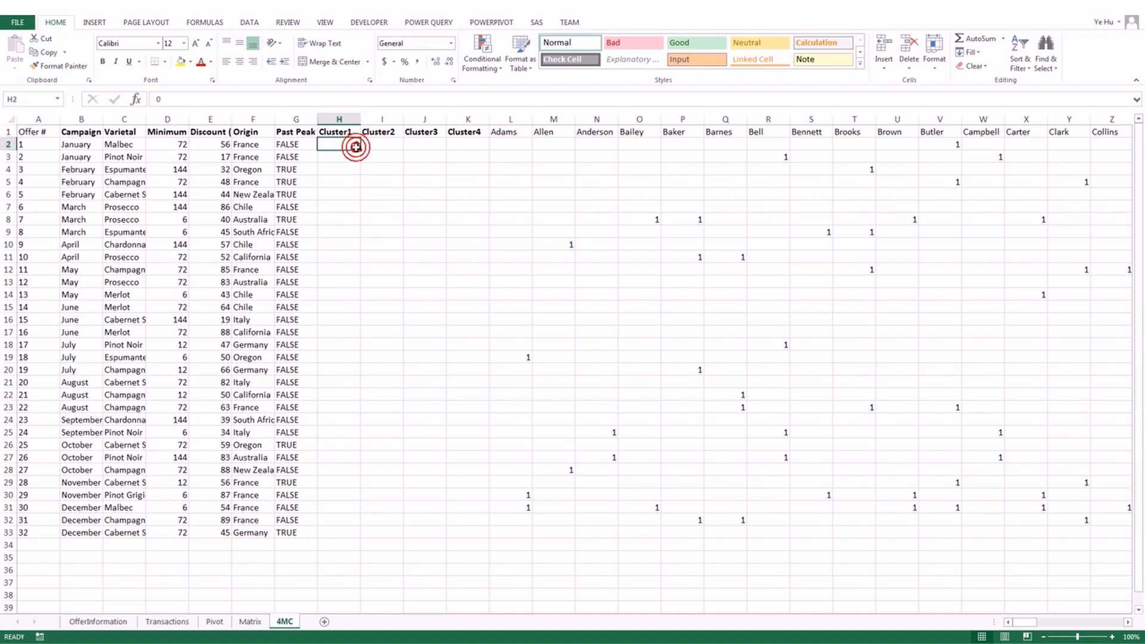
left_click_drag(360, 150, 490, 536)
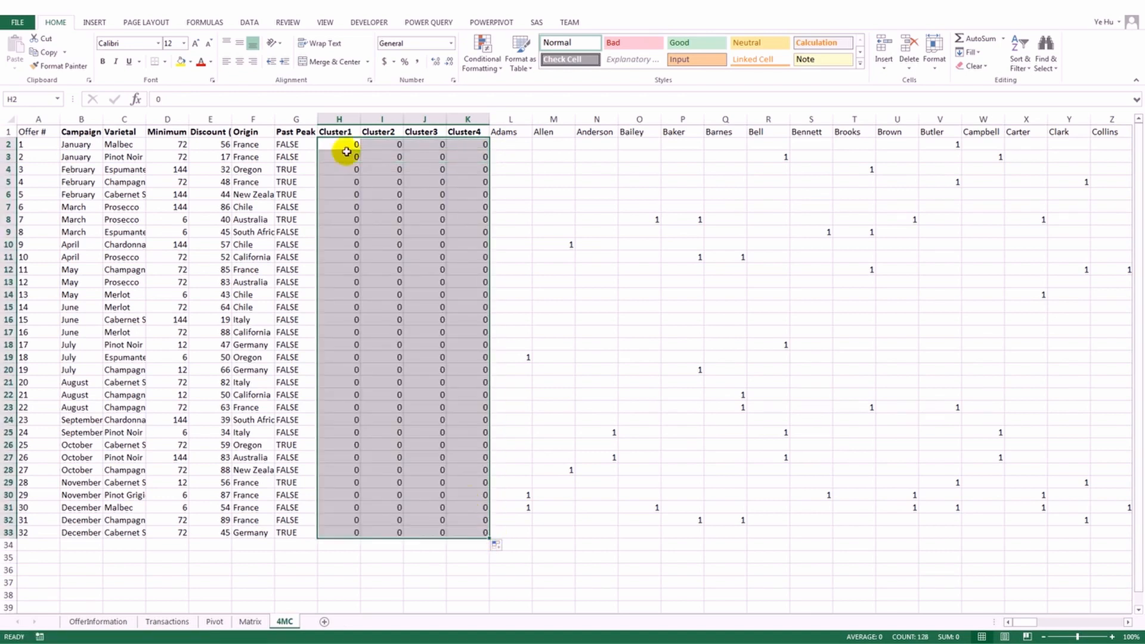
Freeze the panes at H2 so the header row and offer columns A to G stay in view.
left_click(341, 146)
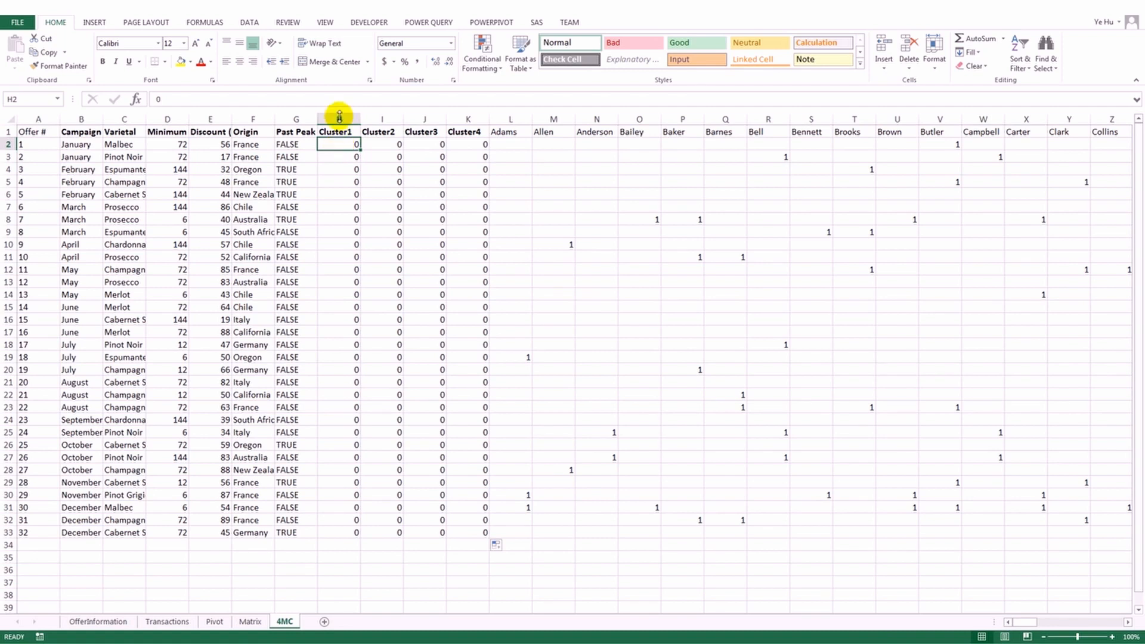
left_click(327, 24)
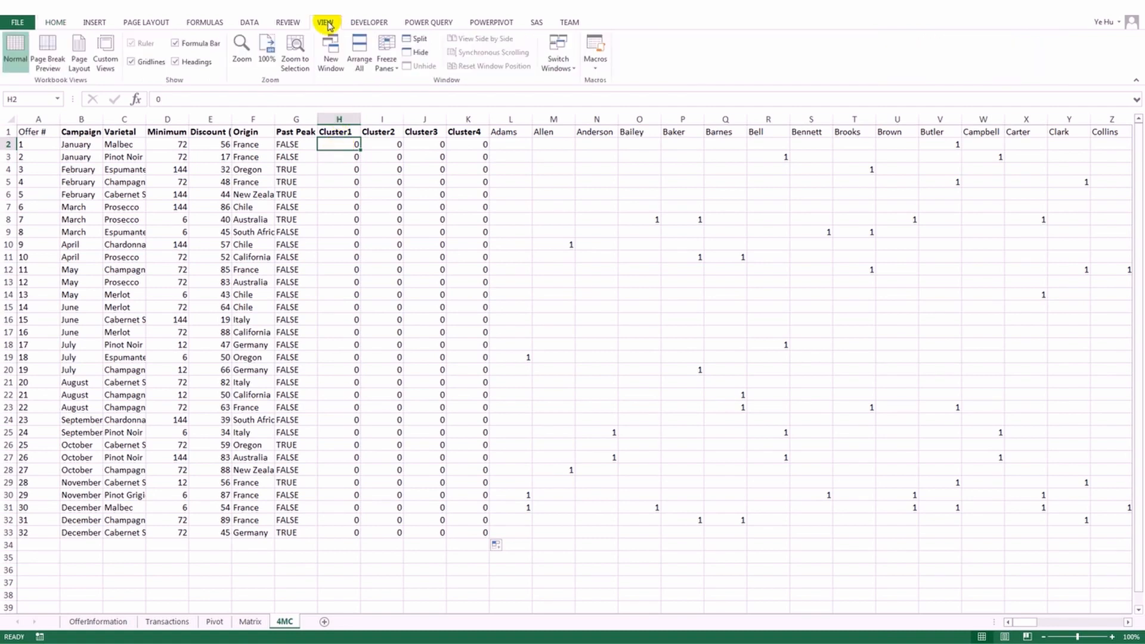
left_click(382, 57)
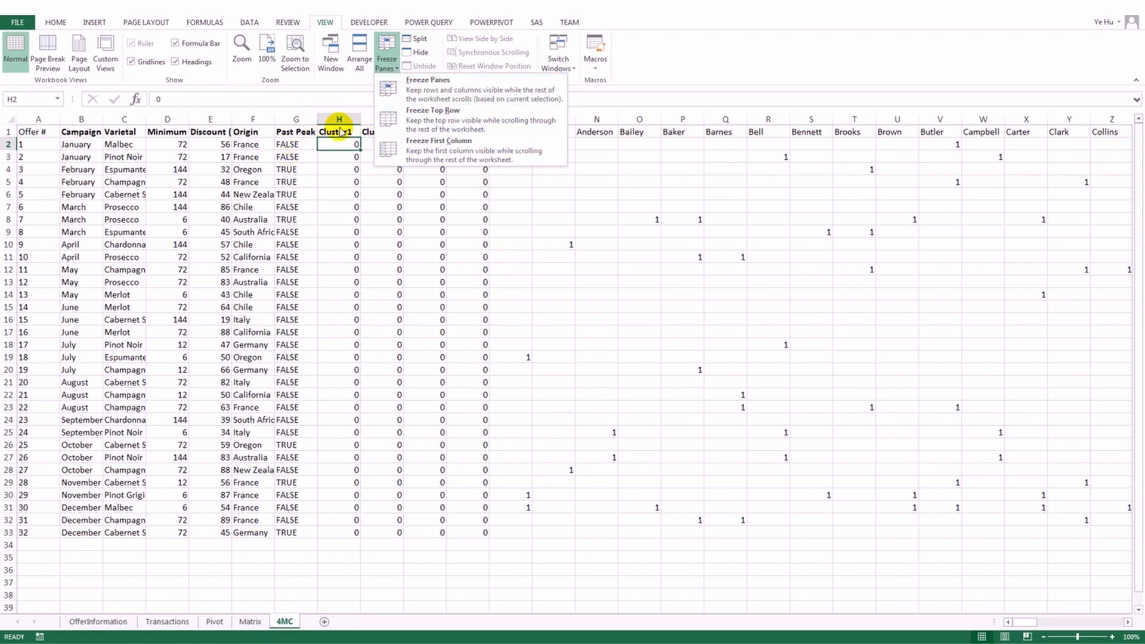
left_click(394, 95)
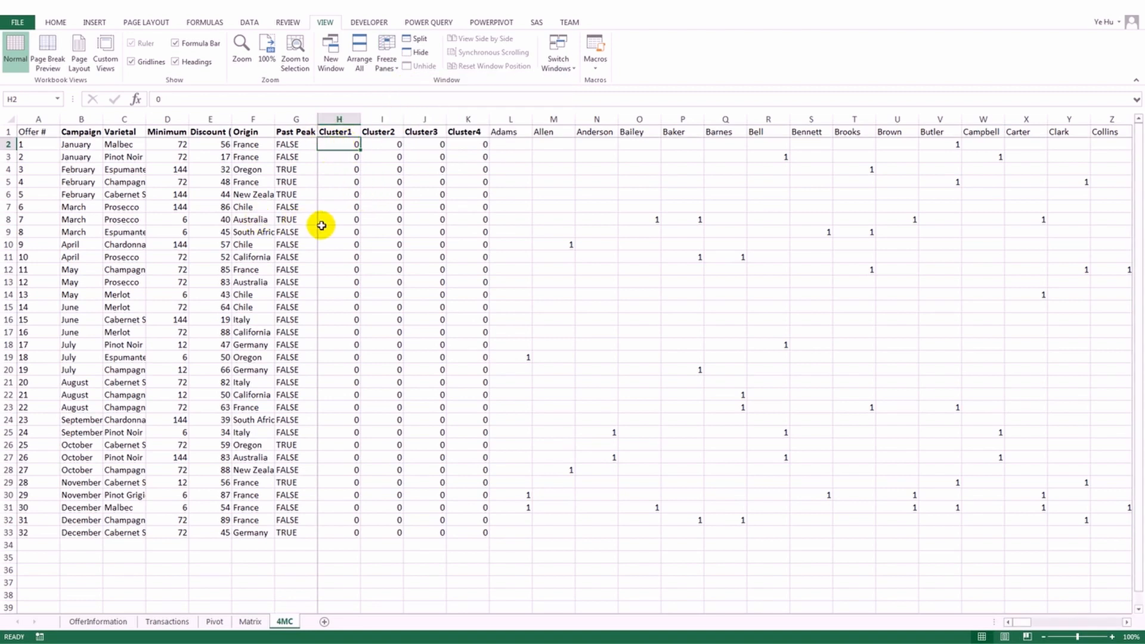
Label G34 Distance to Cluster1 and fill it down to G37 as Distance to Cluster1 through Distance to Cluster4.
left_click(289, 549)
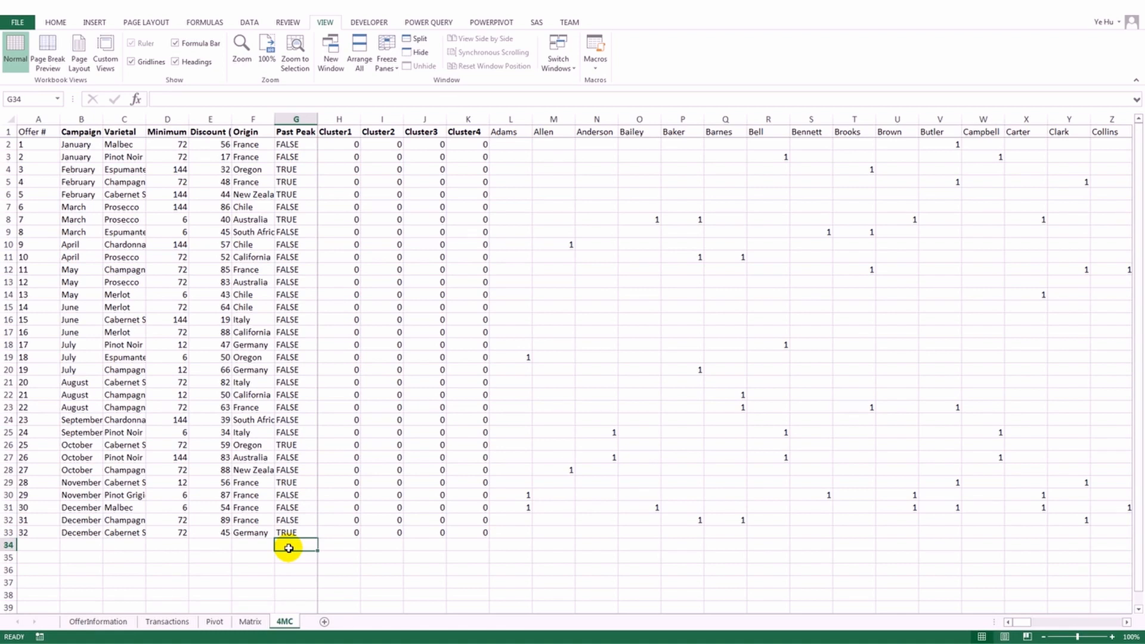
type("Dis")
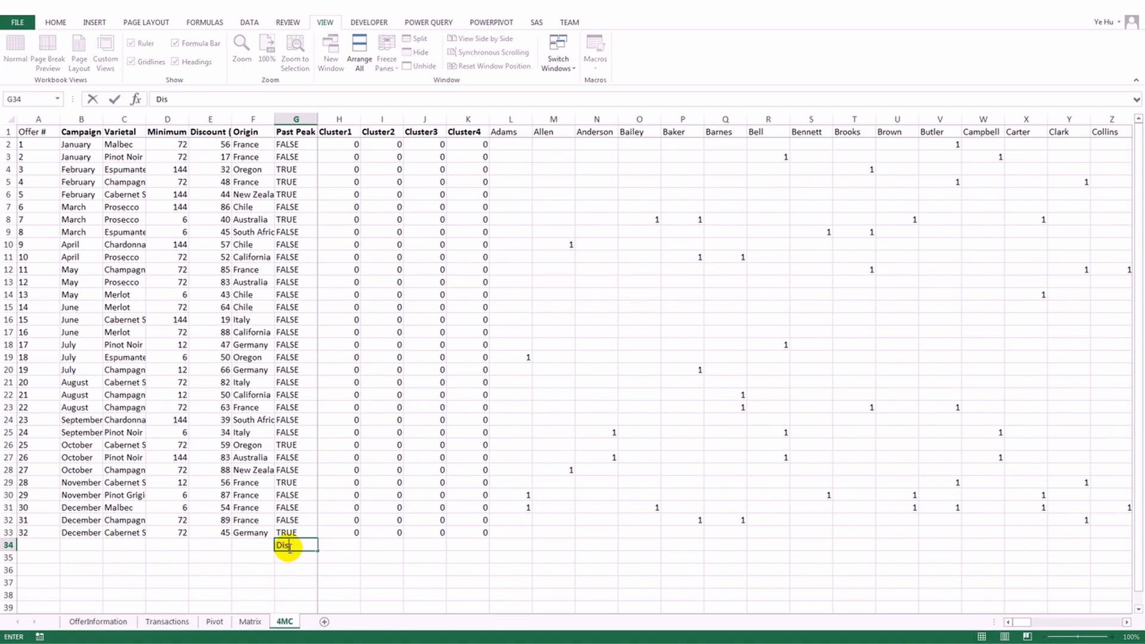
type("tance to Cluster1")
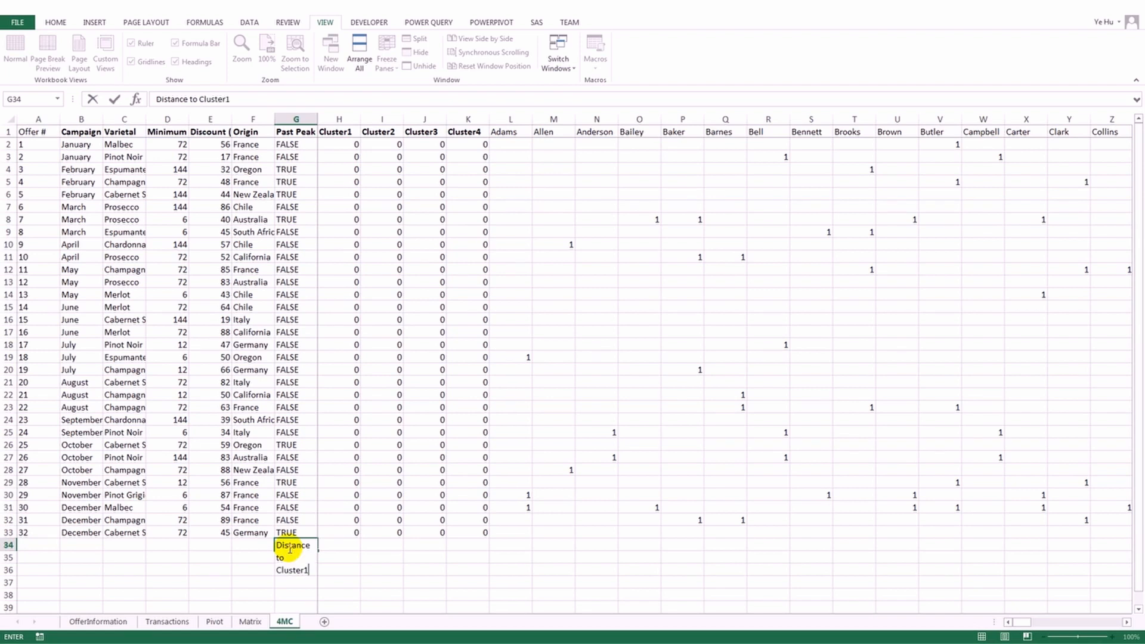
key("Return")
left_click(288, 547)
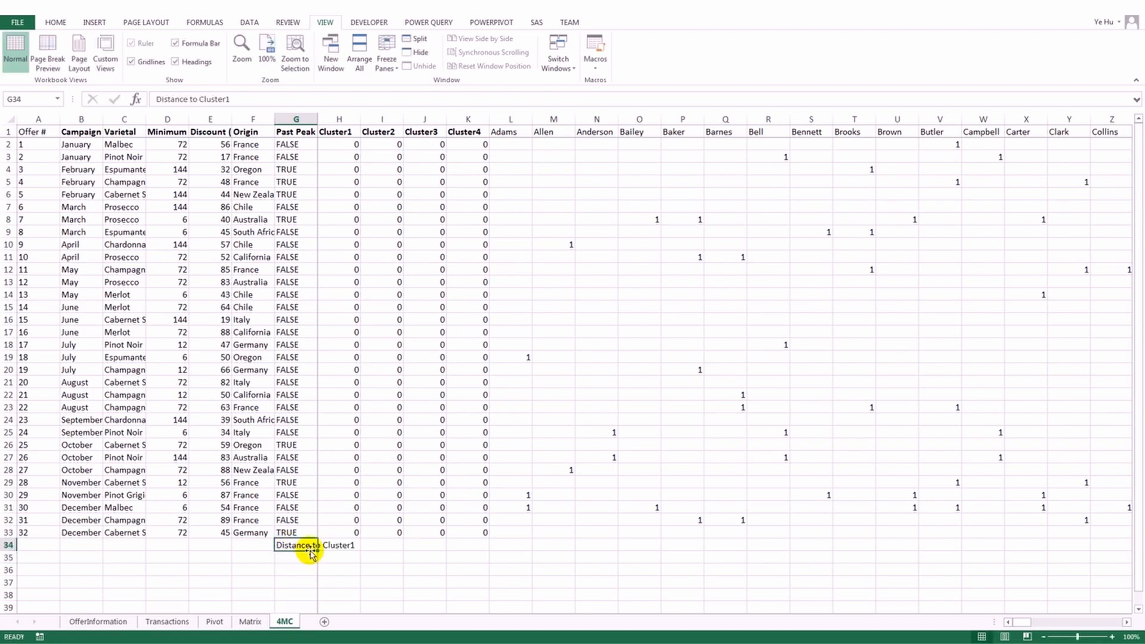
left_click_drag(318, 566, 313, 586)
Add the row labels Minimum distance in G38 and Assigned cluster in G39.
left_click(283, 592)
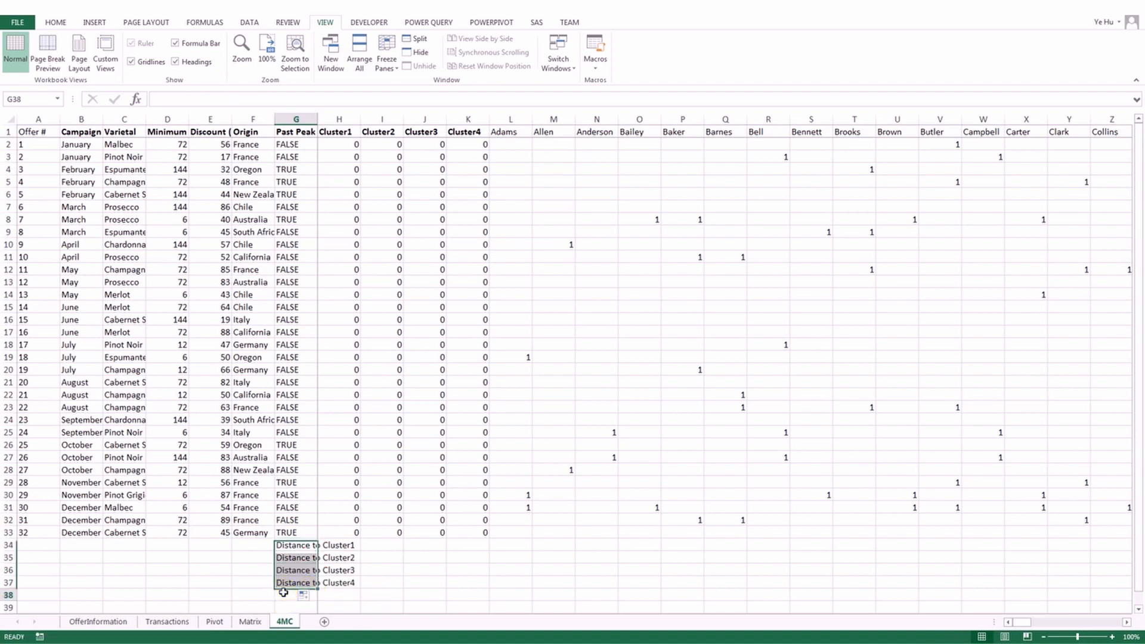
scroll(302, 563, "down", 1)
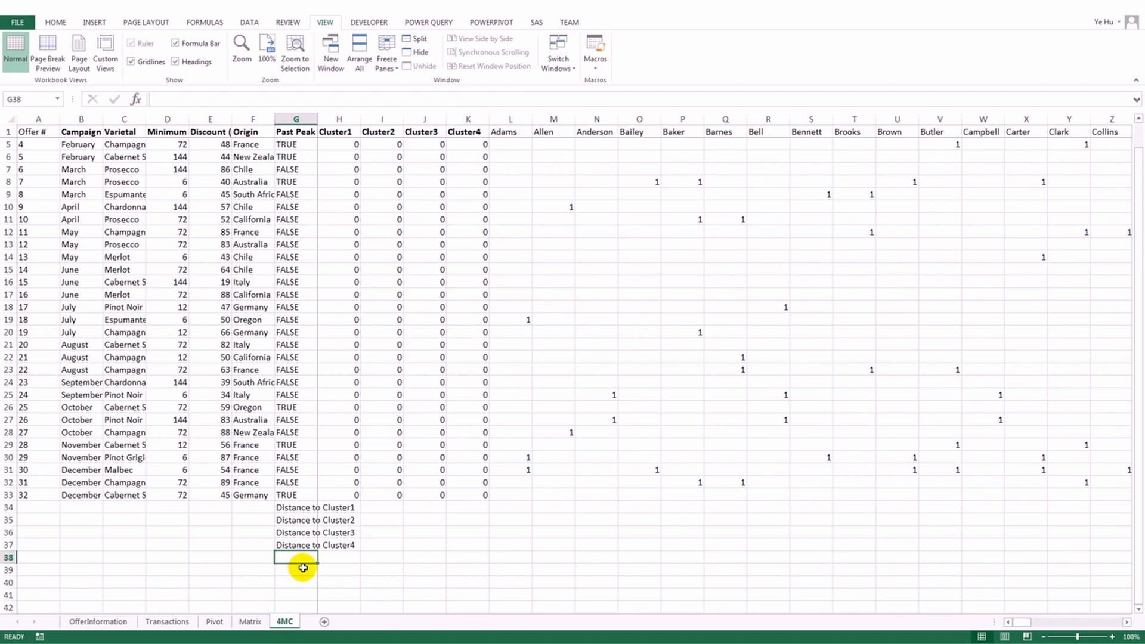
type("Minimum")
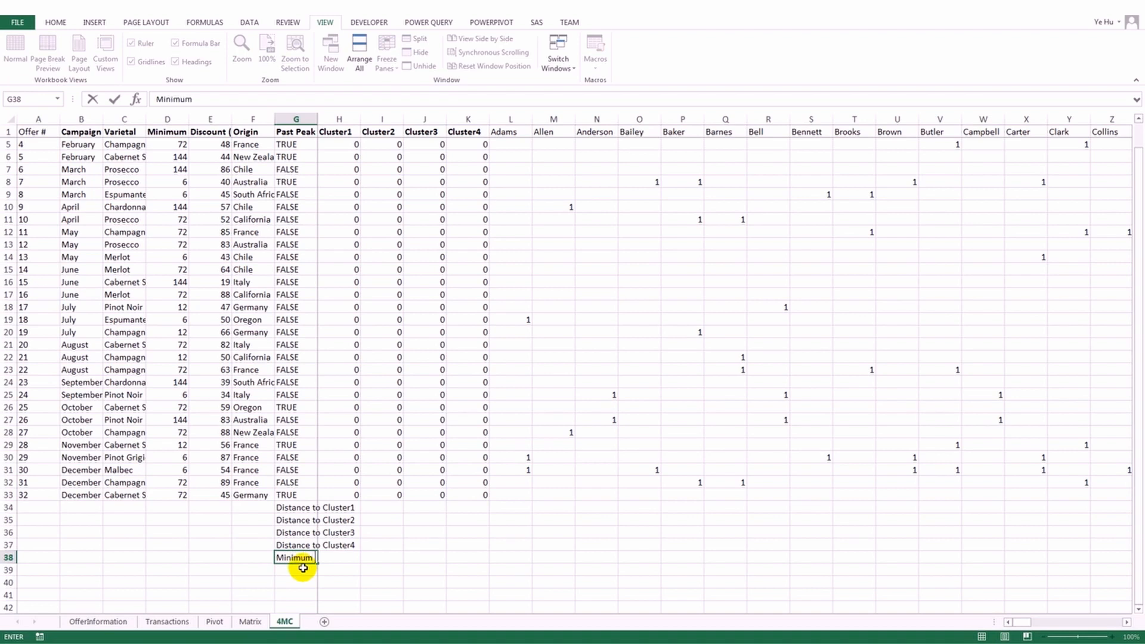
type(" distance")
key("Return")
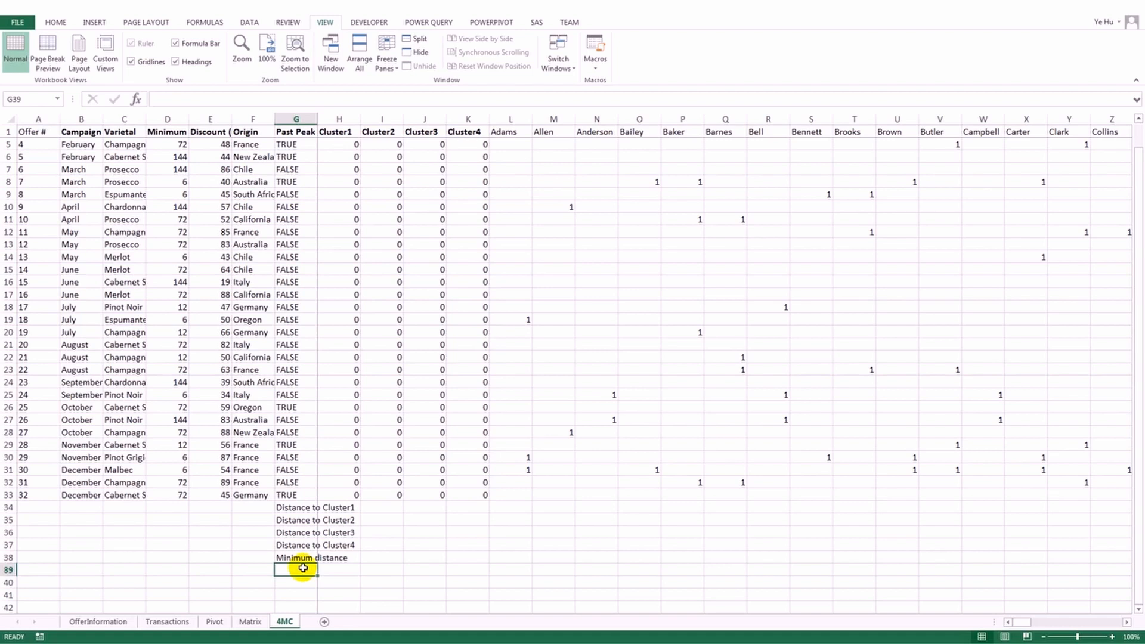
type("Assign")
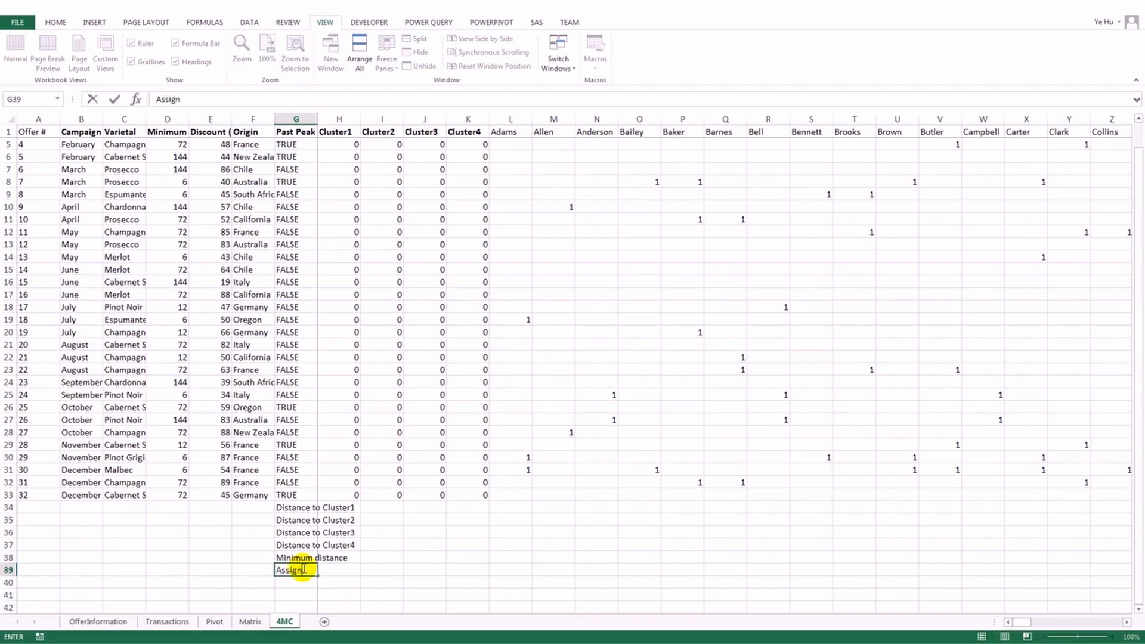
type("ed cluster")
key("Return")
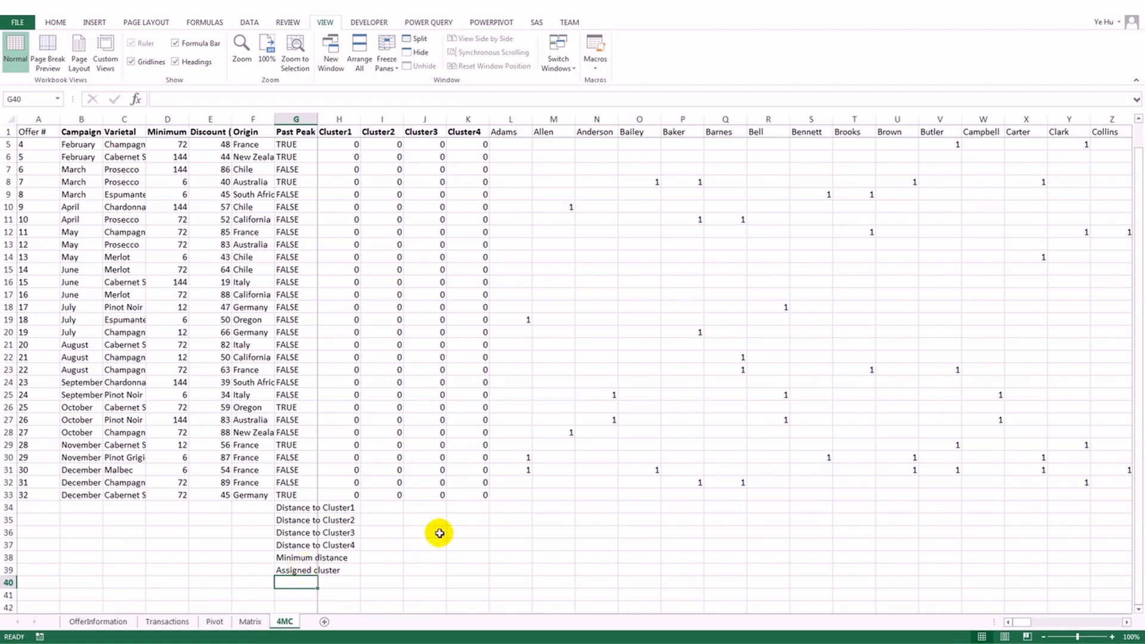
Begin a formula in L34 with an opening parenthesis and the first customer's purchase range, L2:L33.
left_click(502, 507)
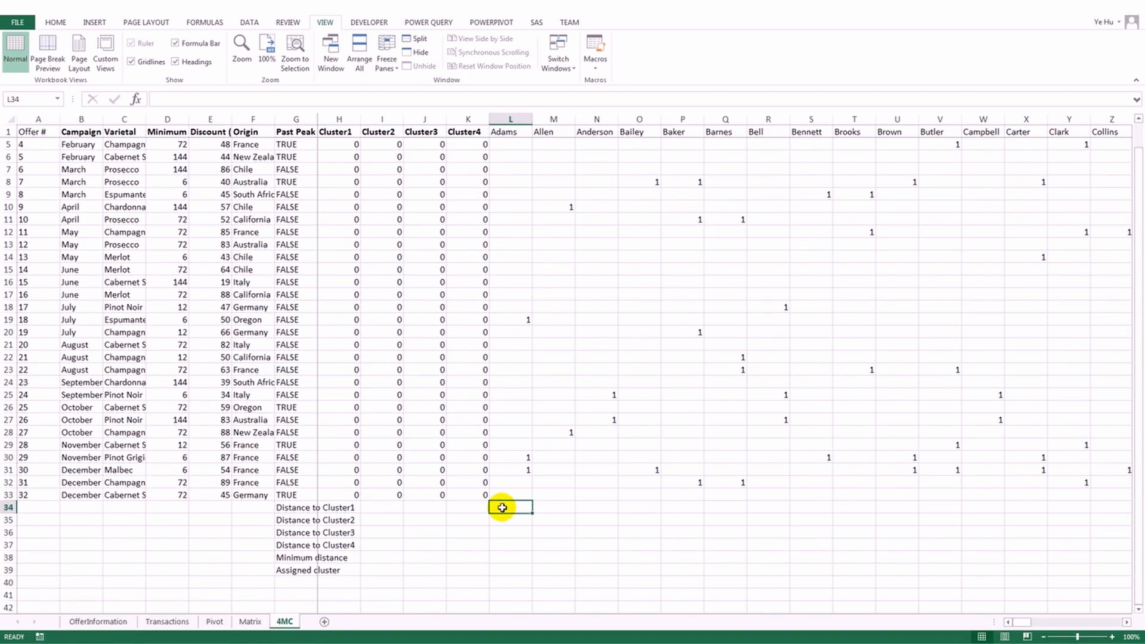
type("=")
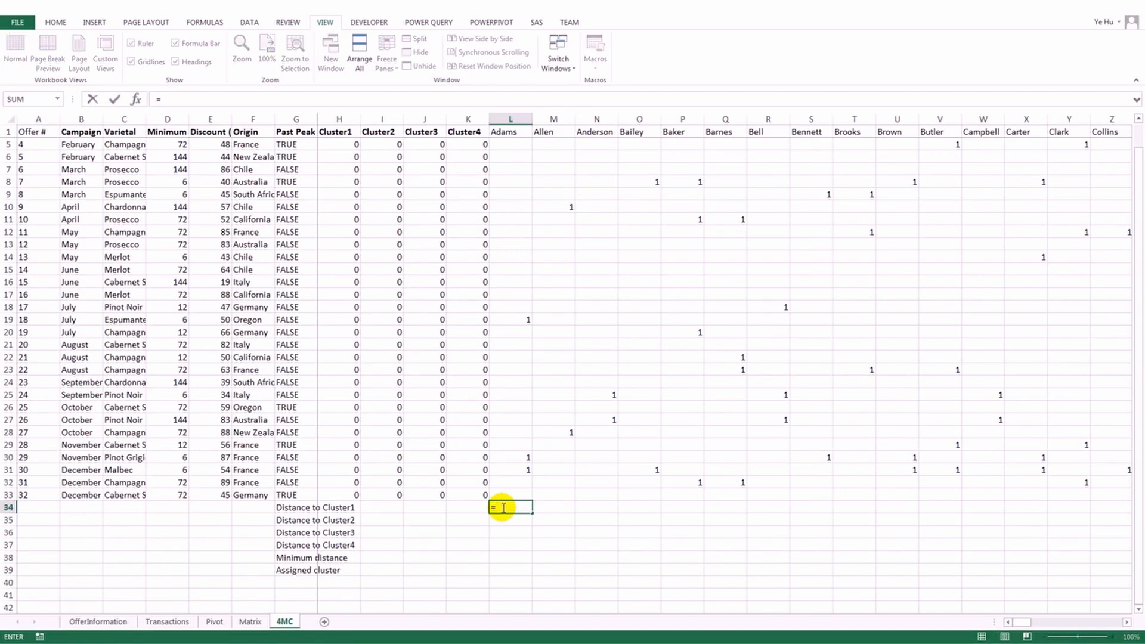
type("(")
key("Up")
key("shift+Up")
key("shift+Up")
key("shift+Up")
key("shift+Up")
key("shift+Up")
key("shift+Up")
key("shift+Up")
key("shift+Up")
key("shift+Up")
key("shift+Up")
key("shift+Up")
key("shift+Up")
key("shift+Up")
key("shift+Up")
key("shift+Up")
key("shift+Up")
key("shift+Up")
key("shift+Up")
key("shift+Up")
key("shift+Up")
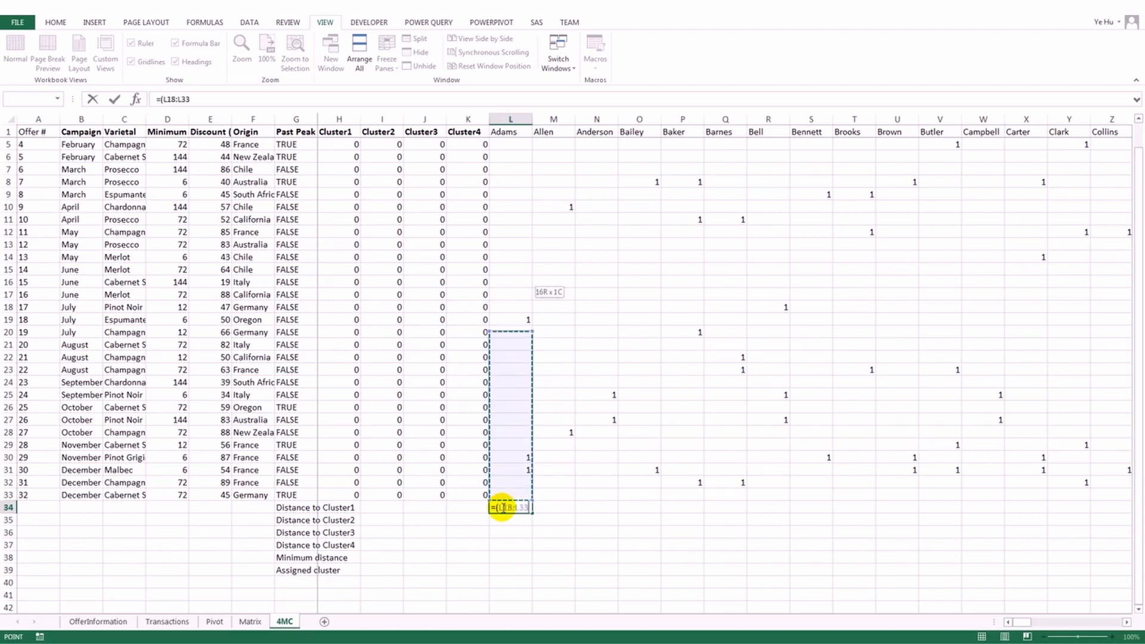
key("shift+Down")
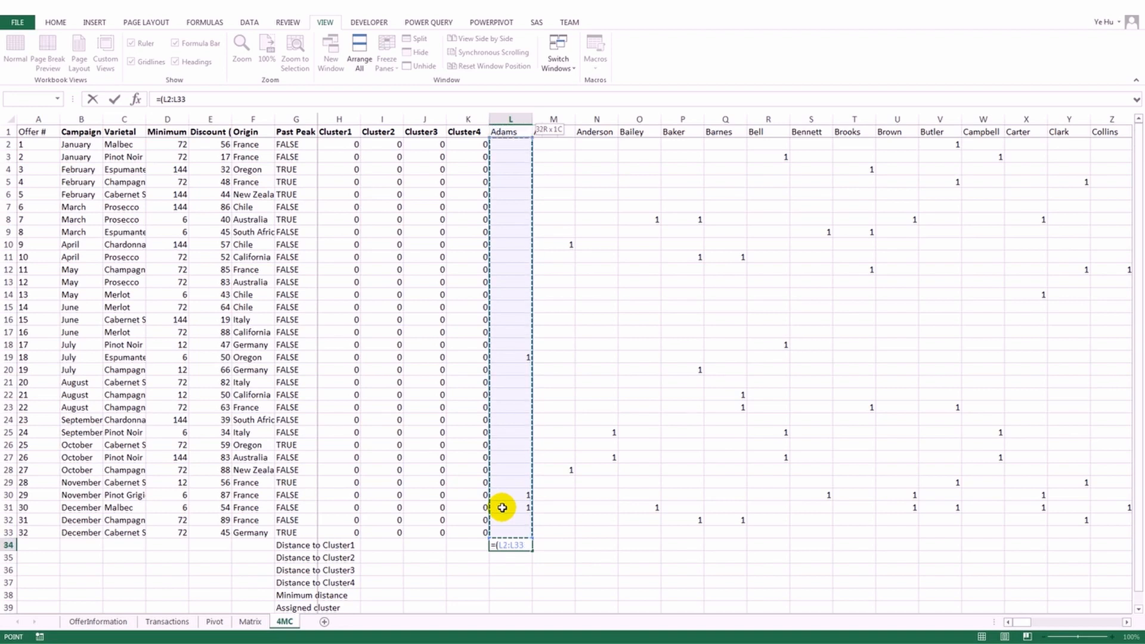
Subtract the Cluster1 range H2:H33 in the L34 formula and square the difference, giving =(L2:L33-H2:H33)^2.
type("-")
left_click(353, 531)
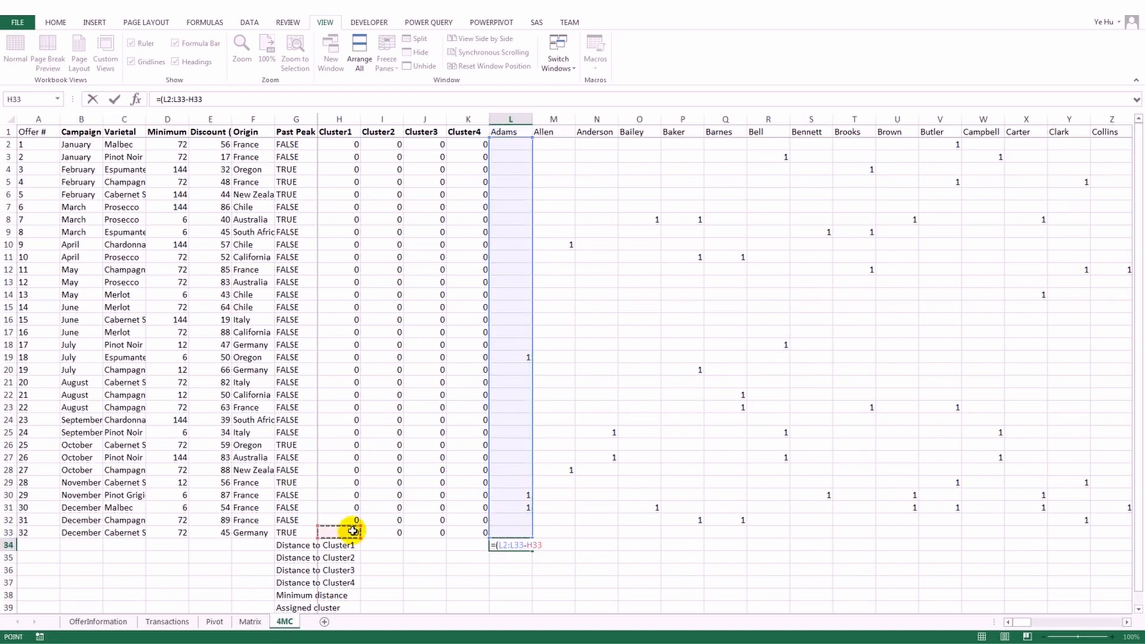
key("ctrl+shift+Up")
key("shift+Down")
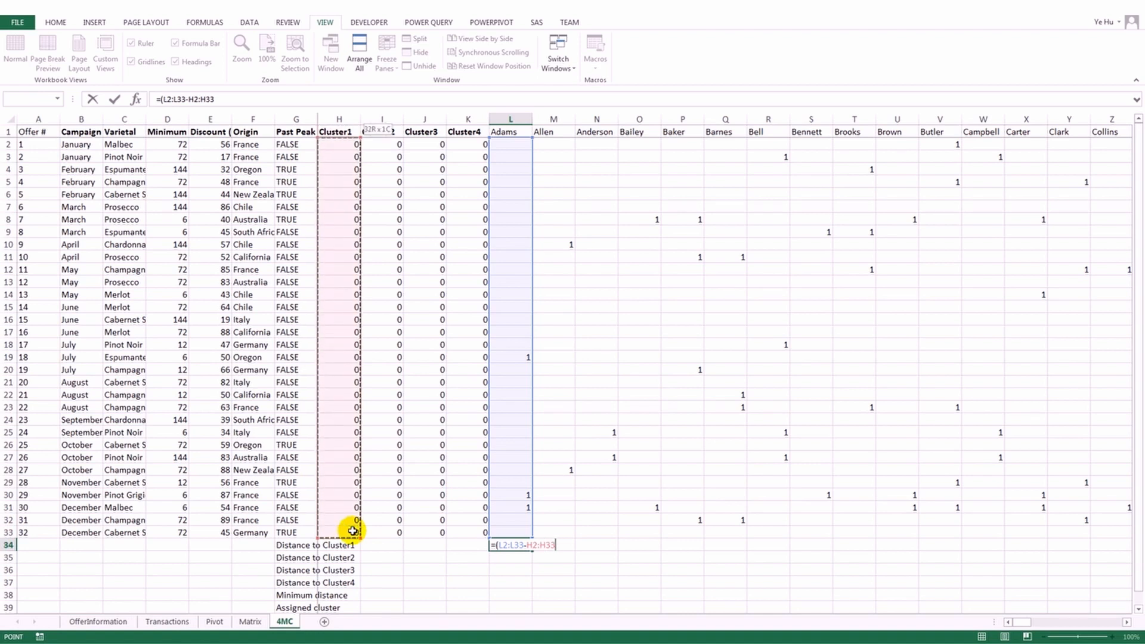
type(")")
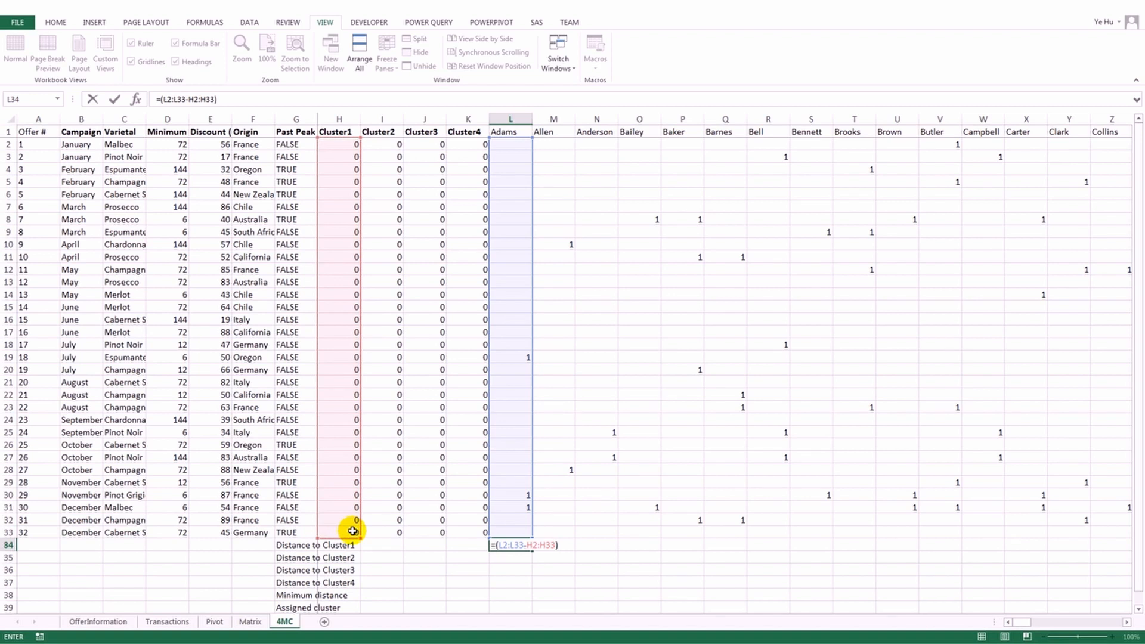
type("^2")
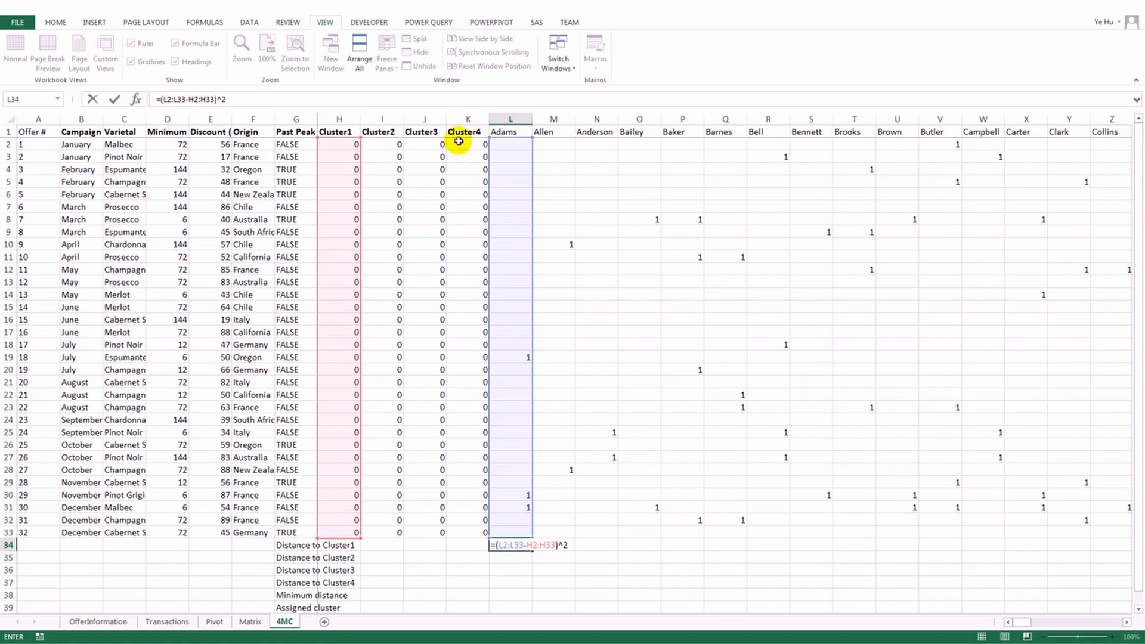
Wrap the L34 expression in sum and sqrt so it reads =sqrt(sum((L2:L33-H2:H33)^2)).
left_click(159, 99)
type("sum")
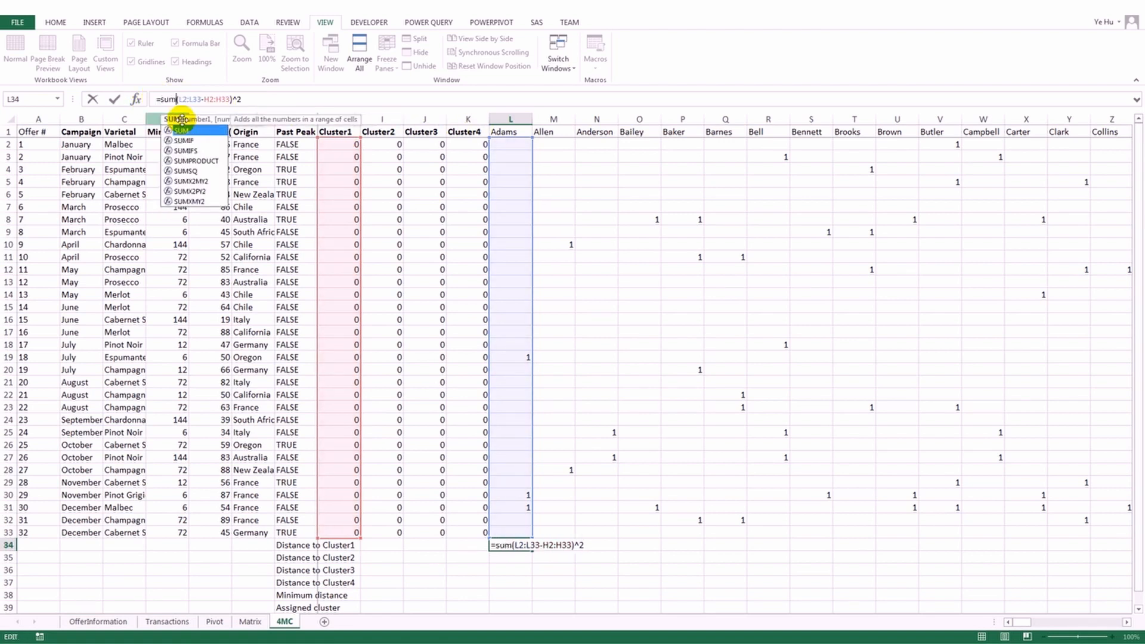
type("(")
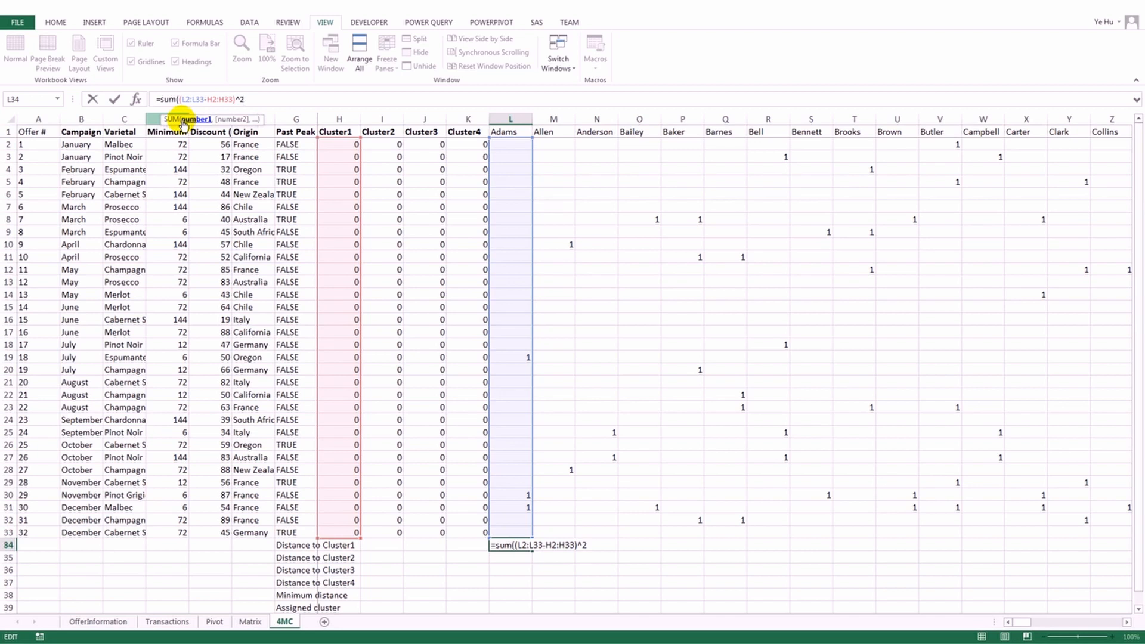
type(")")
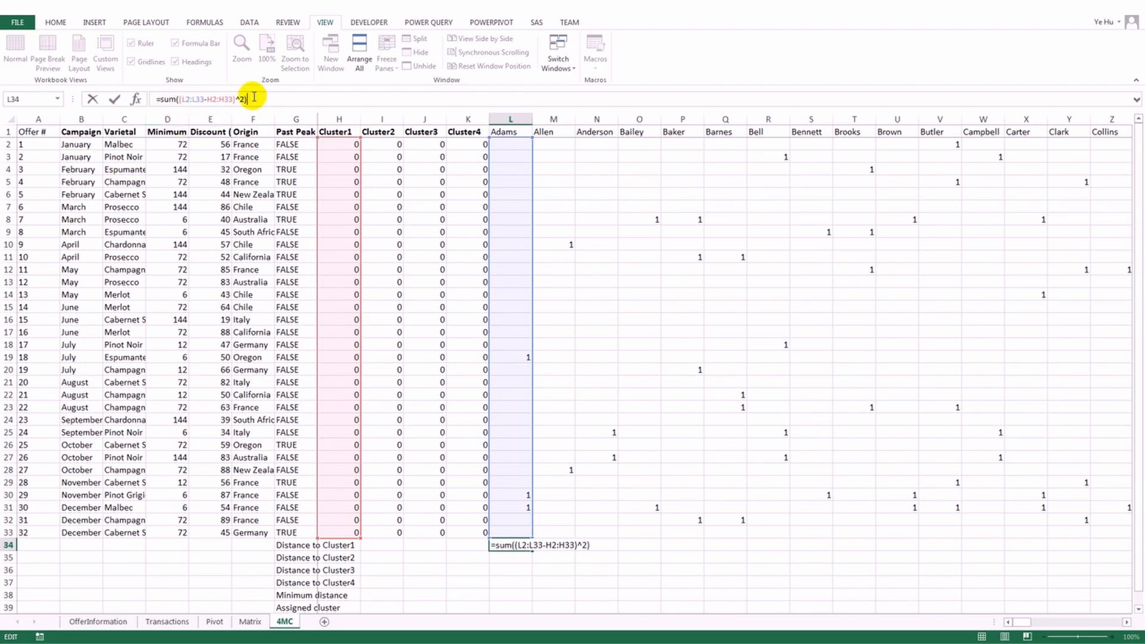
left_click(159, 99)
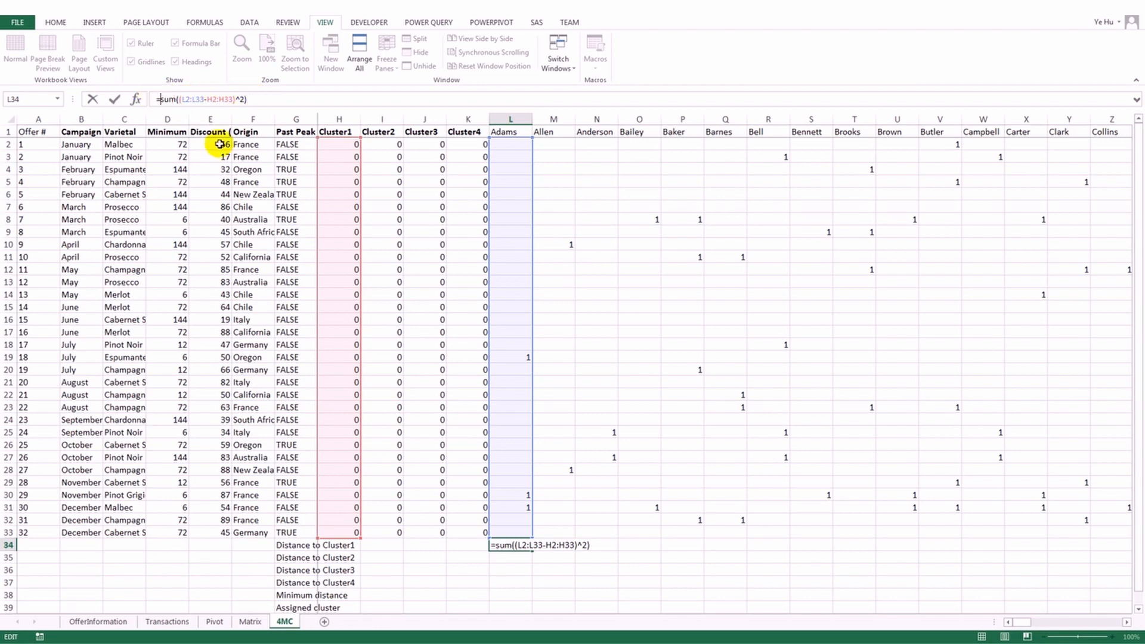
type("sqrt")
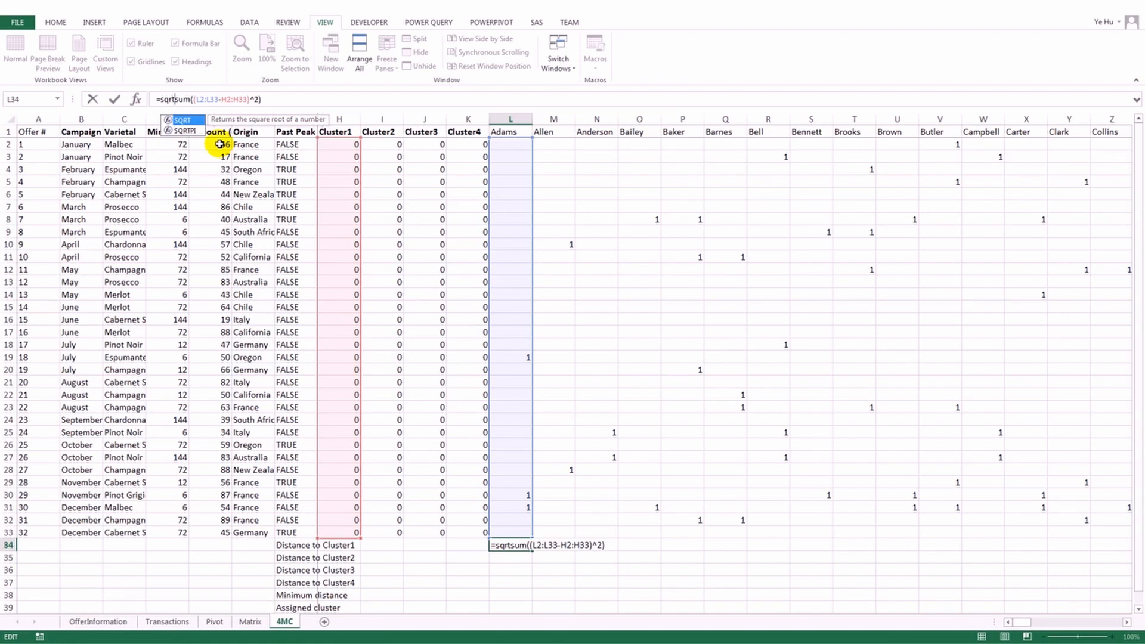
type("(")
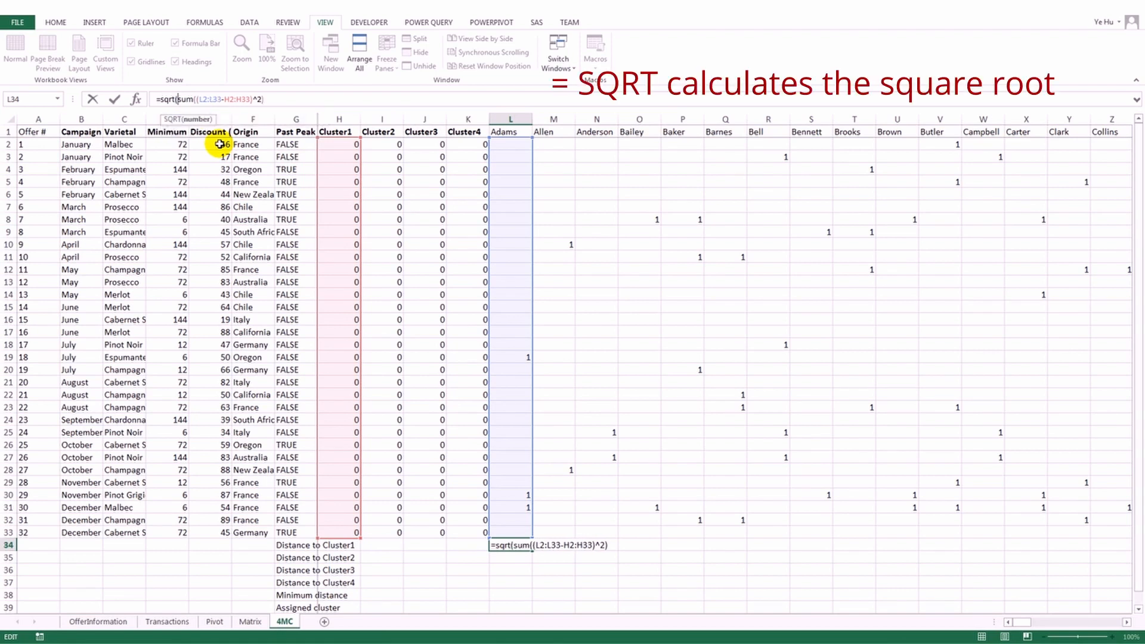
left_click(267, 99)
type(")")
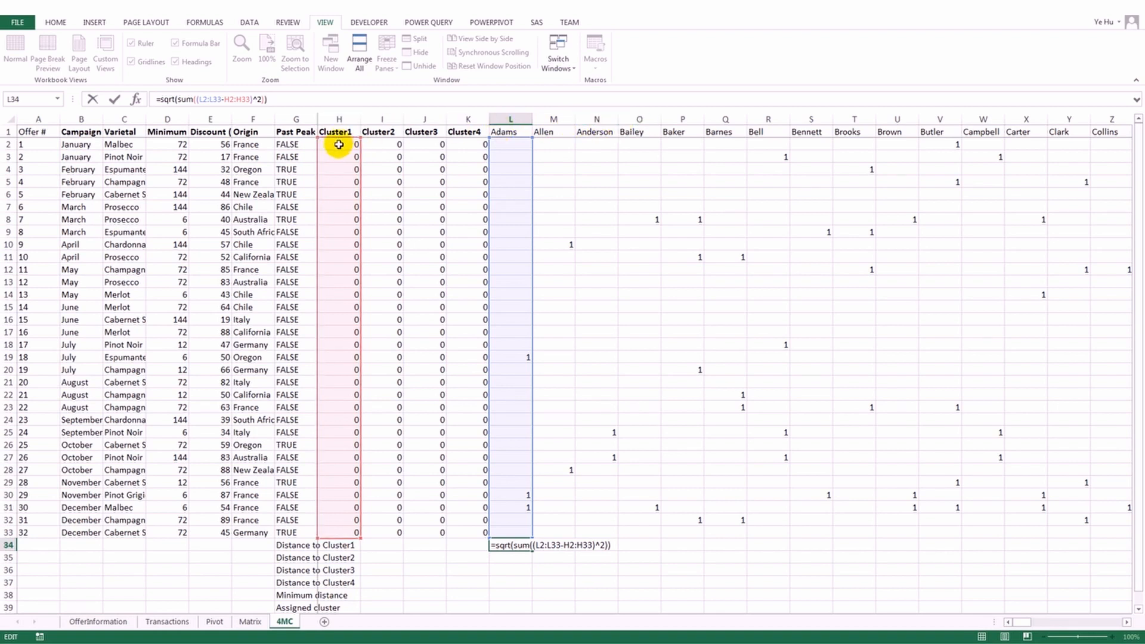
Make the Cluster1 range in the L34 formula fully absolute, as $H$2:$H$33.
left_click(225, 98)
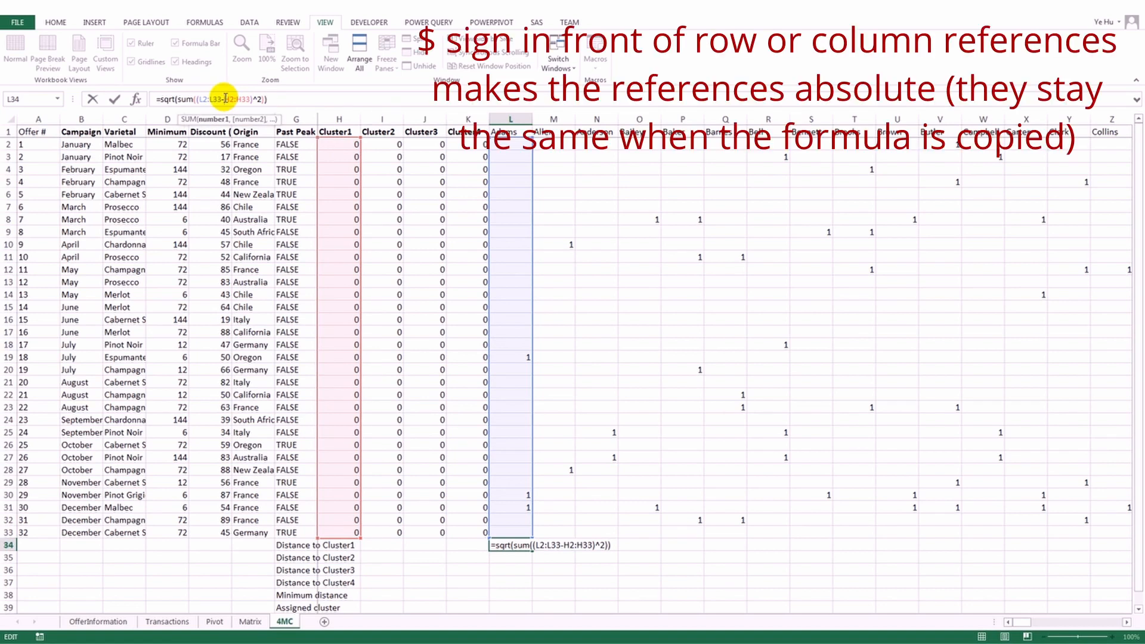
type("$")
key("Right")
type("$H")
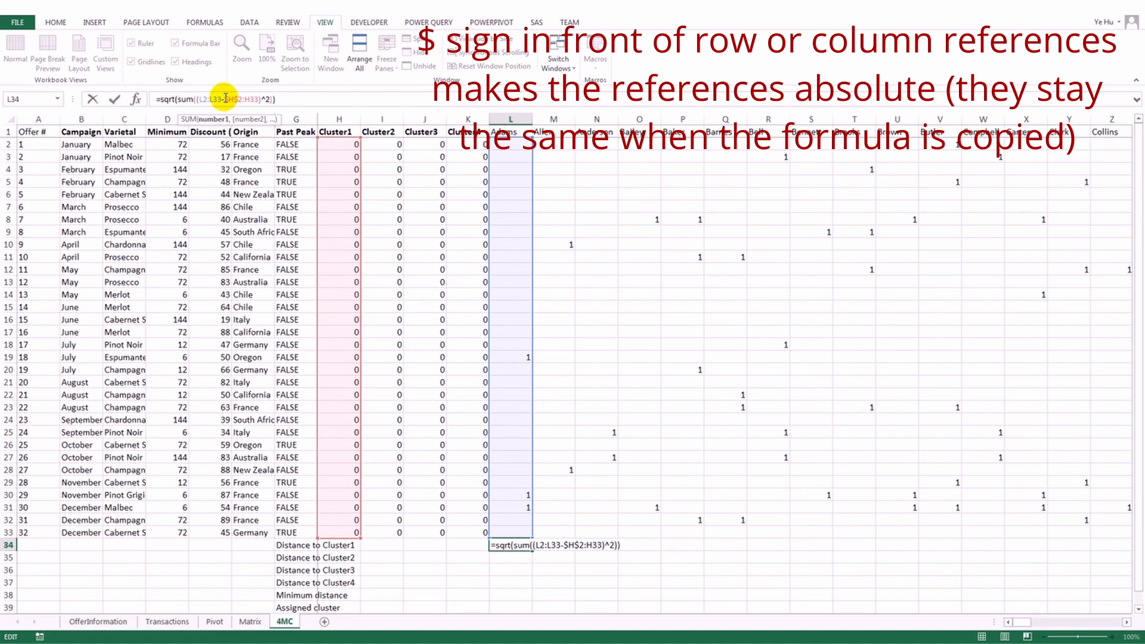
type("$")
key("Right")
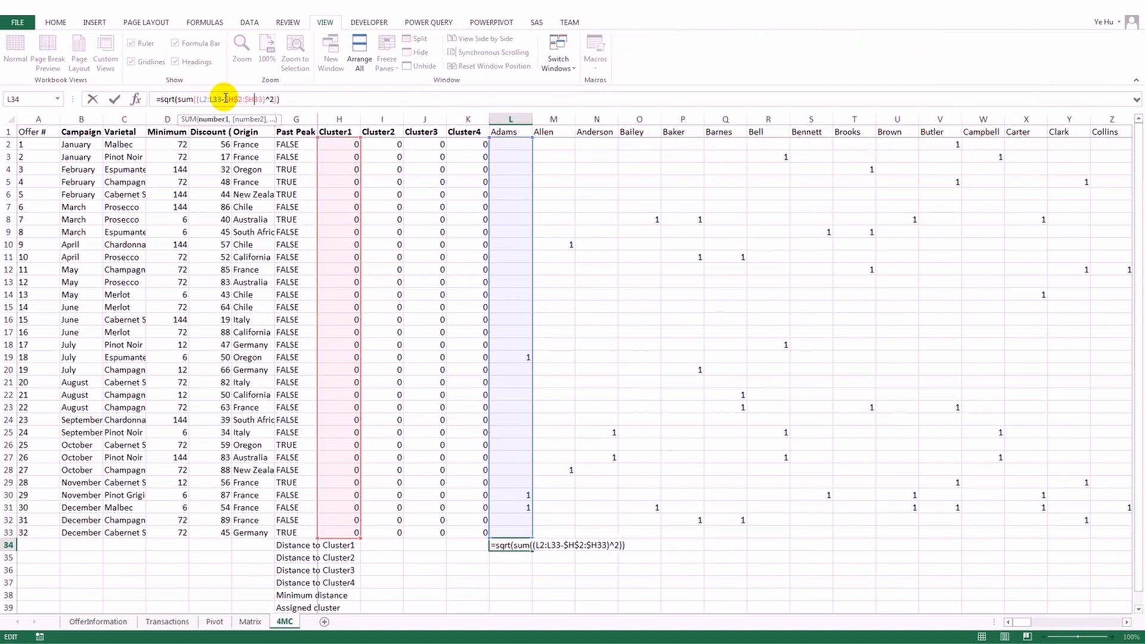
type("$")
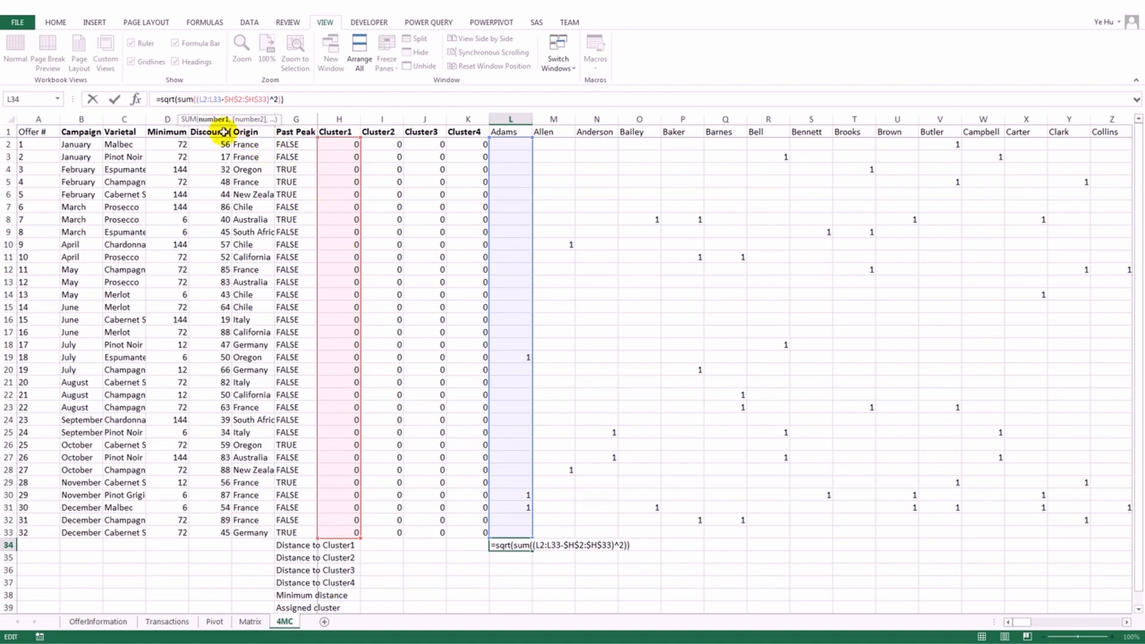
Lock the rows of the customer range as L$2:L$33 in the L34 formula and enter it as an array formula.
type("$H")
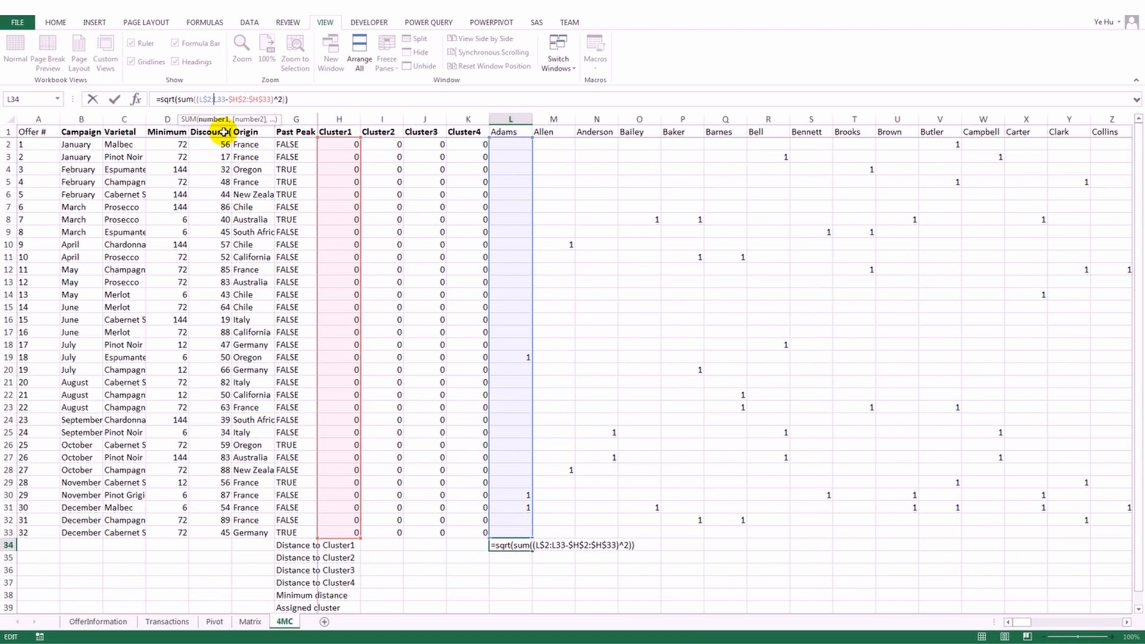
type("$")
left_click(298, 99)
key("ctrl+shift+Return")
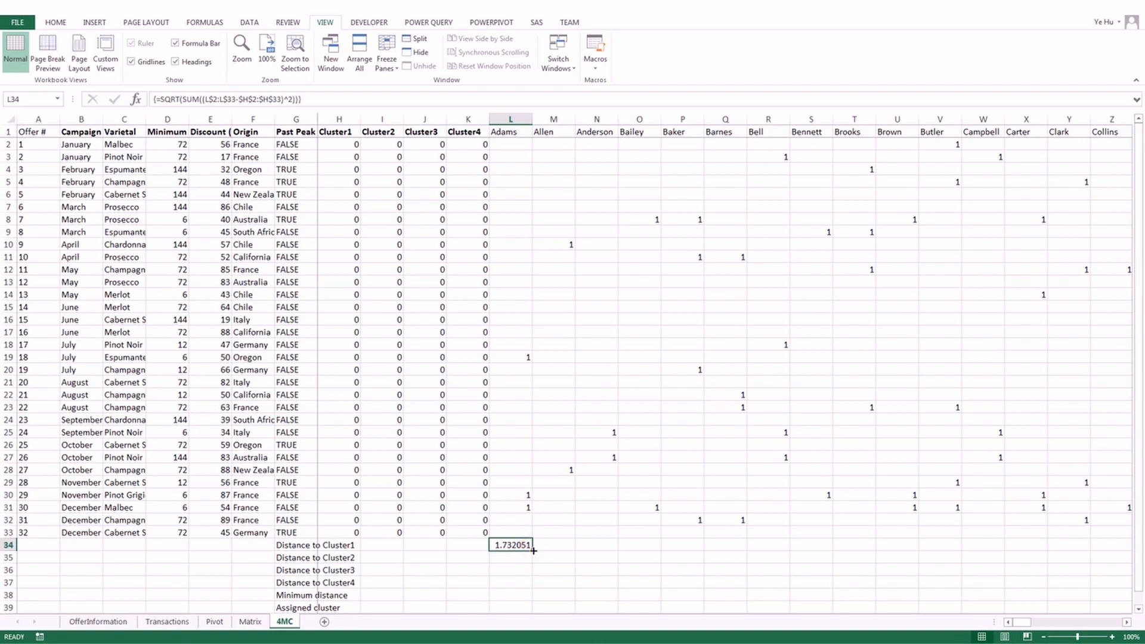
Fill the L34 formula down to L37 and point the L35 array formula at the Cluster2 range $I$2:$I$33.
left_click_drag(531, 550, 508, 587)
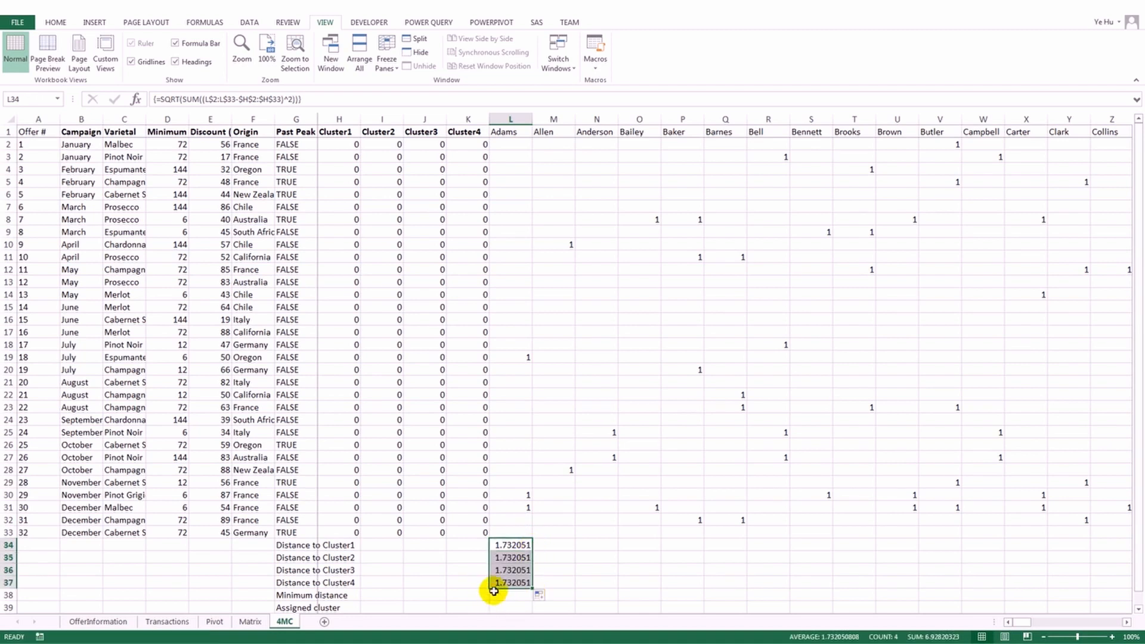
left_click(497, 559)
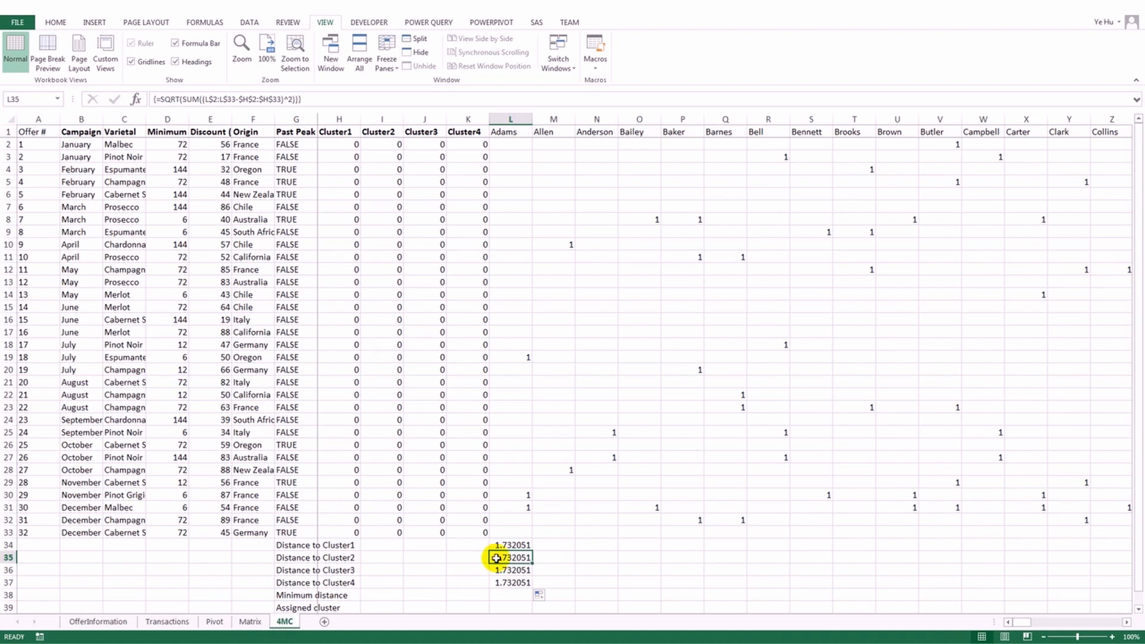
left_click(347, 97)
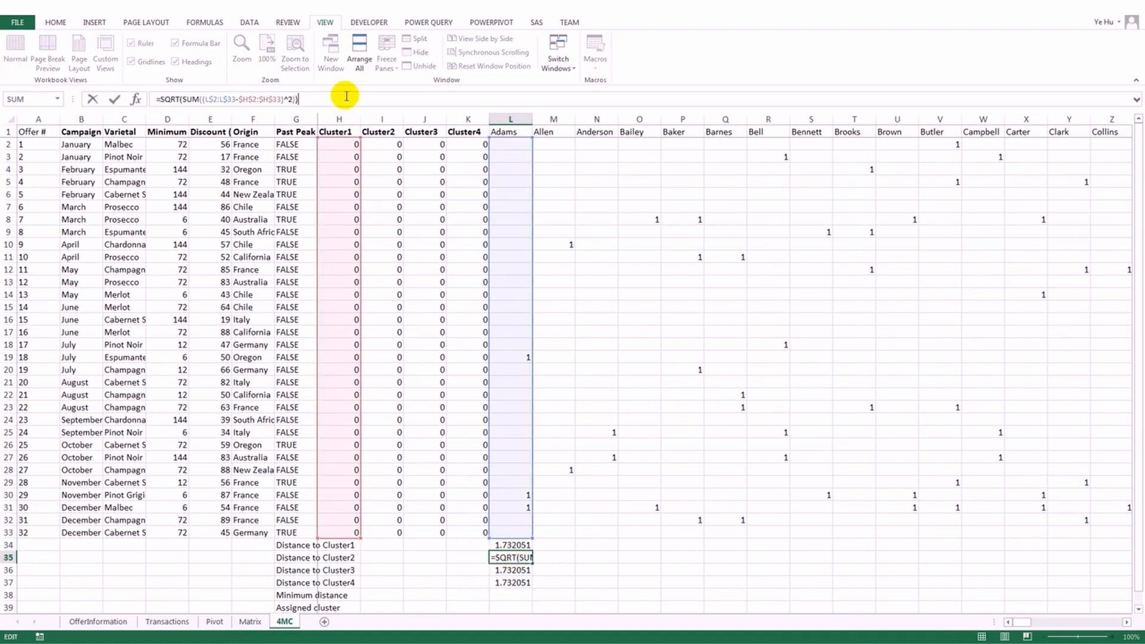
left_click(245, 99)
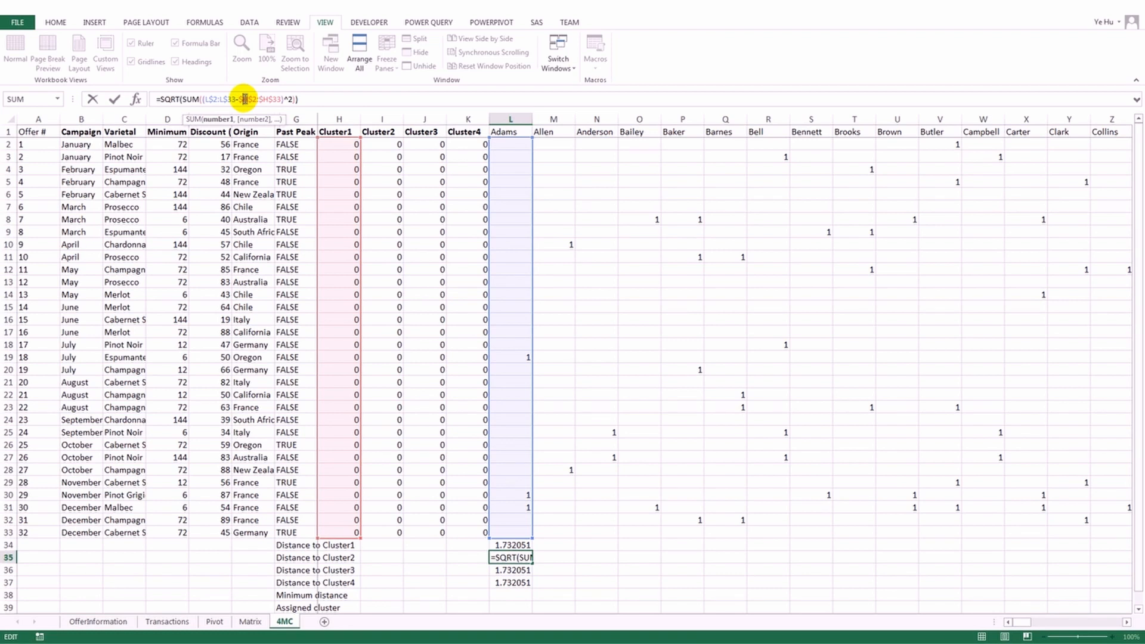
type("i")
left_click_drag(259, 100, 266, 100)
type("i")
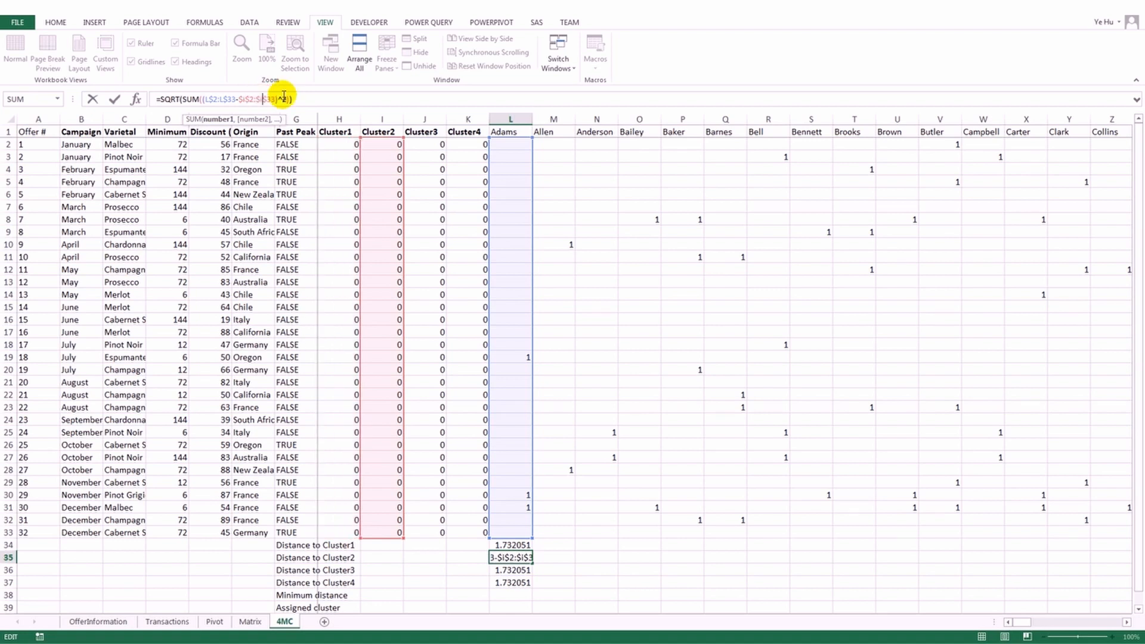
key("ctrl+shift+Return")
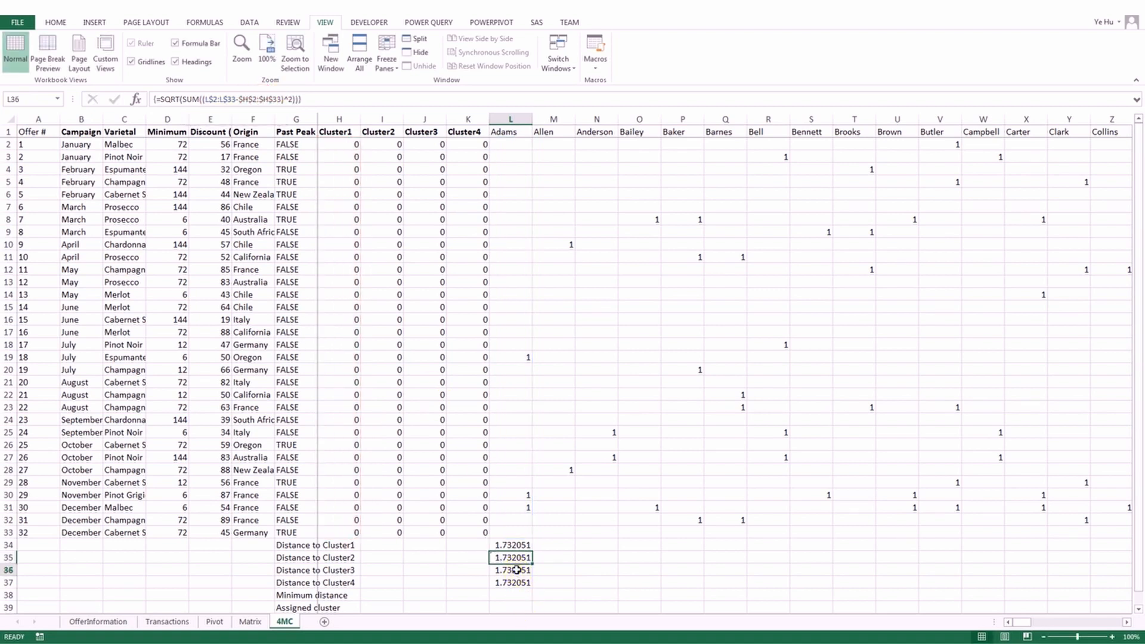
Point the L36 array formula at the Cluster3 range in column J instead of column H.
left_click(516, 570)
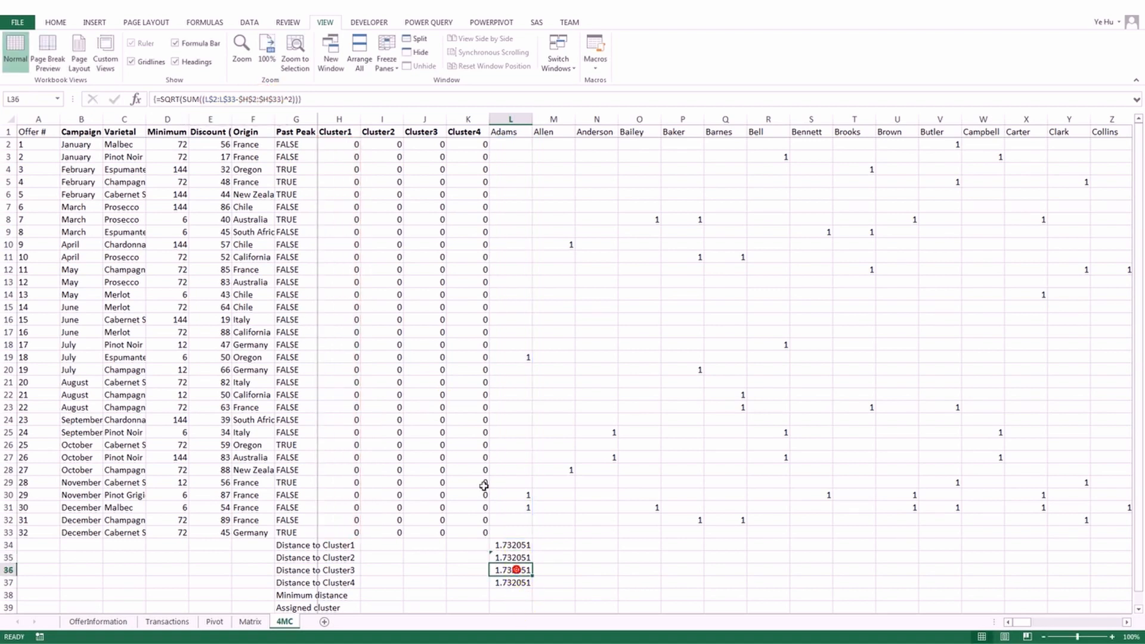
left_click(247, 99)
key("BackSpace")
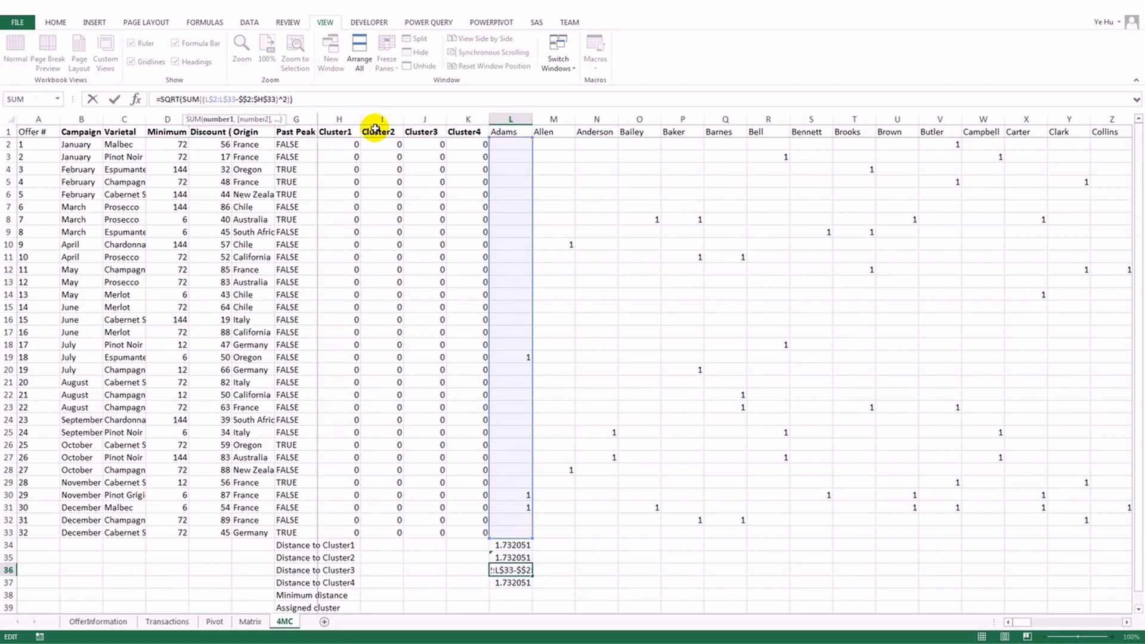
type("J")
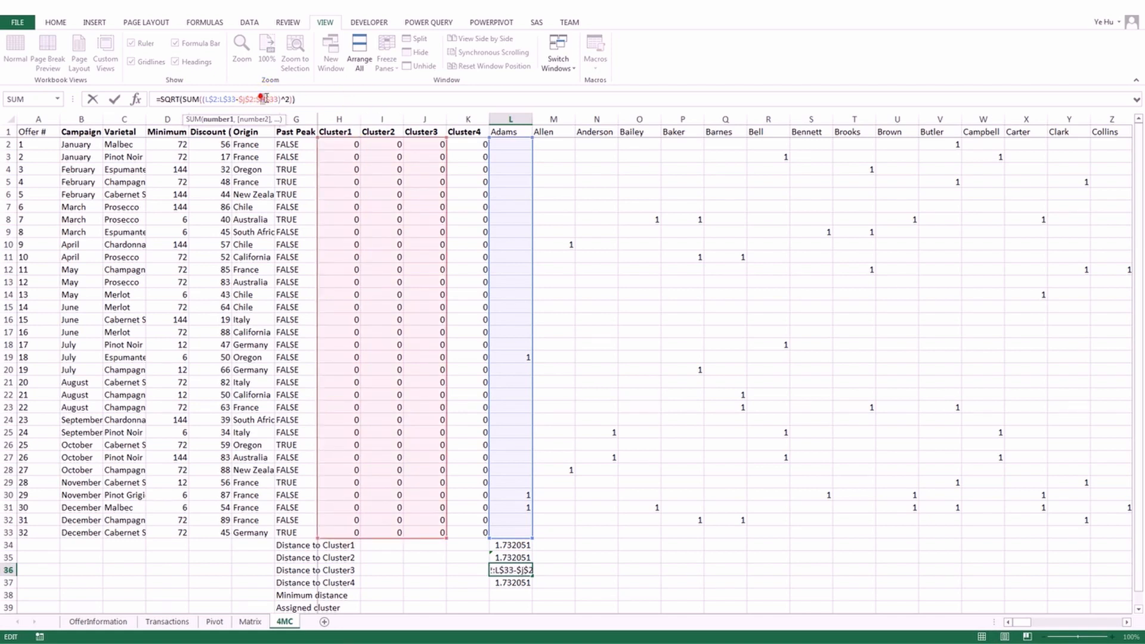
key("ctrl+shift+Return")
Point the L37 array formula at the Cluster4 range $K$2:$K$33.
left_click(499, 582)
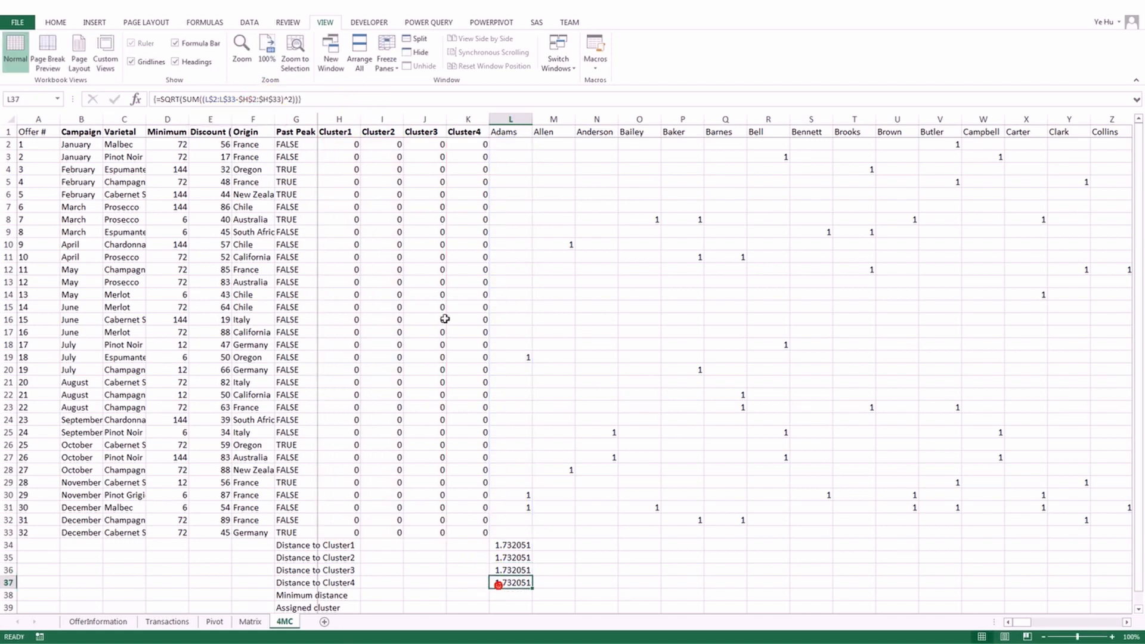
left_click(242, 99)
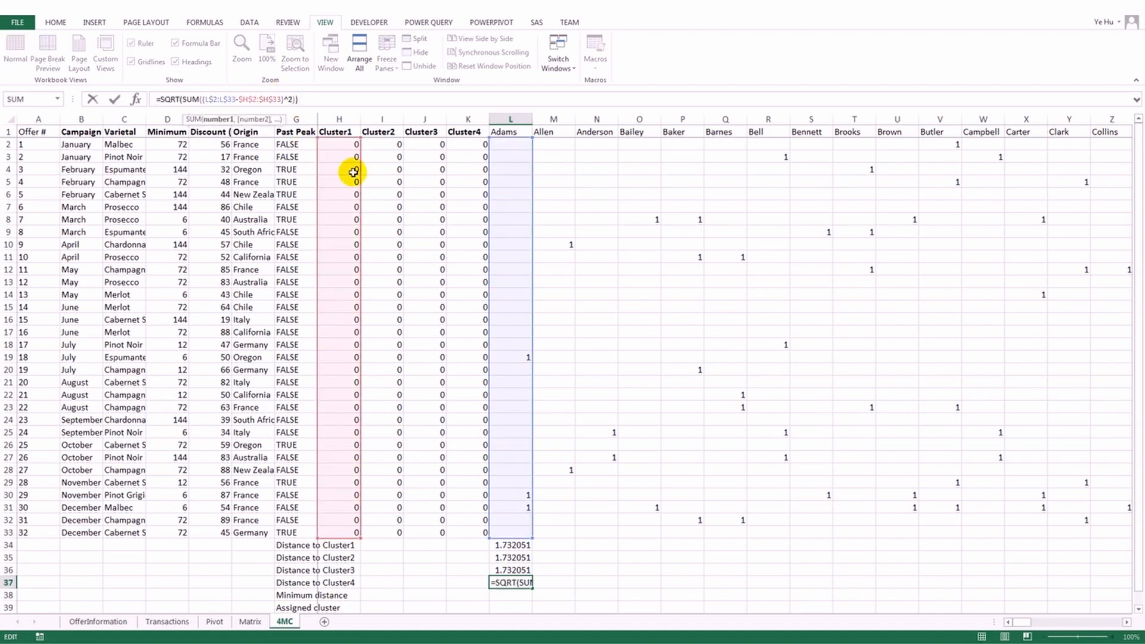
type("k")
key("Delete")
key("Right")
key("Right")
key("Right")
key("Right")
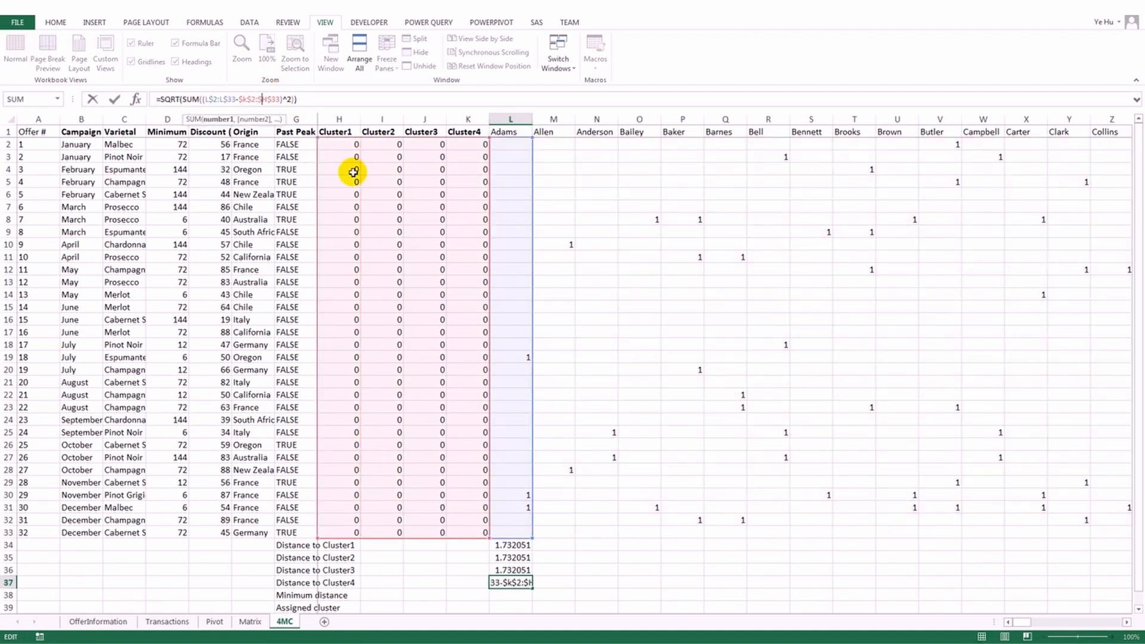
type("k")
key("Delete")
key("ctrl+shift+Return")
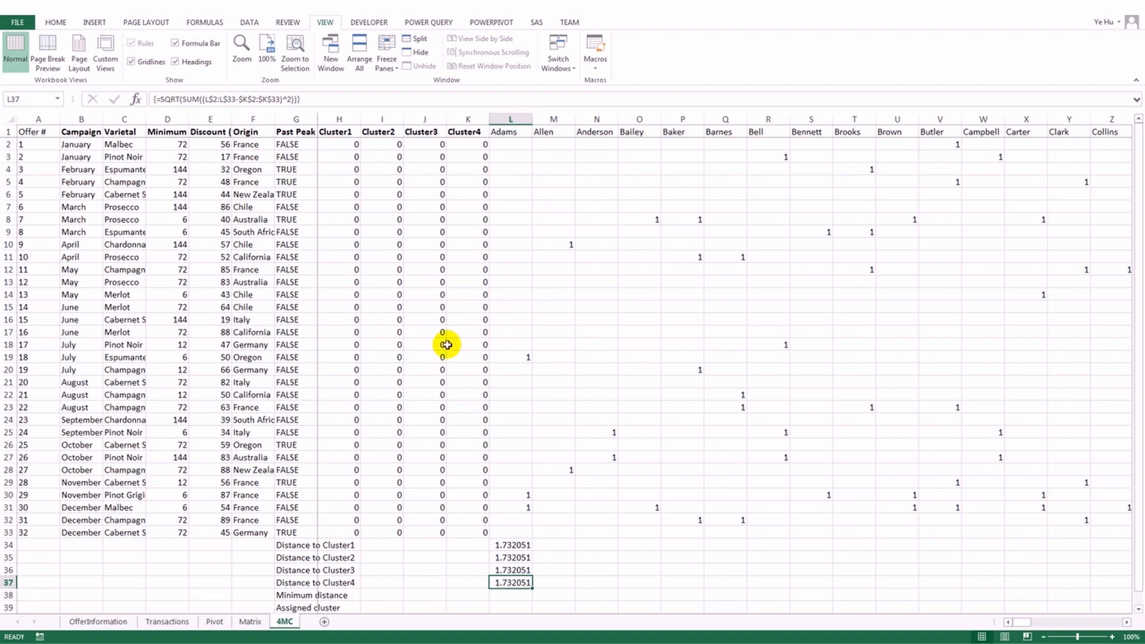
Enter a MIN formula in L38 over the four cluster distances L34:L37.
scroll(507, 591, "down", 1)
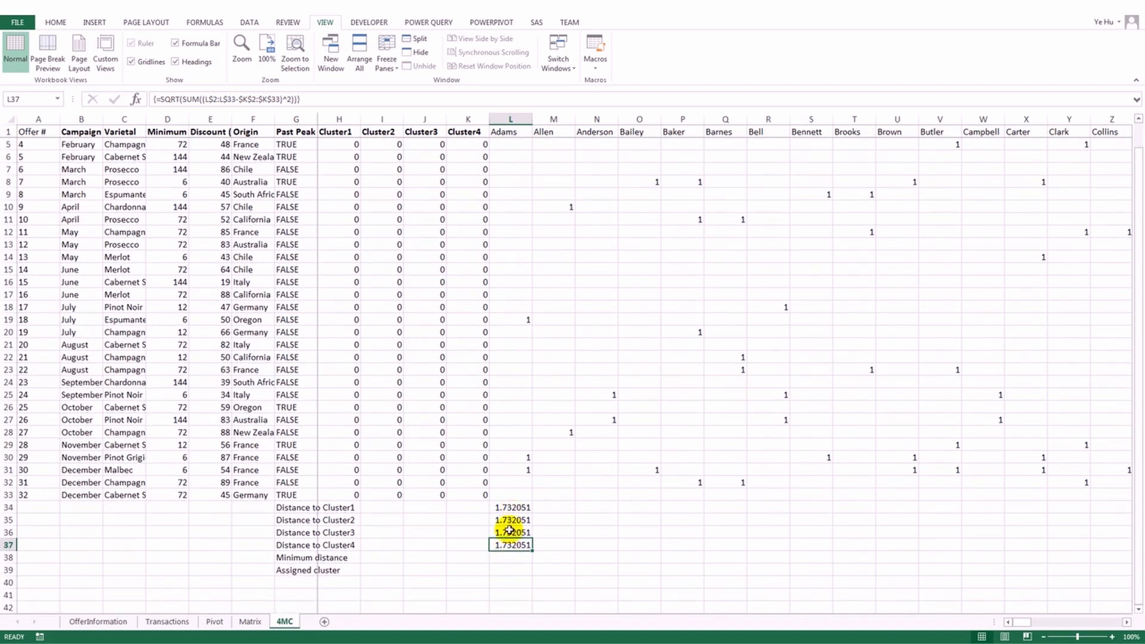
left_click(506, 559)
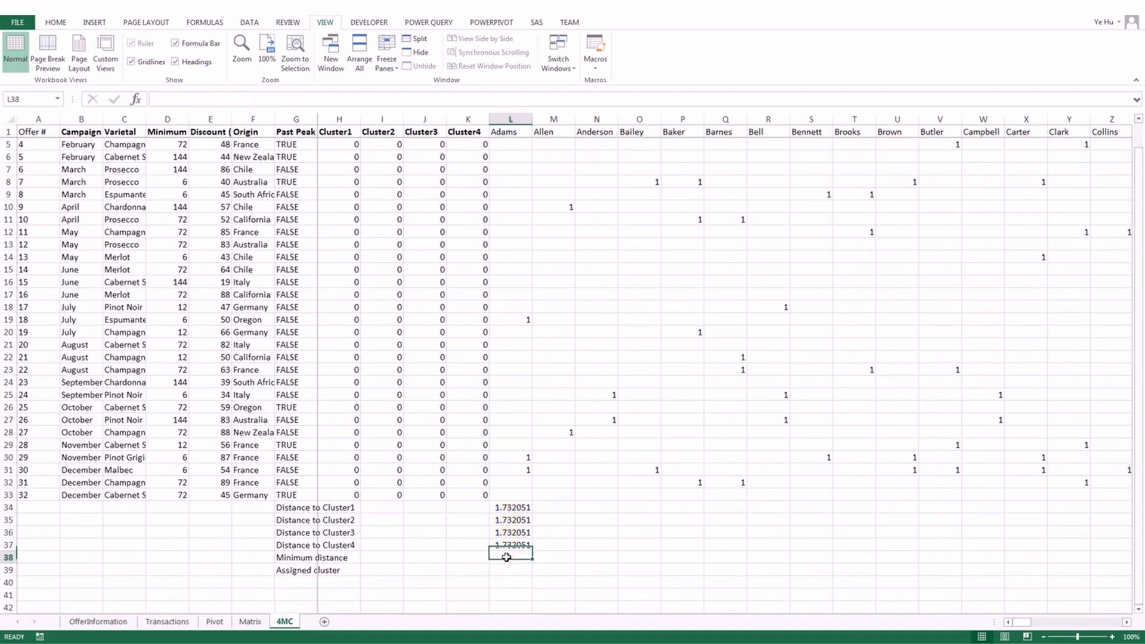
type("=min(")
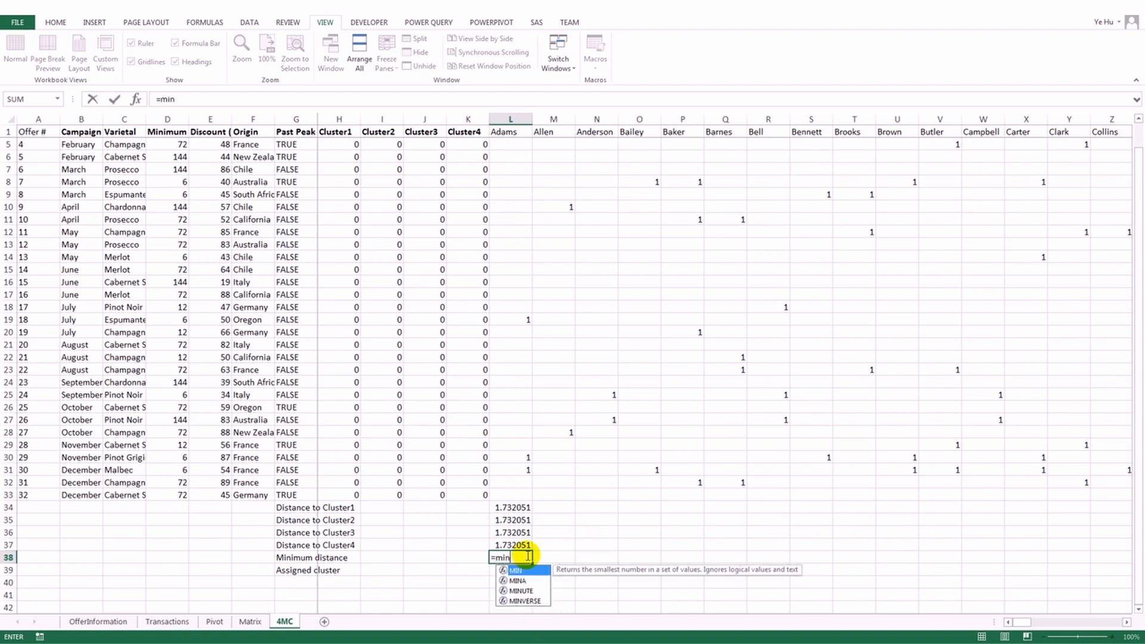
key("Up")
key("shift+Up")
key("shift+Up")
key("shift+Up")
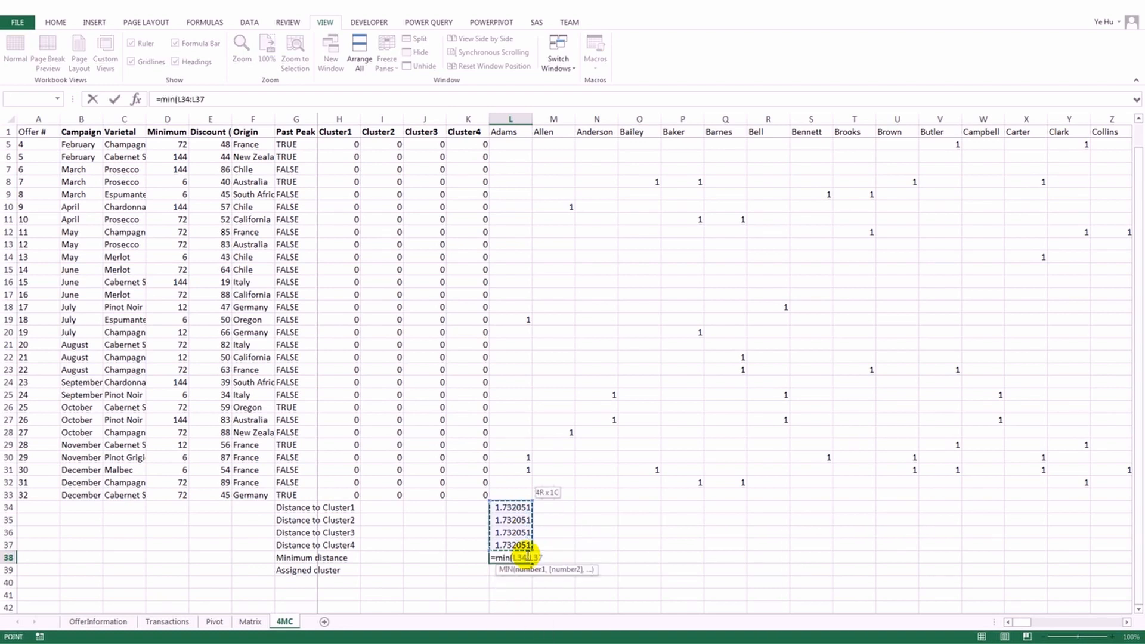
key("Return")
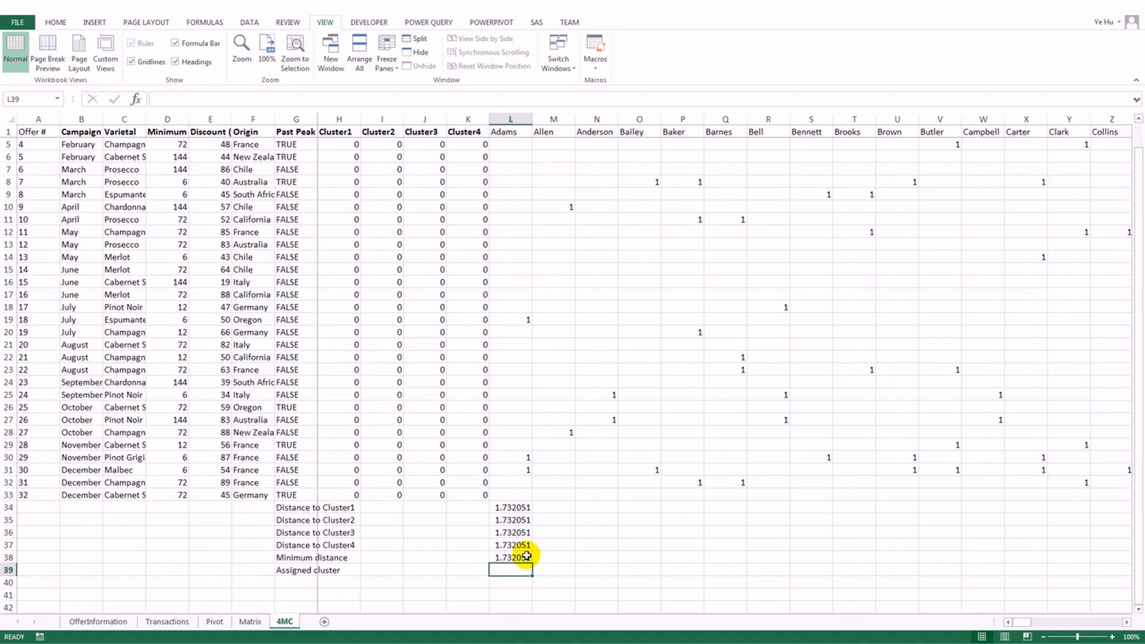
Enter =match(L38,L34:L37,0) in L39 to find the assigned cluster by exact match.
type("=")
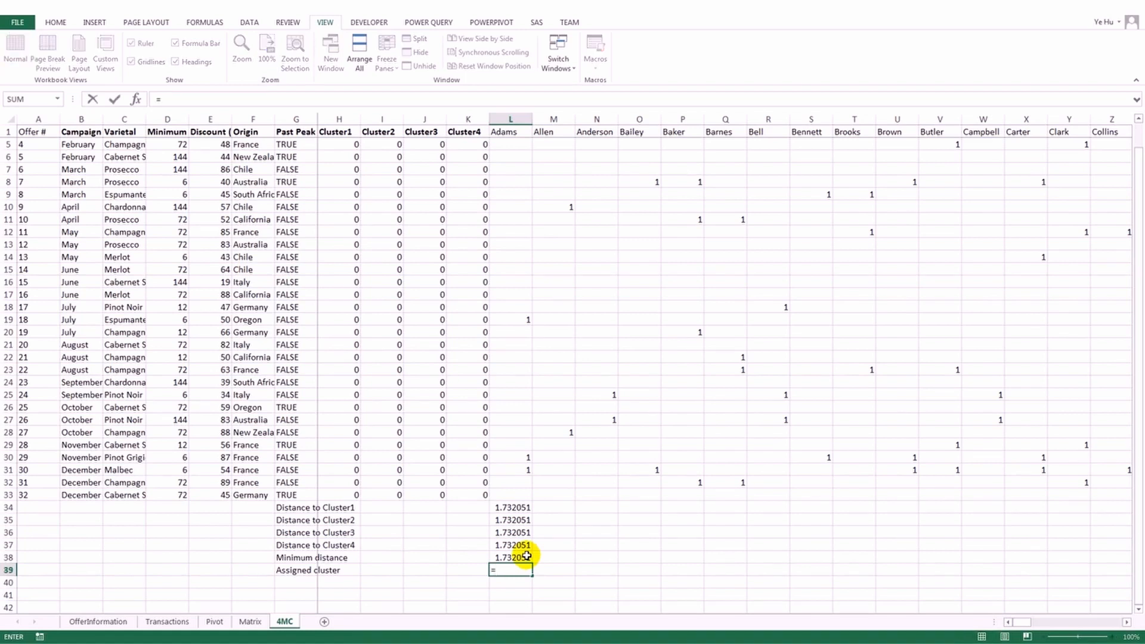
type("match")
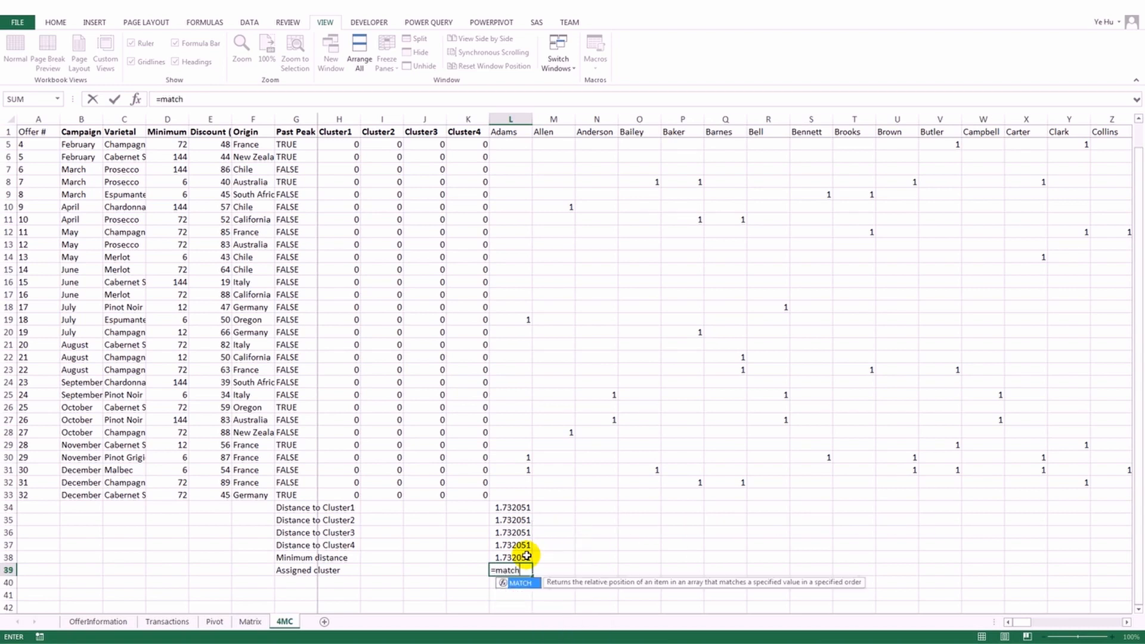
type("(")
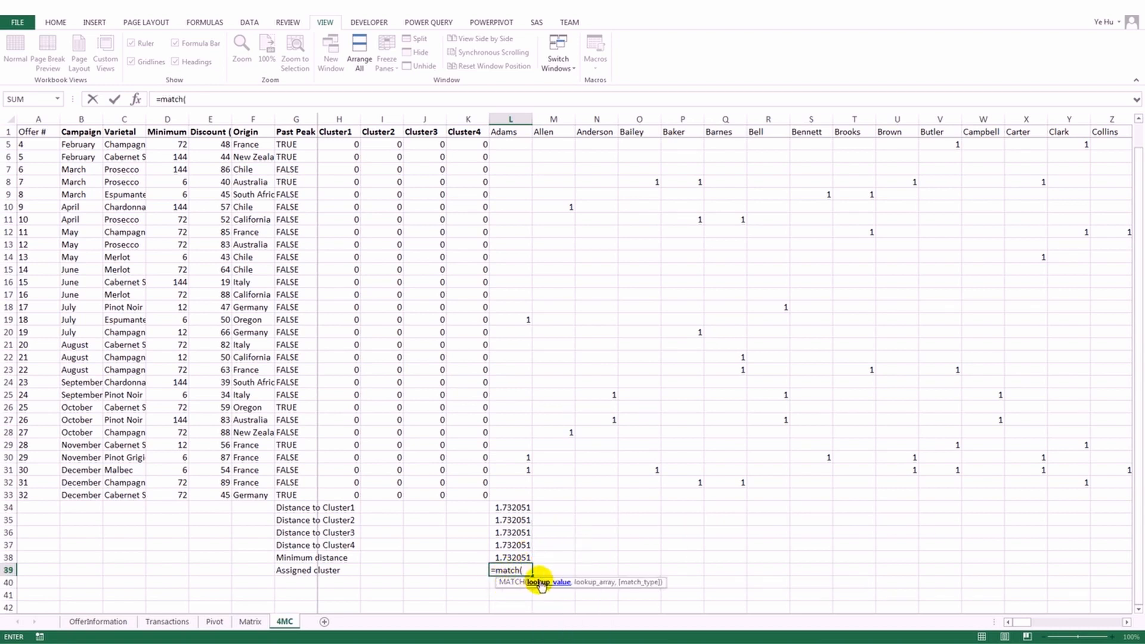
left_click(516, 557)
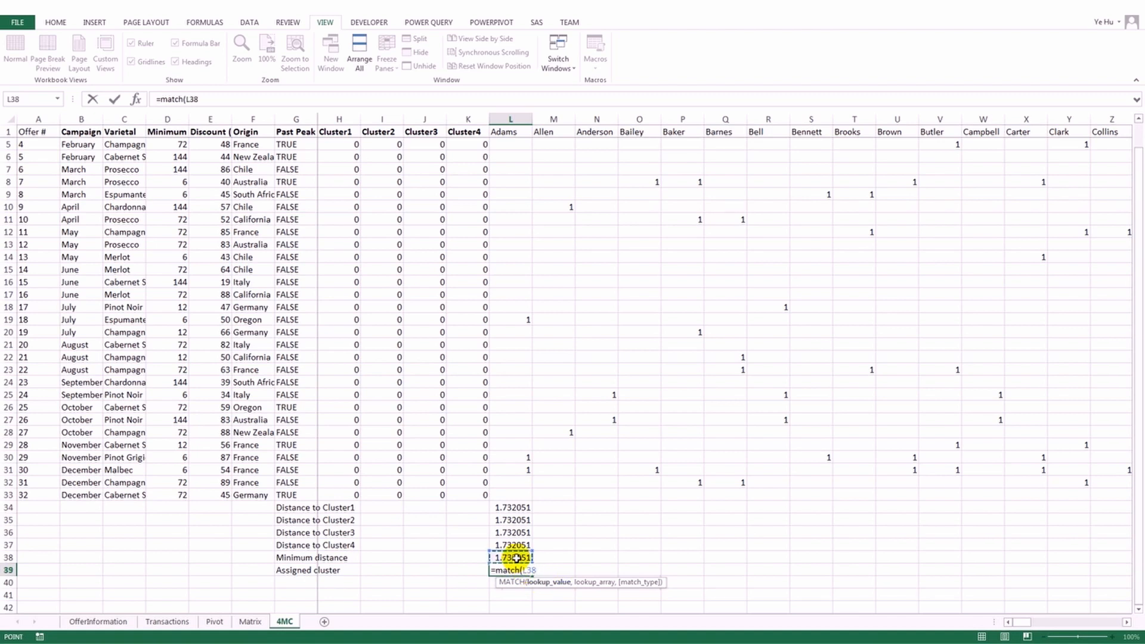
type(",")
left_click_drag(513, 545, 511, 507)
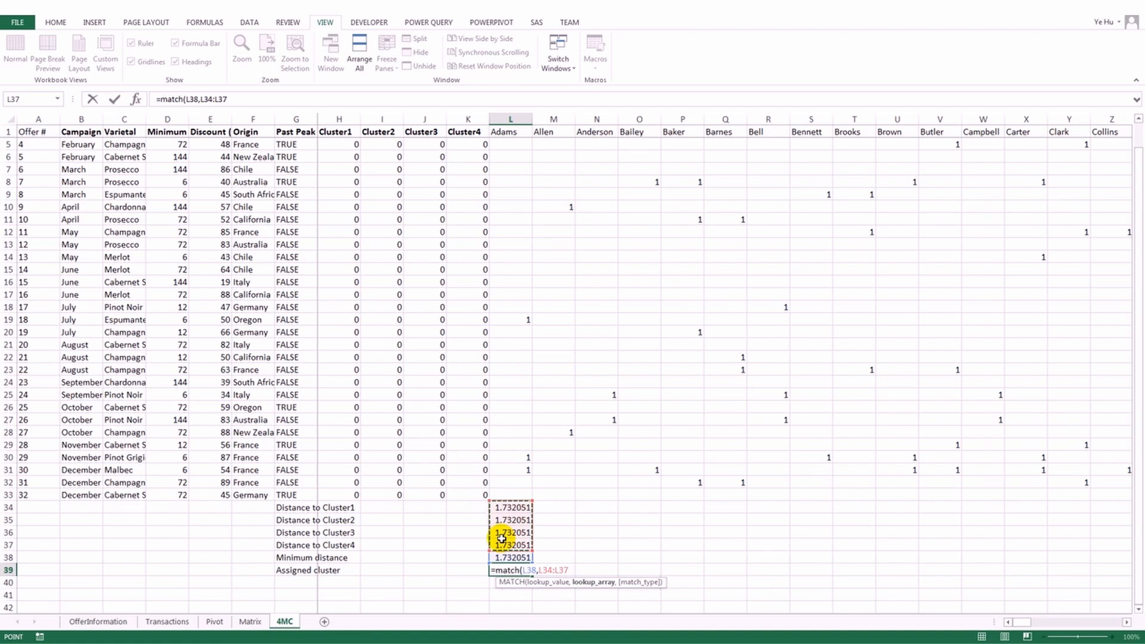
type(",")
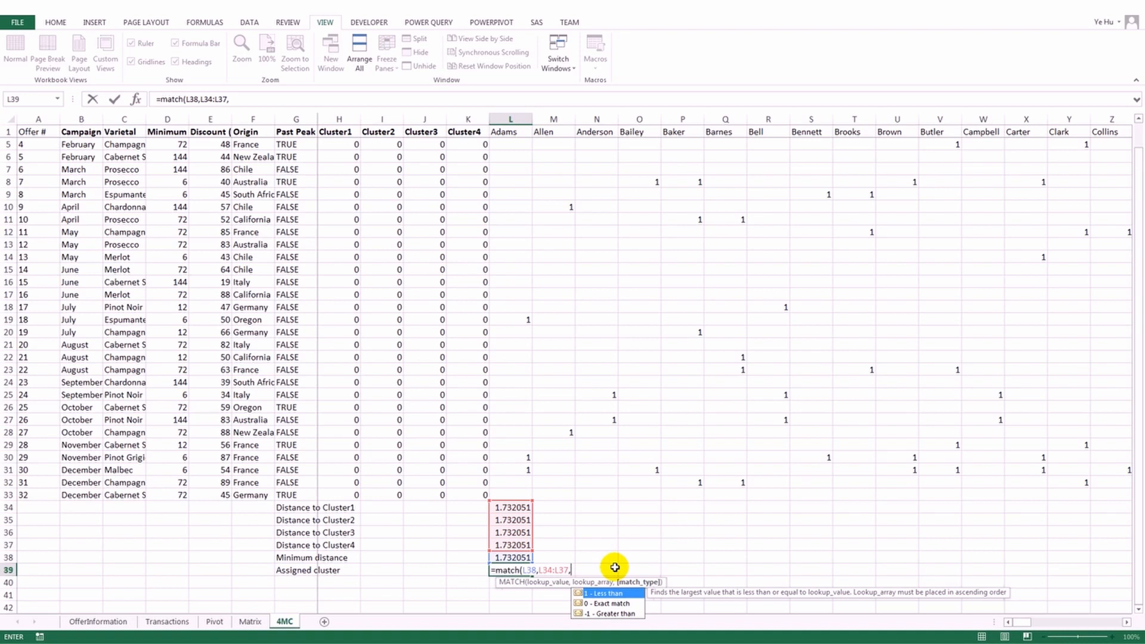
type("0)")
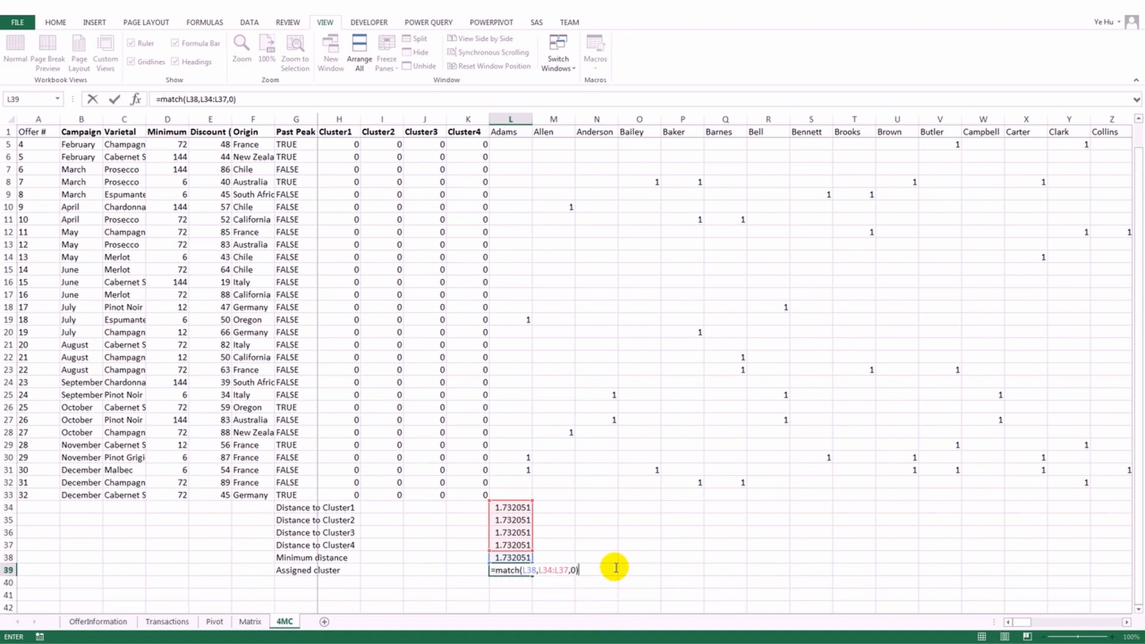
key("Return")
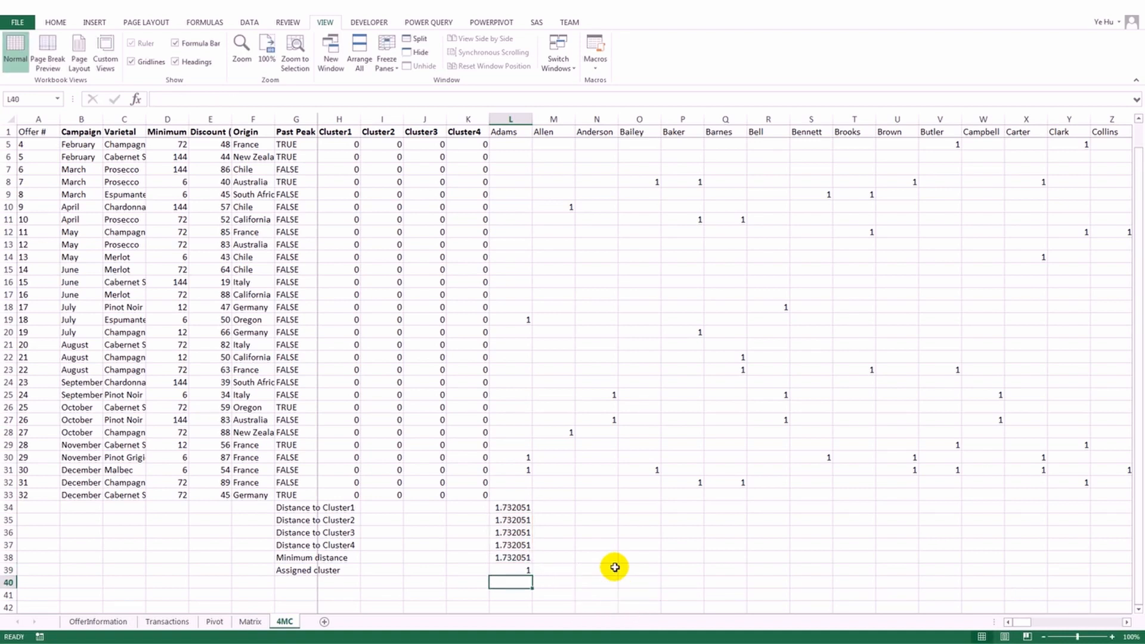
Fill the formulas in L34:L39 across all customer columns through column DG.
left_click(513, 570)
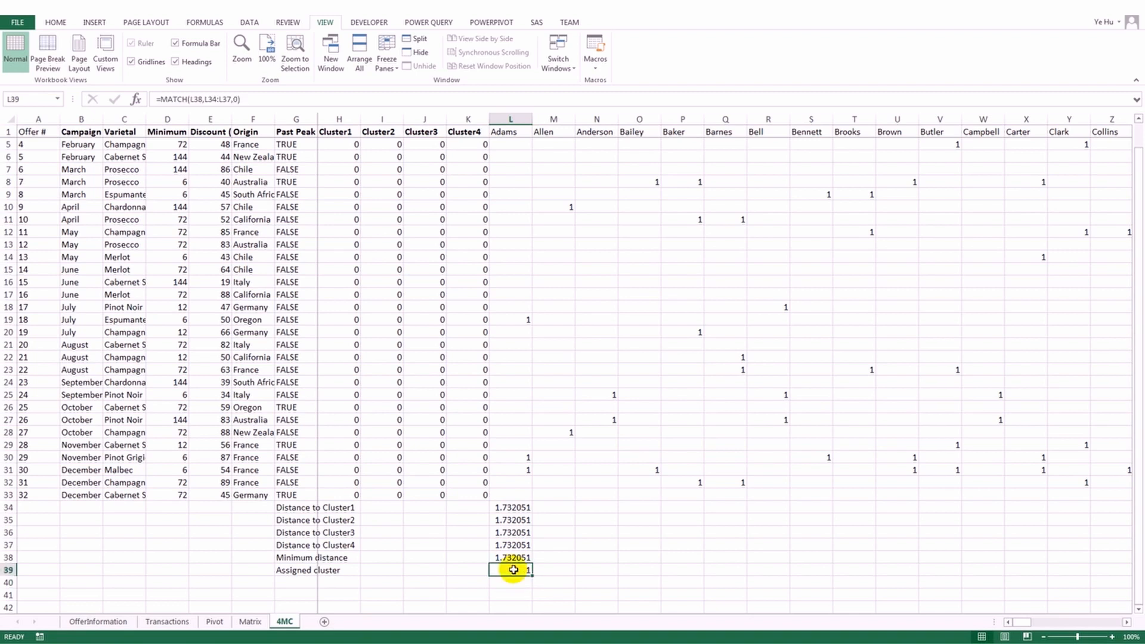
left_click_drag(514, 508, 514, 570)
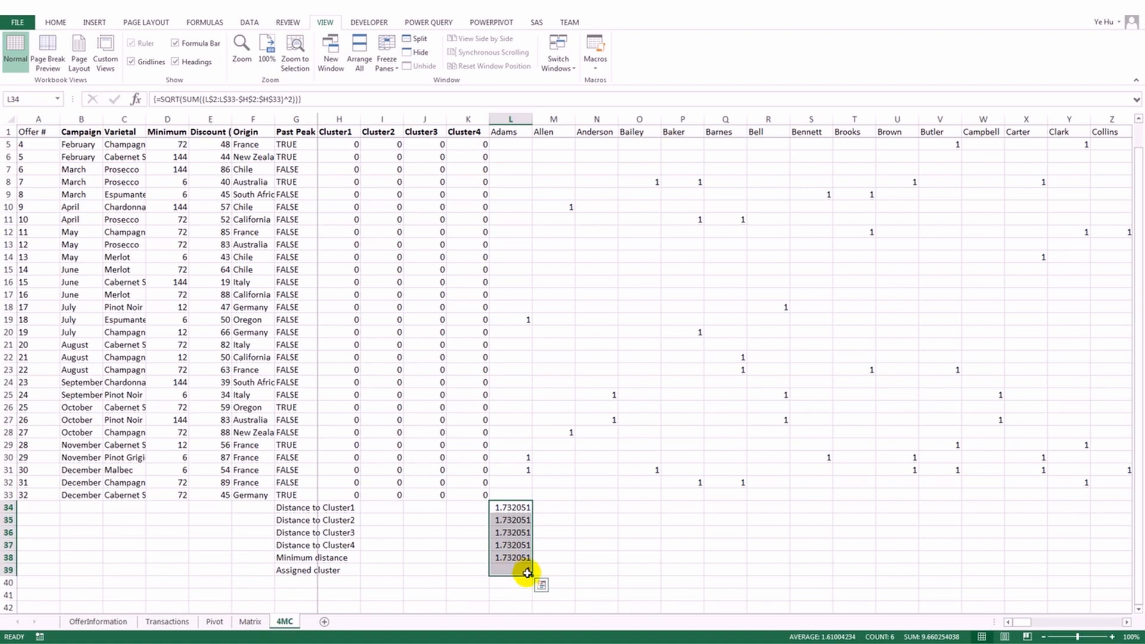
left_click_drag(533, 577, 1041, 553)
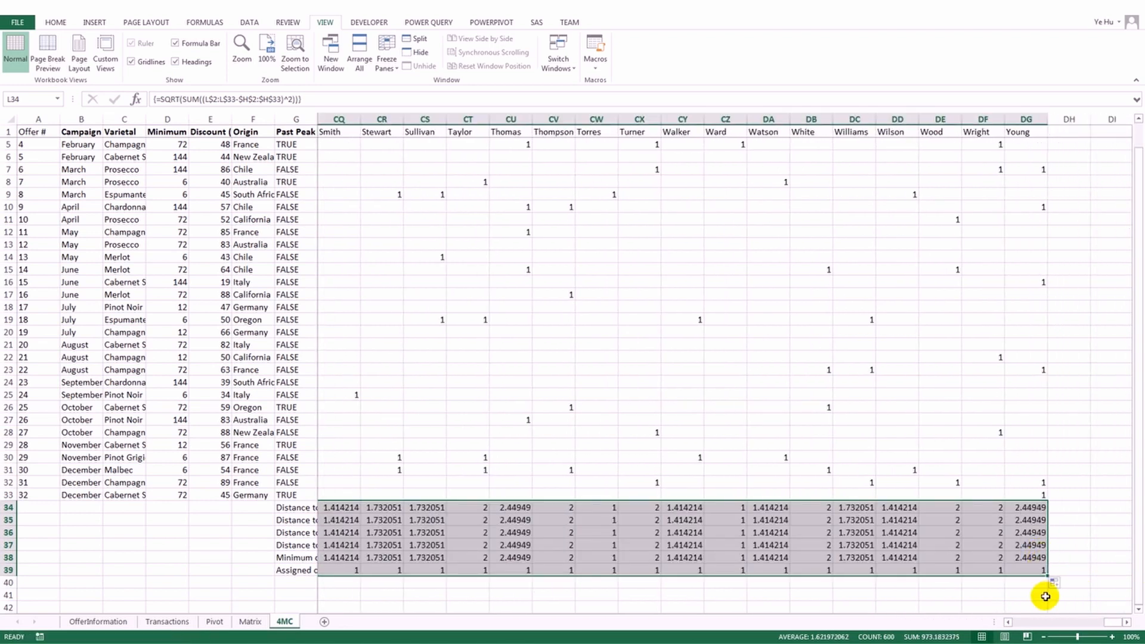
Label cell G41 "Total distance" below the assigned cluster row.
left_click_drag(1113, 623, 1013, 622)
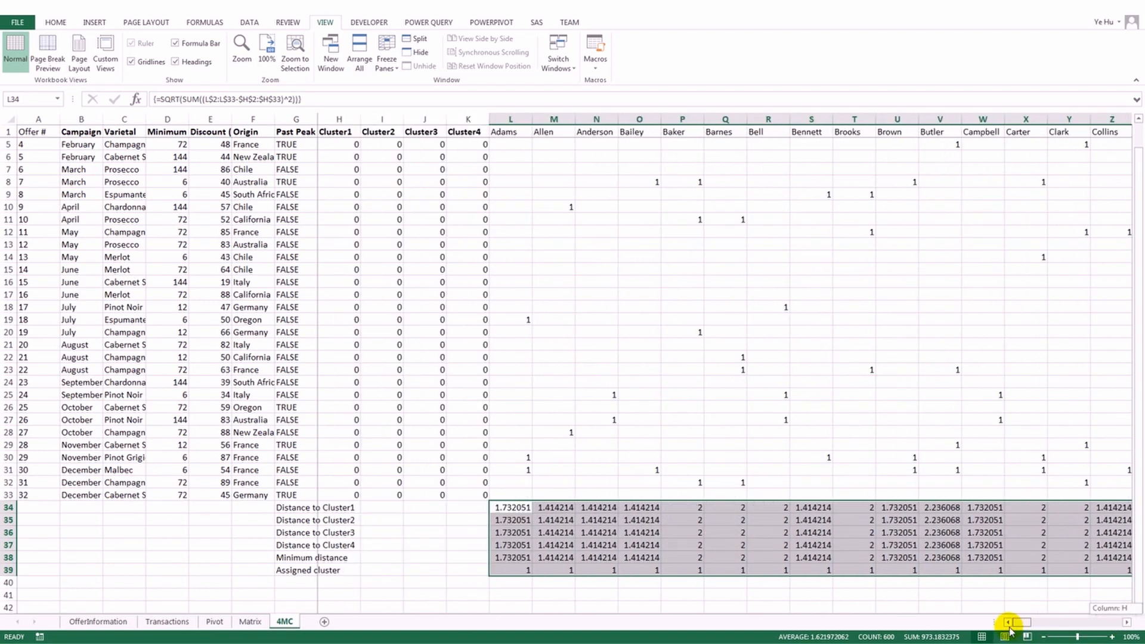
left_click(300, 599)
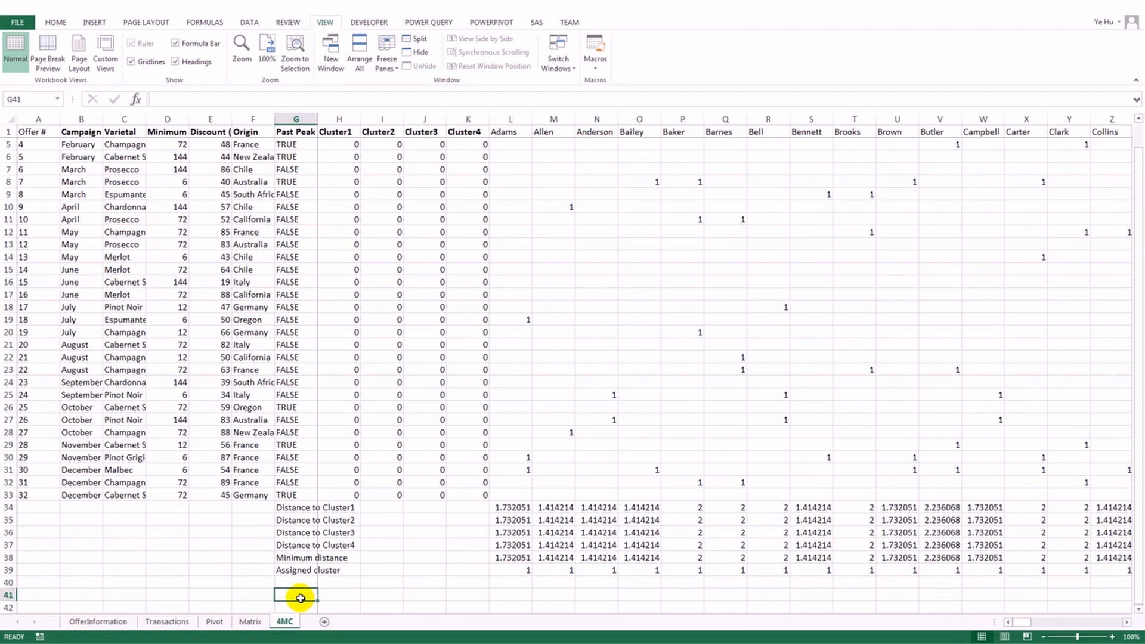
type("Total distance")
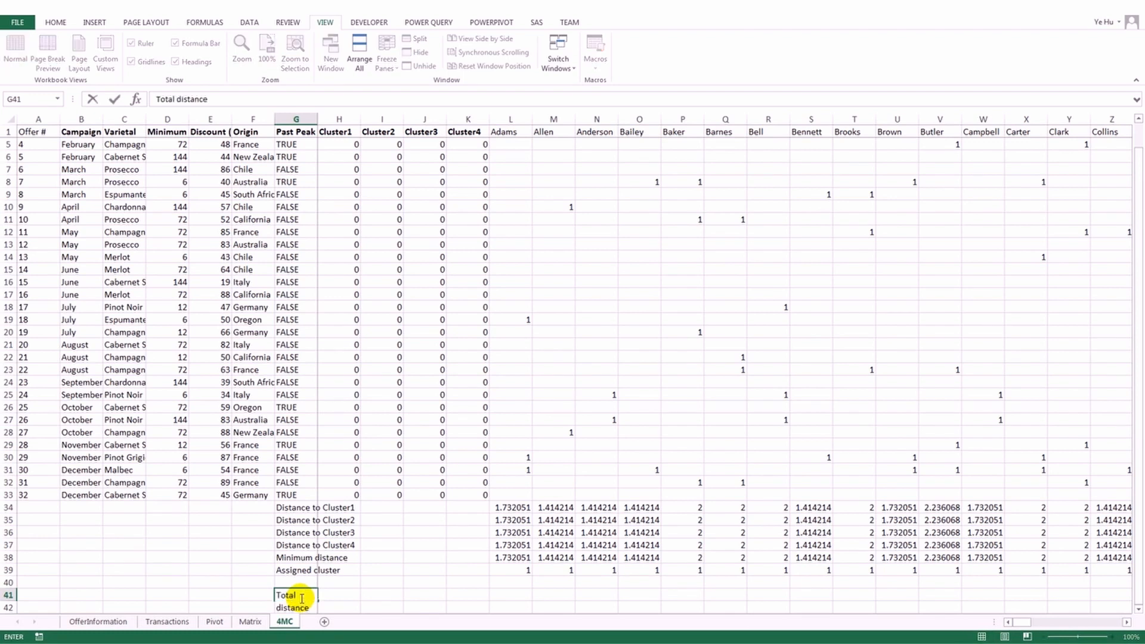
left_click(300, 598)
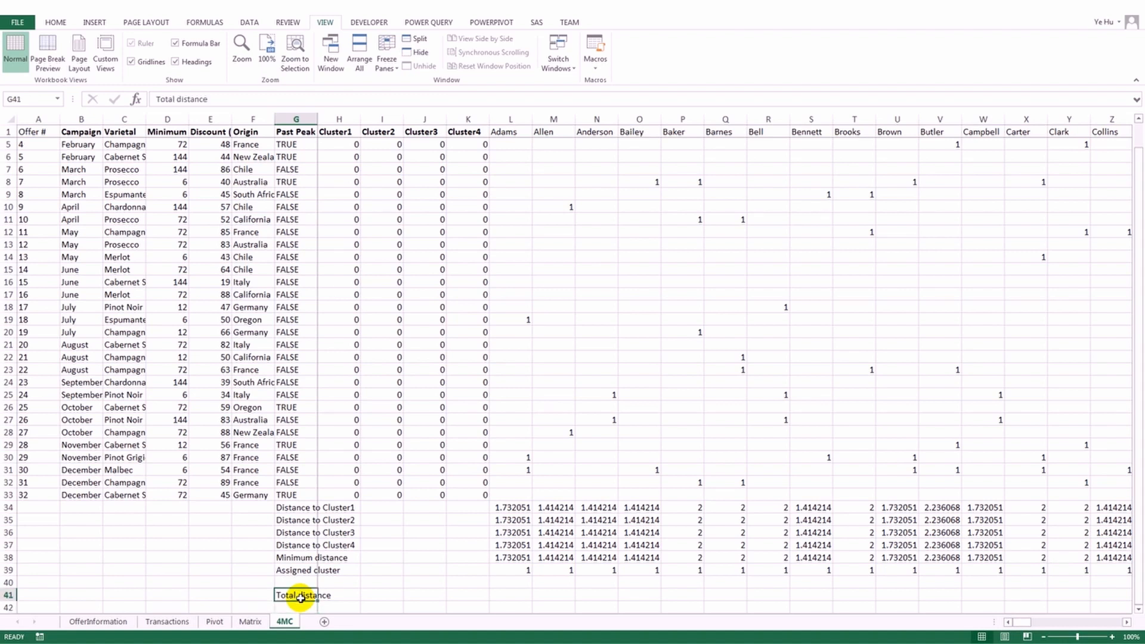
Enter =SUM(L38:DG38) in L41 to total the minimum distances of all customers.
key("Right")
key("Right")
key("Right")
key("Right")
key("Right")
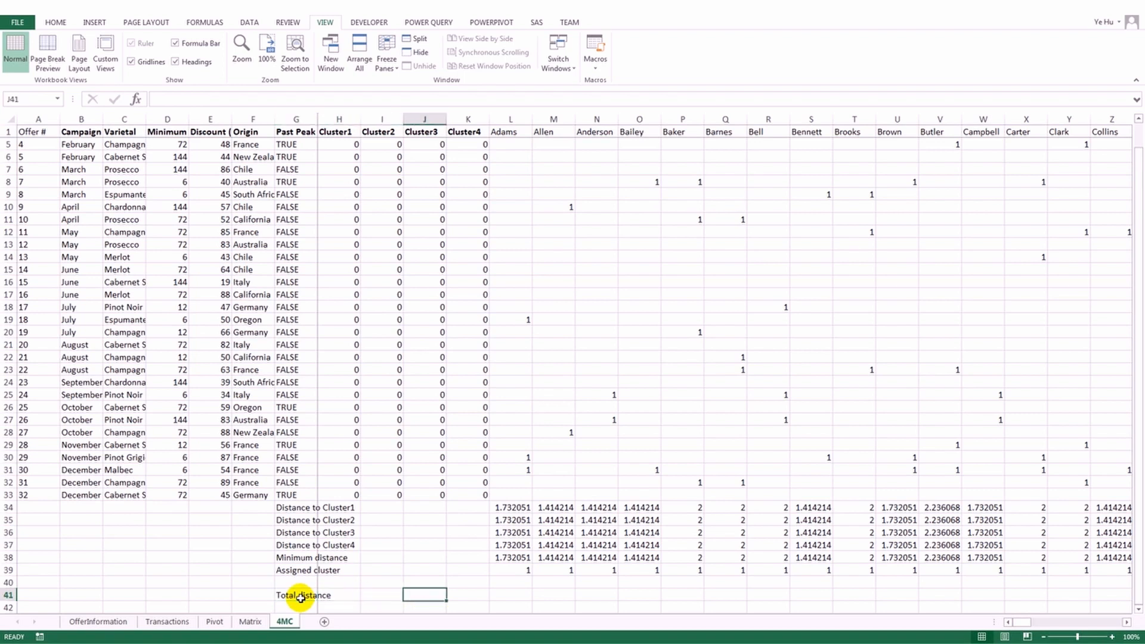
type("=sum(")
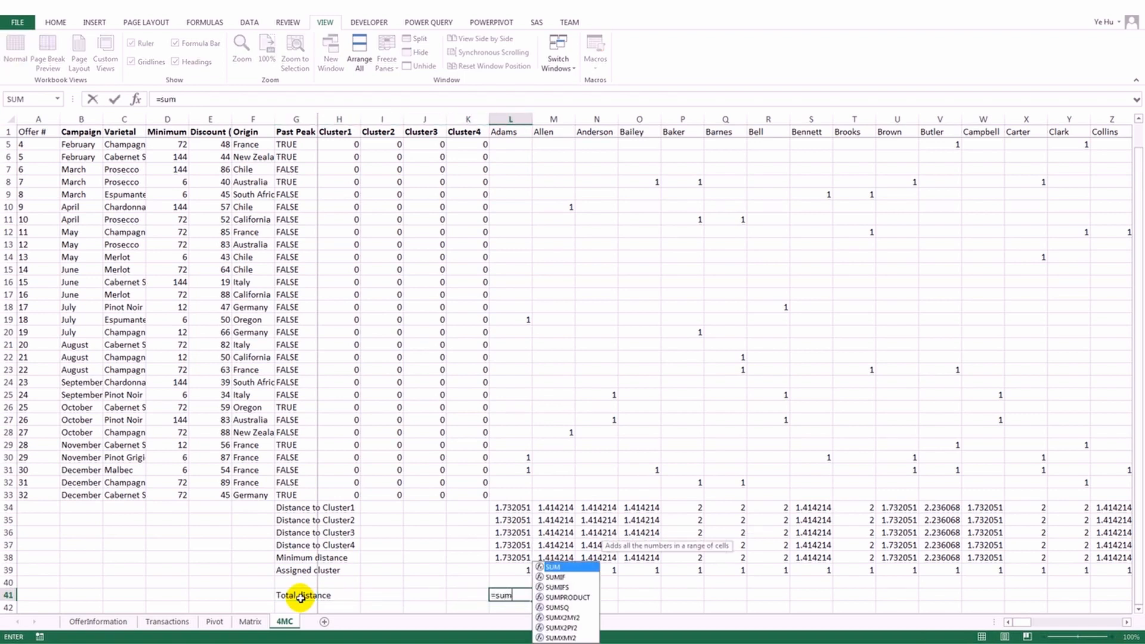
left_click(520, 559)
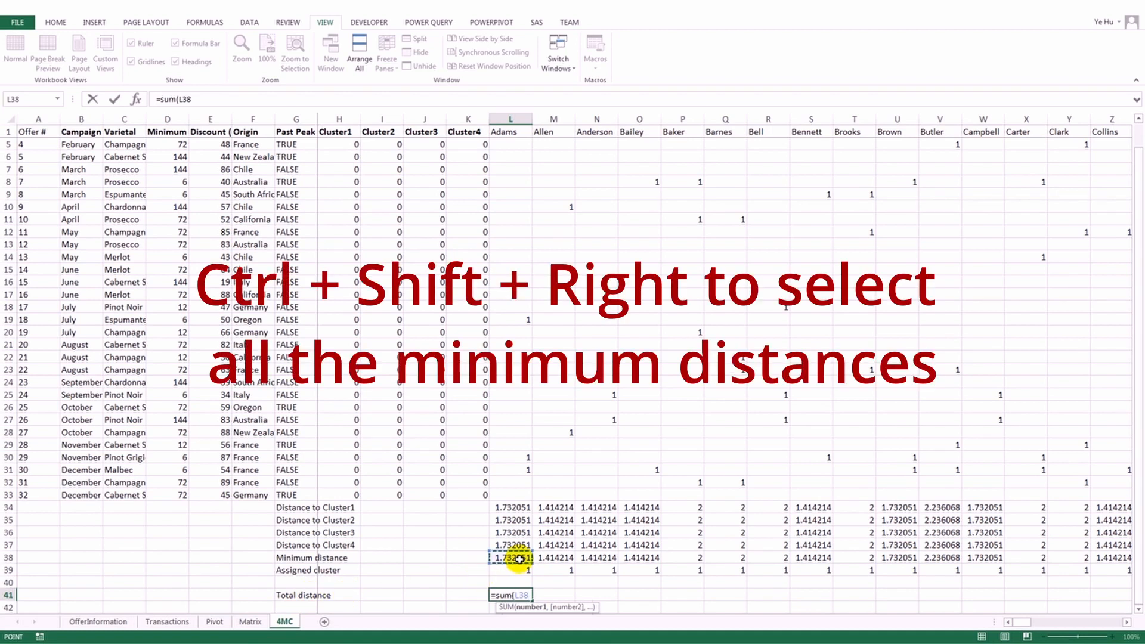
key("ctrl+shift+Right")
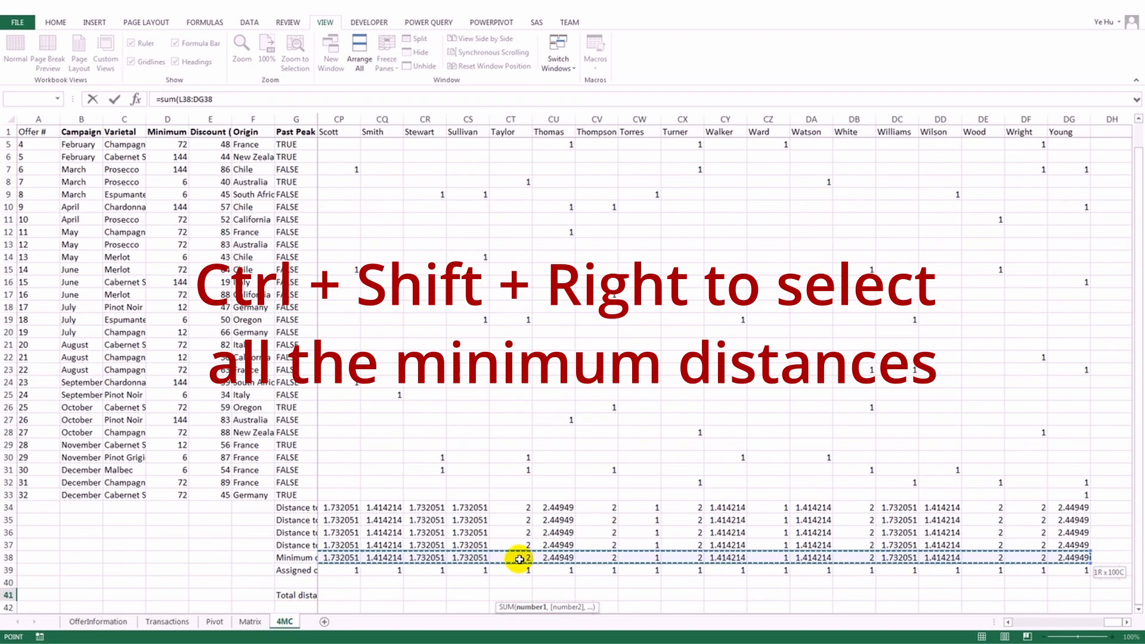
key("Return")
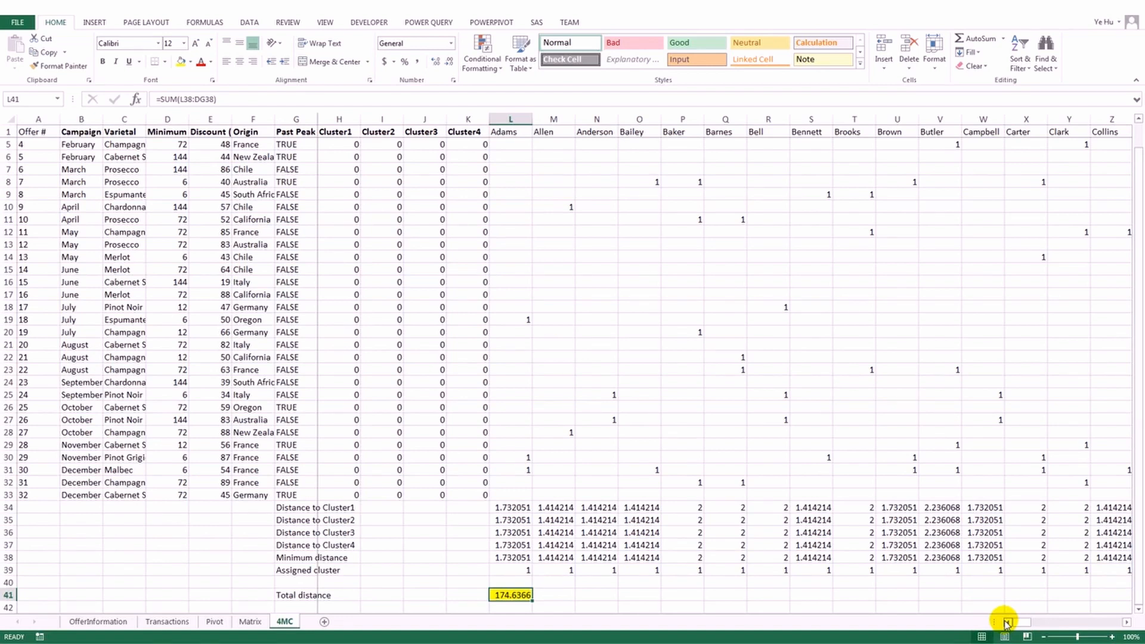
Open Solver and set the objective to minimise the total distance in $L$41.
left_click(248, 23)
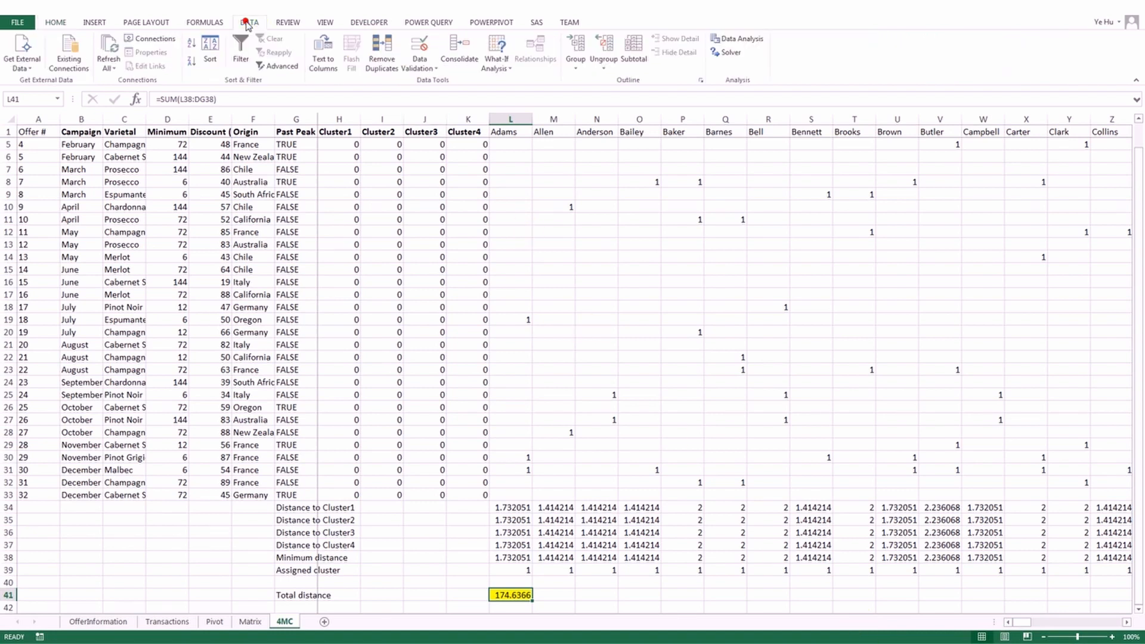
left_click(729, 54)
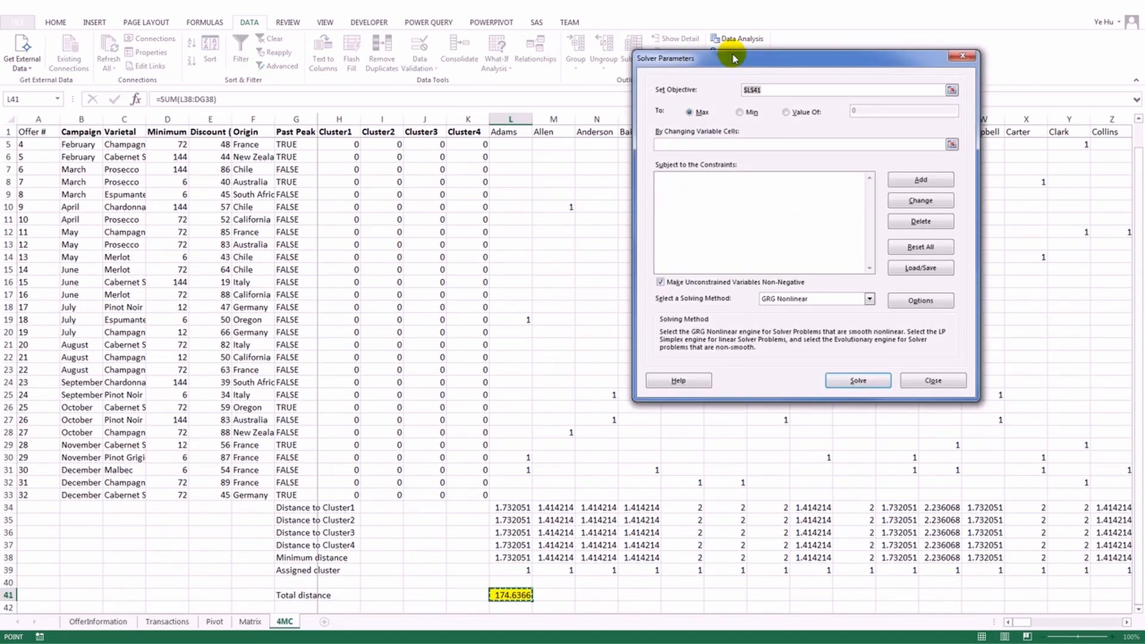
left_click(759, 89)
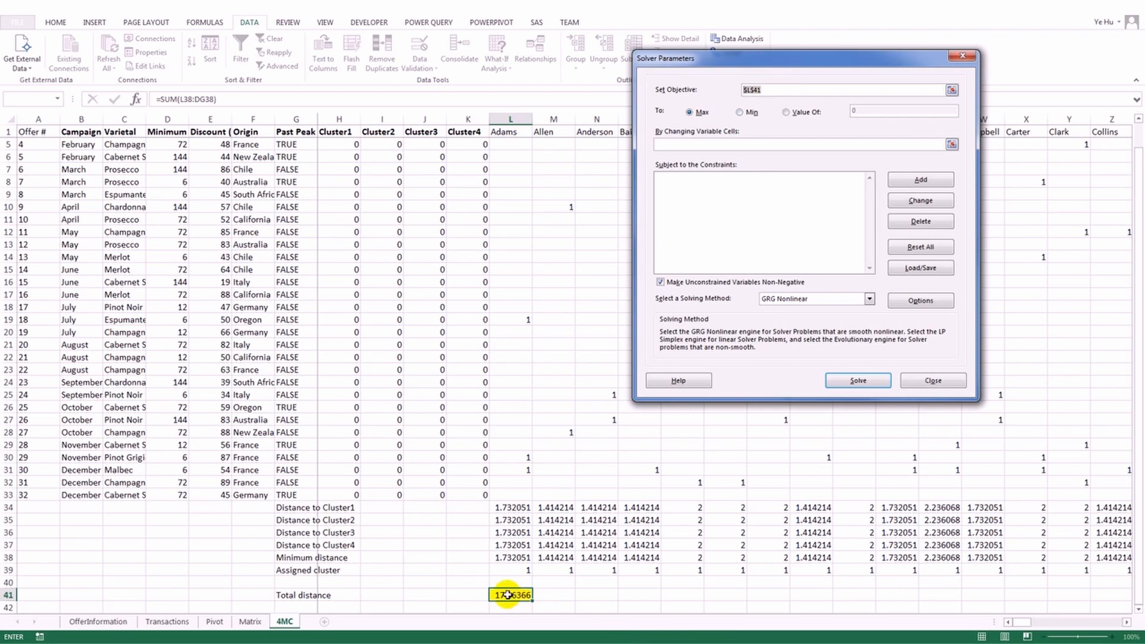
left_click(501, 595)
left_click(508, 595)
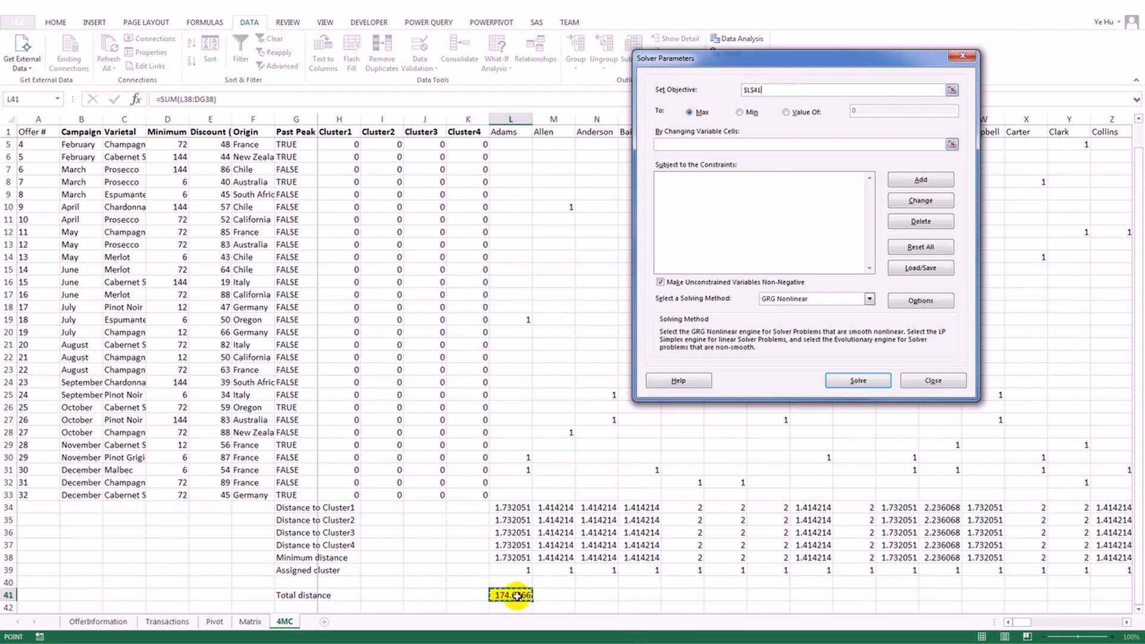
left_click(741, 112)
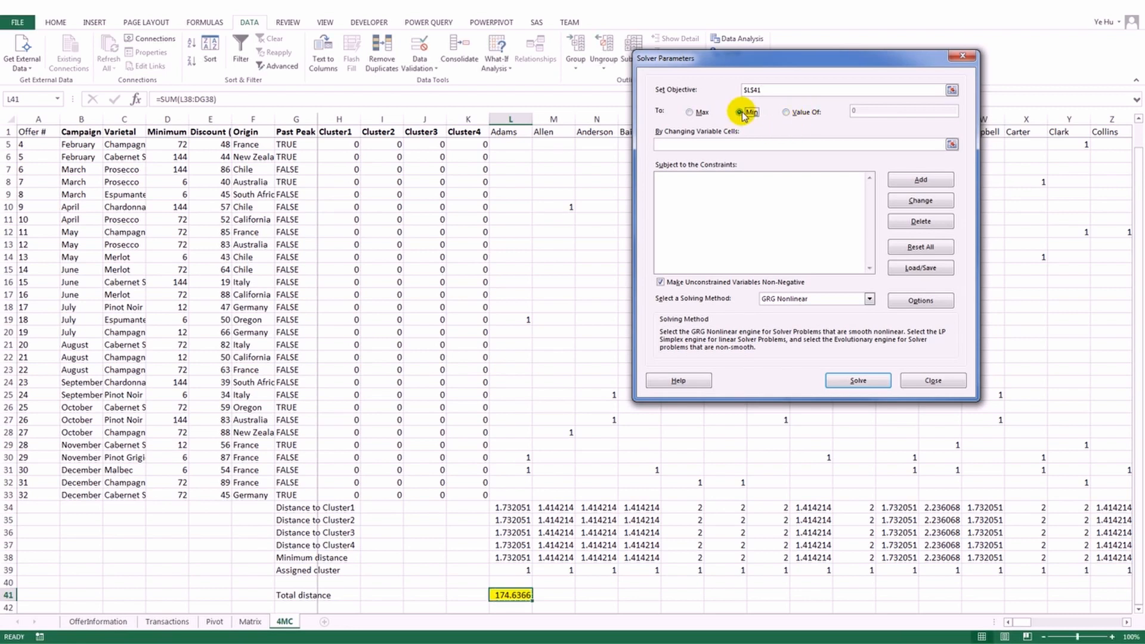
Set Solver's changing variable cells to the four cluster centre columns, $H$2:$K$33.
left_click(706, 142)
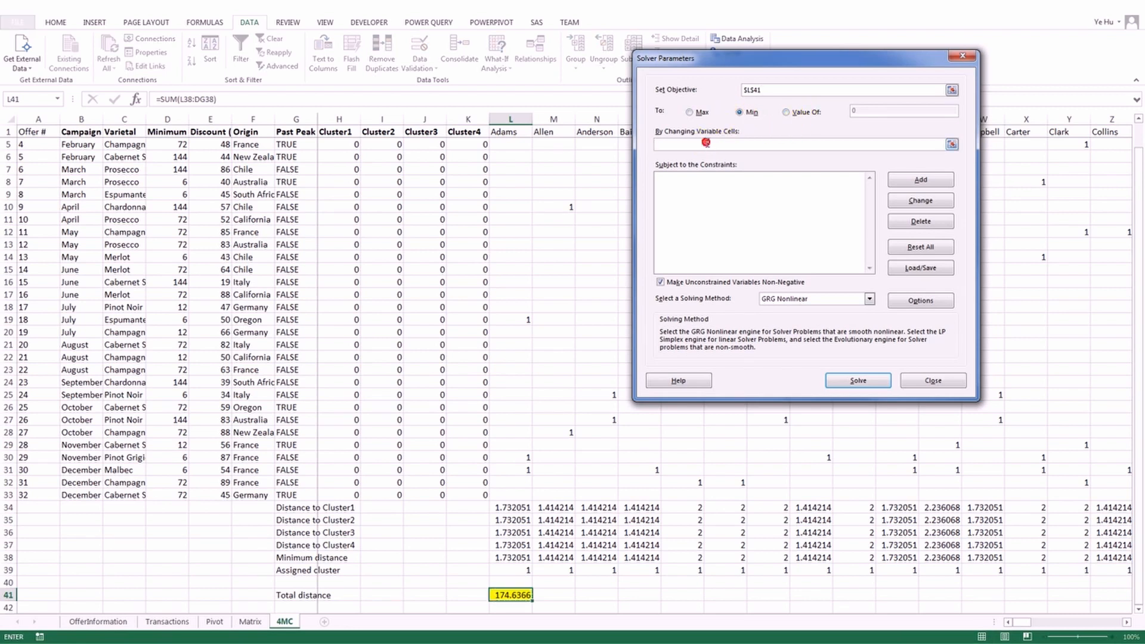
scroll(354, 173, "up", 1)
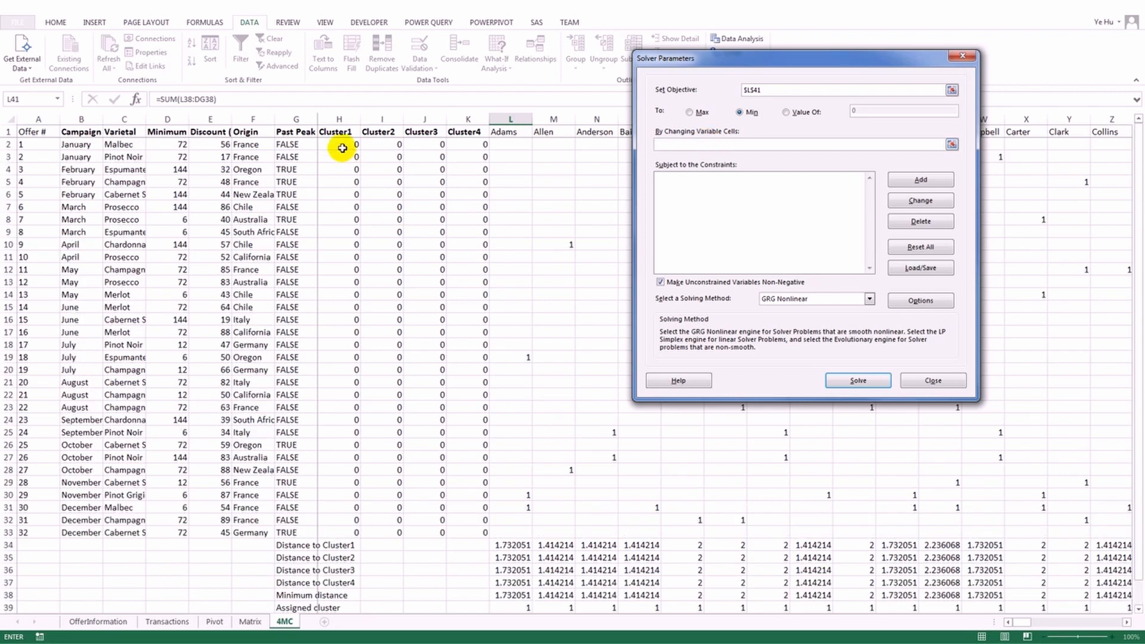
left_click_drag(339, 145, 480, 533)
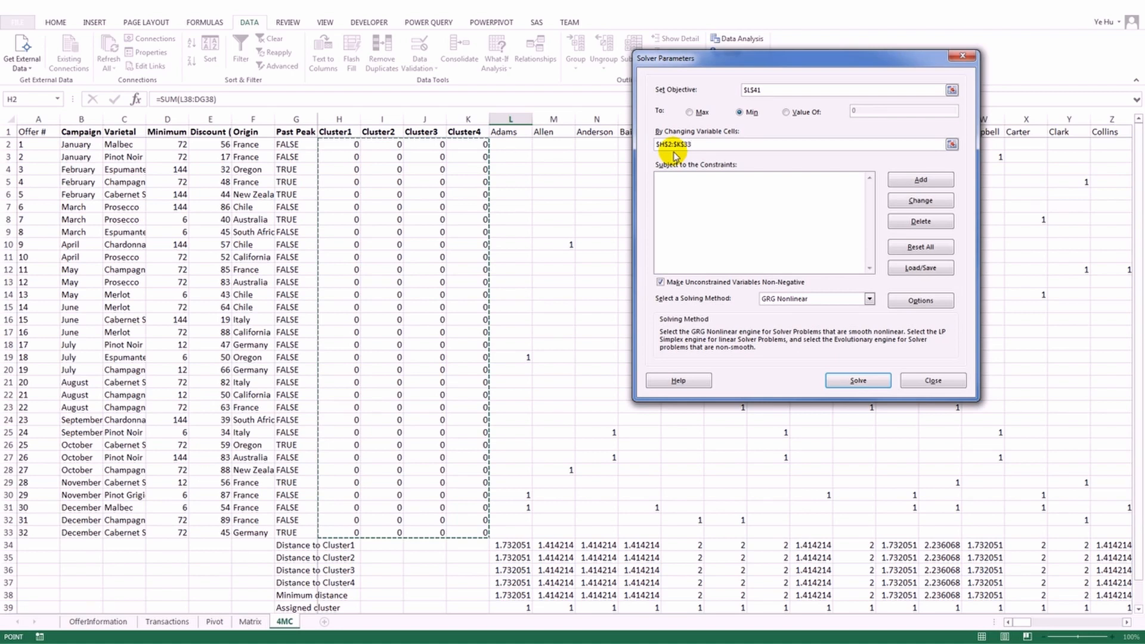
Add a Solver constraint that keeps $H$2:$K$33 less than or equal to 1.
left_click(906, 180)
left_click_drag(337, 146, 473, 532)
left_click(850, 232)
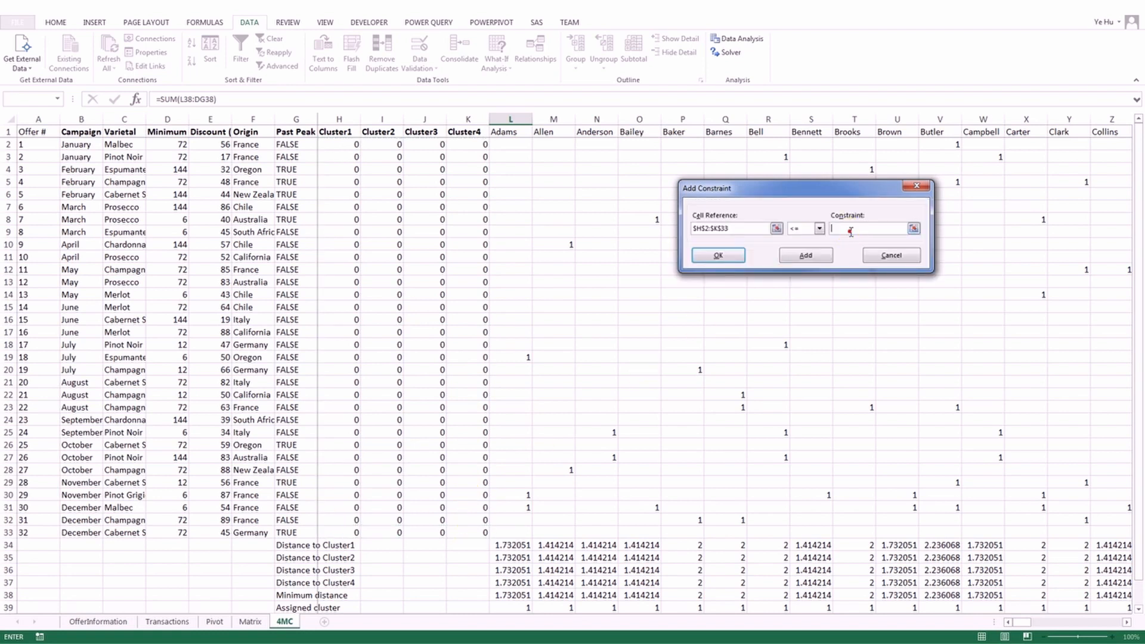
type("1")
left_click(731, 255)
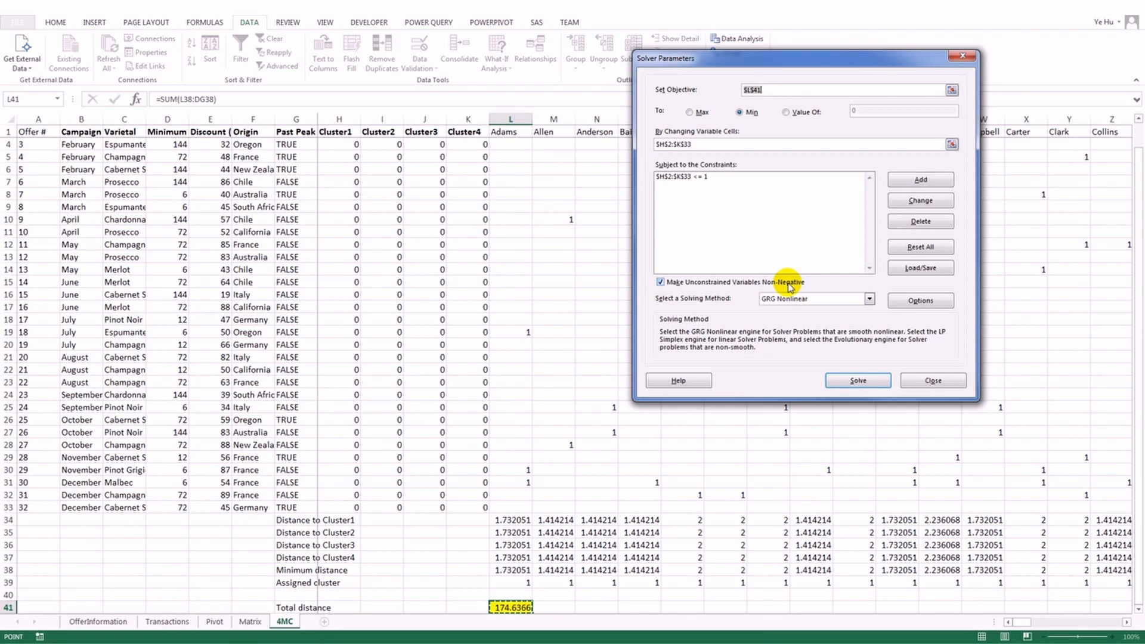
Choose the Evolutionary solving method and set its convergence option to 0.00001.
left_click(871, 300)
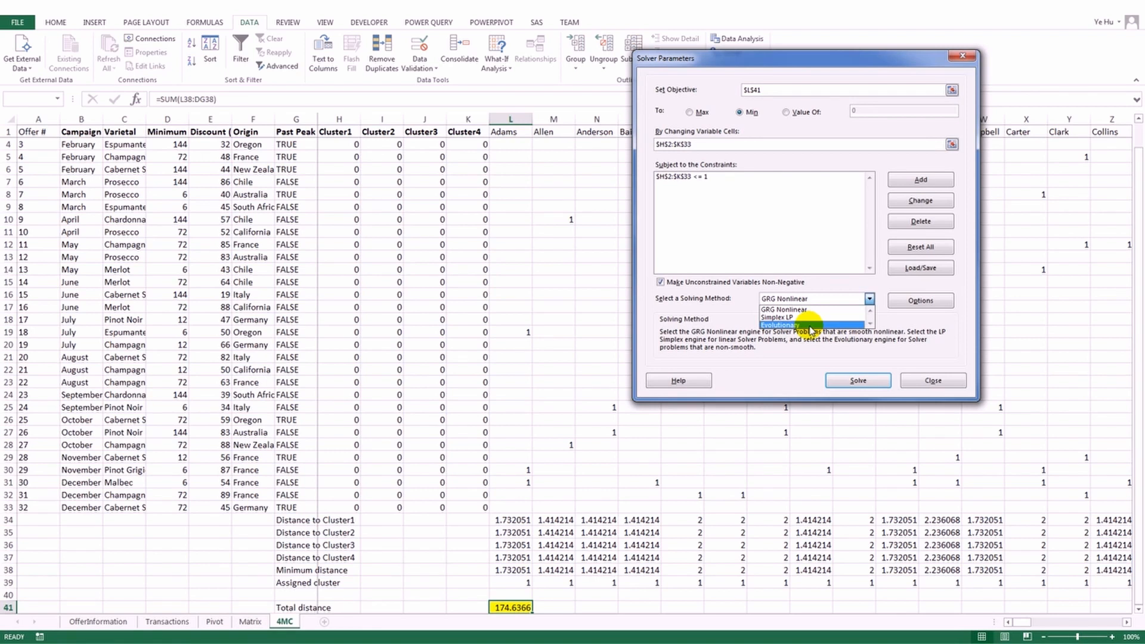
left_click(806, 326)
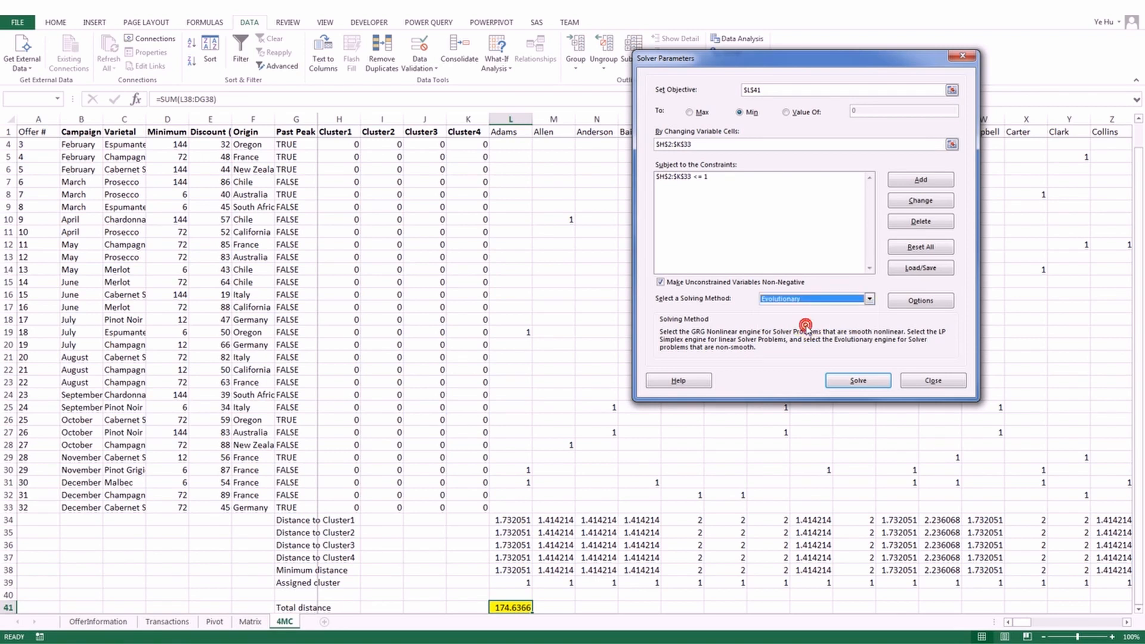
left_click(906, 302)
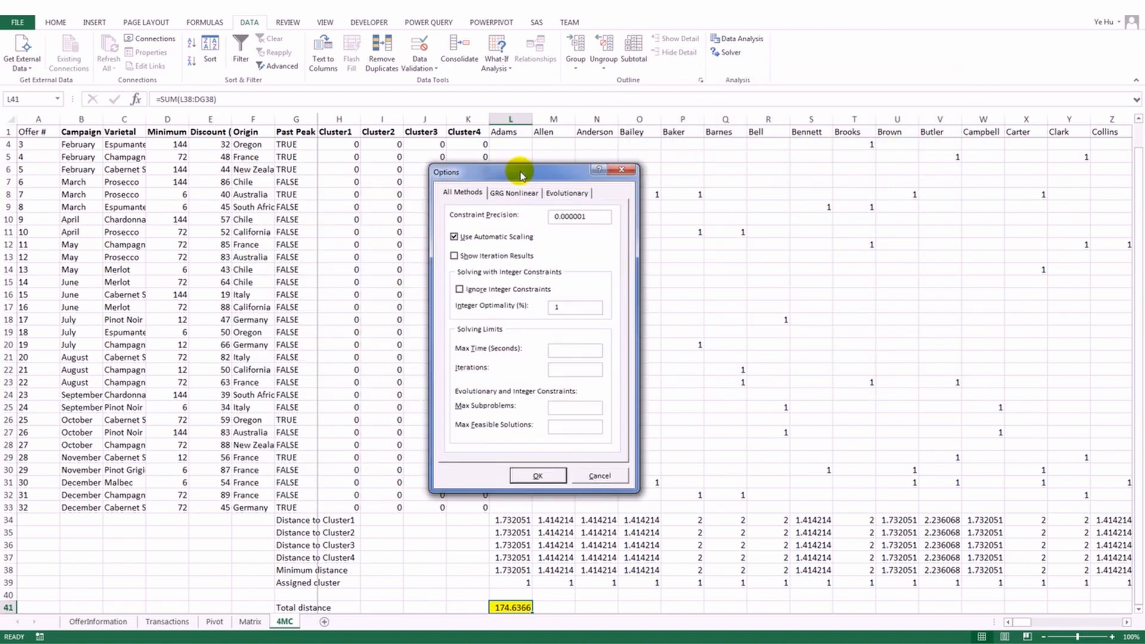
left_click(561, 192)
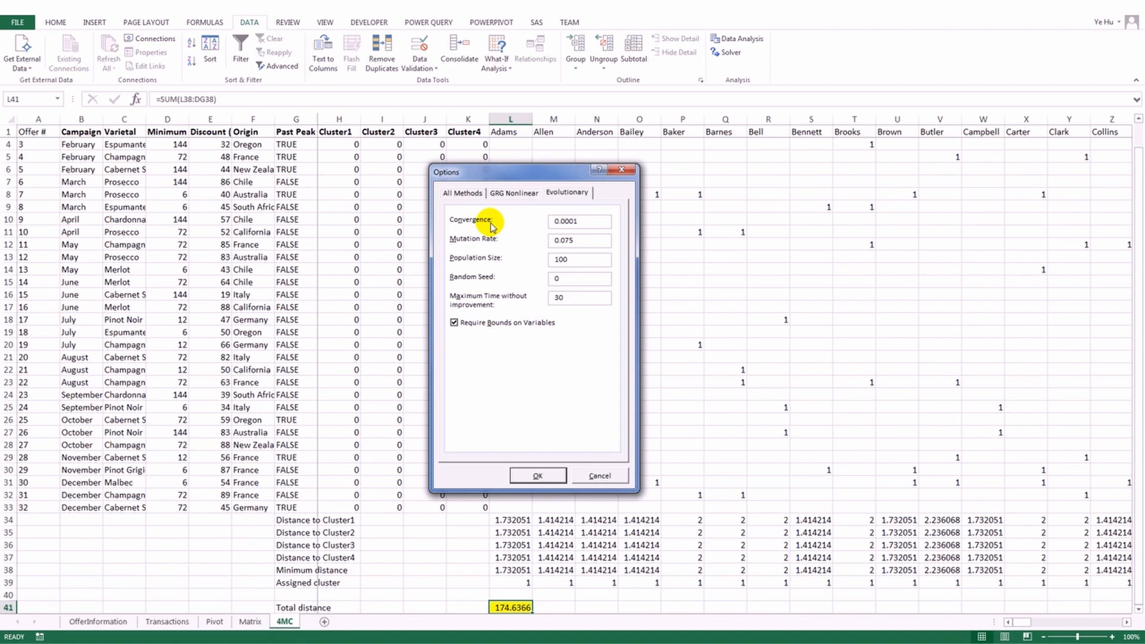
left_click(569, 221)
Set the Evolutionary mutation rate to 0.15 and the maximum time without improvement to 300, and accept the options.
left_click(564, 240)
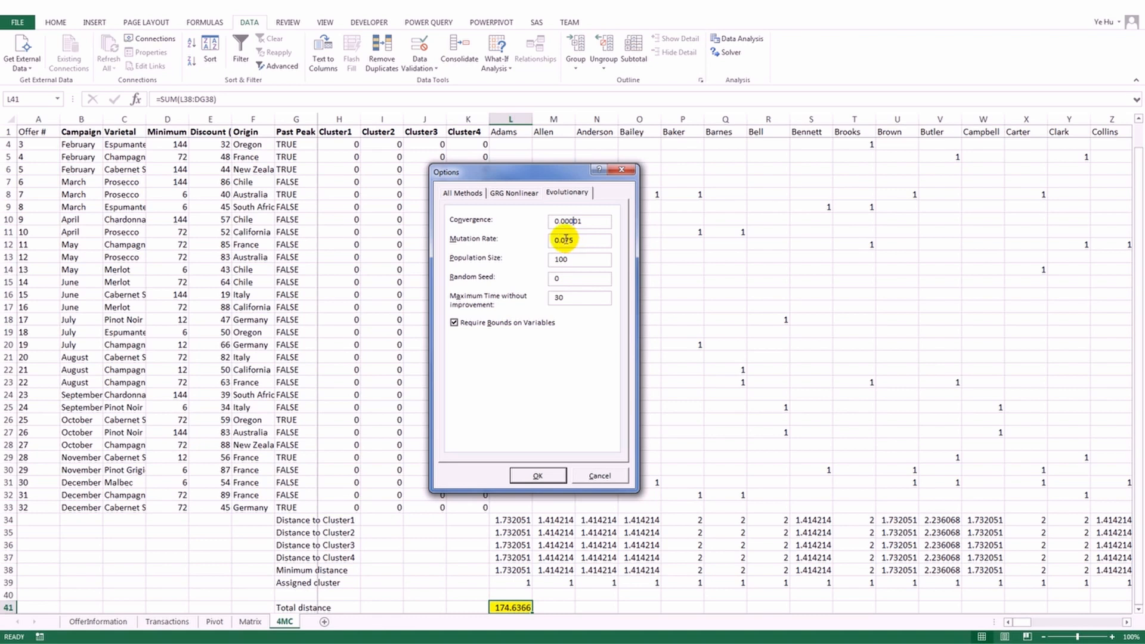
left_click(561, 238)
double_click(566, 239)
type("15")
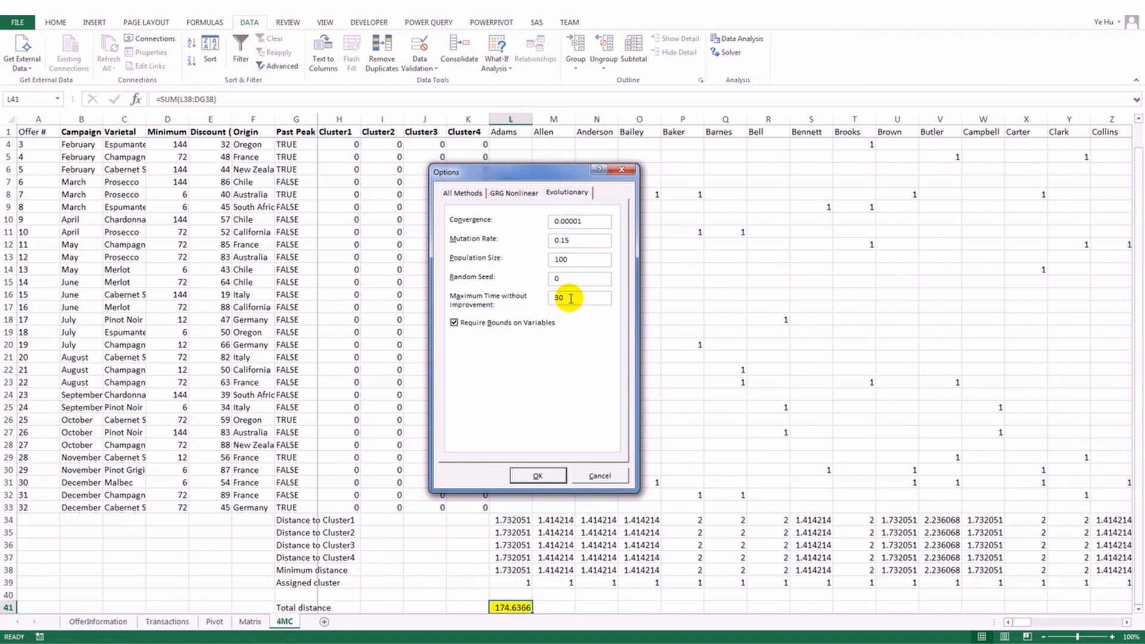
left_click(570, 298)
type("0")
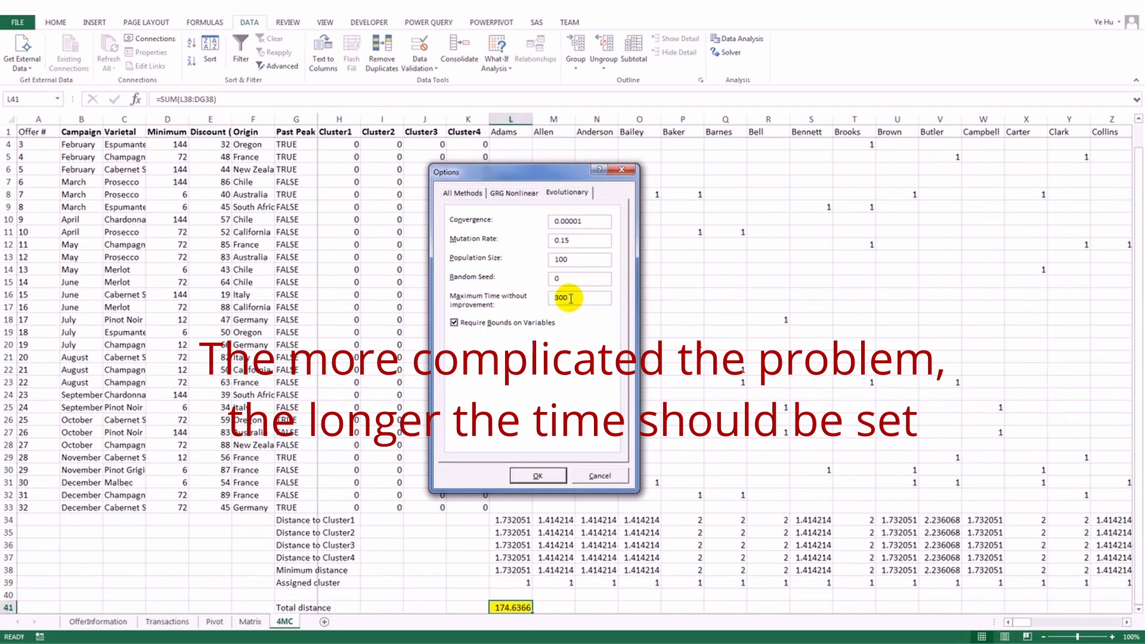
left_click(539, 476)
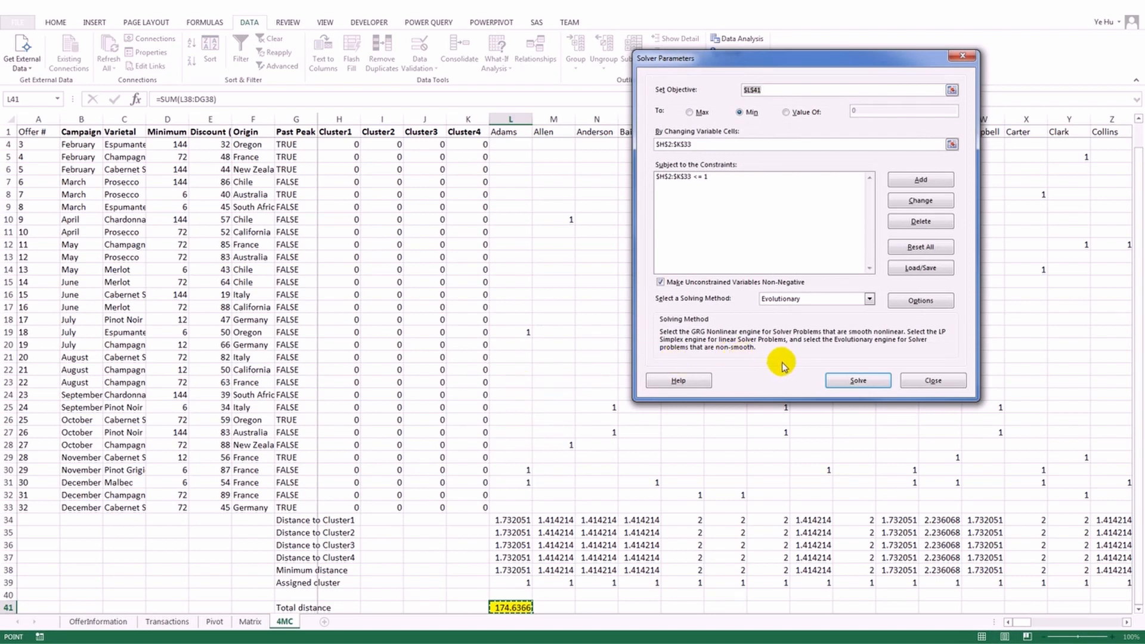
Run Solver on the cluster centres and keep the Solver solution.
left_click(844, 384)
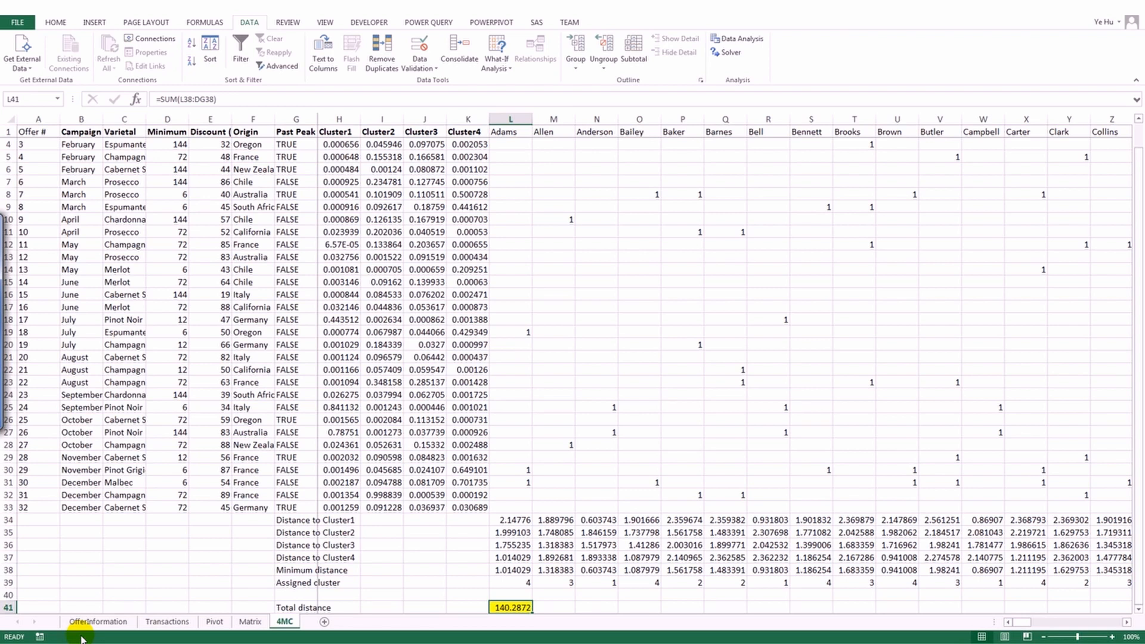
left_click_drag(142, 240, 679, 197)
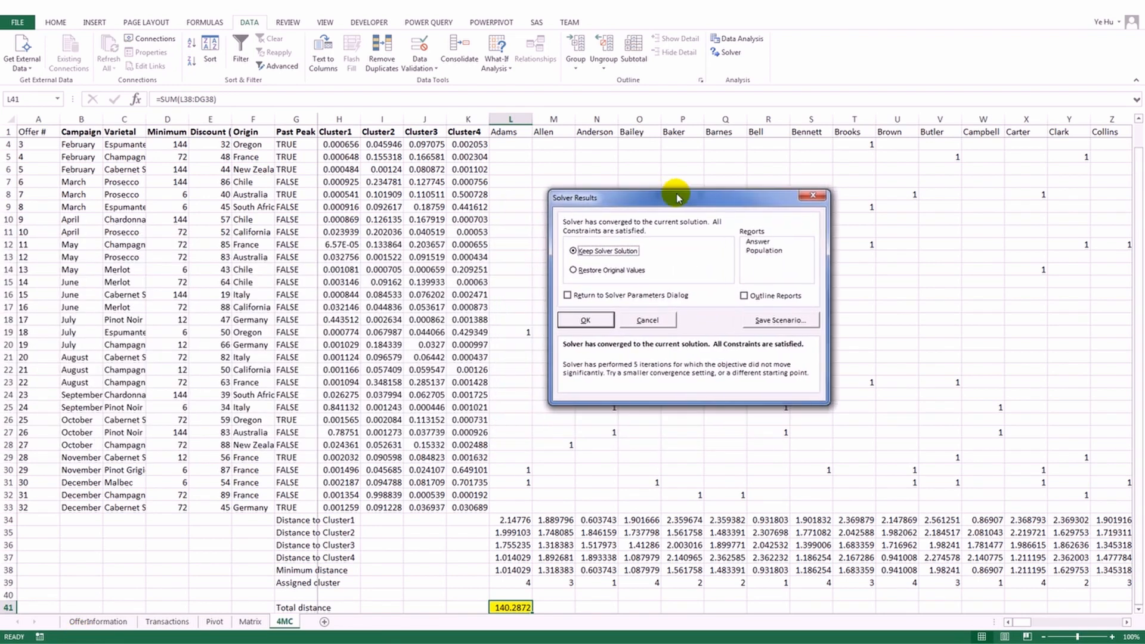
left_click(586, 321)
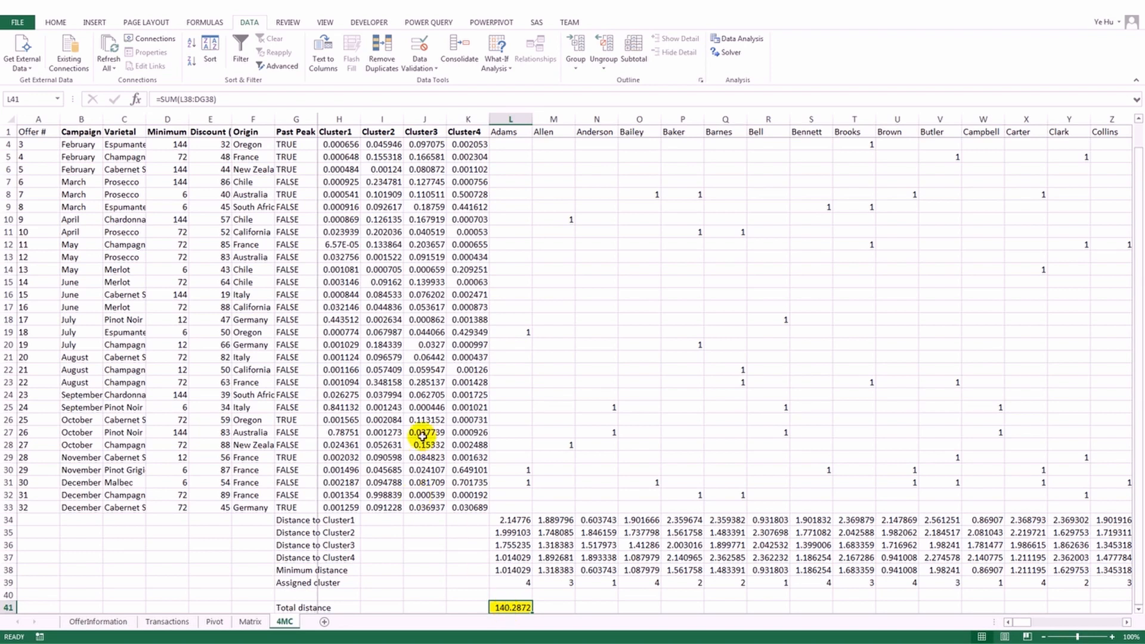
Format the cluster centre values in H2:K33 to show four decimal places.
left_click_drag(474, 508, 334, 145)
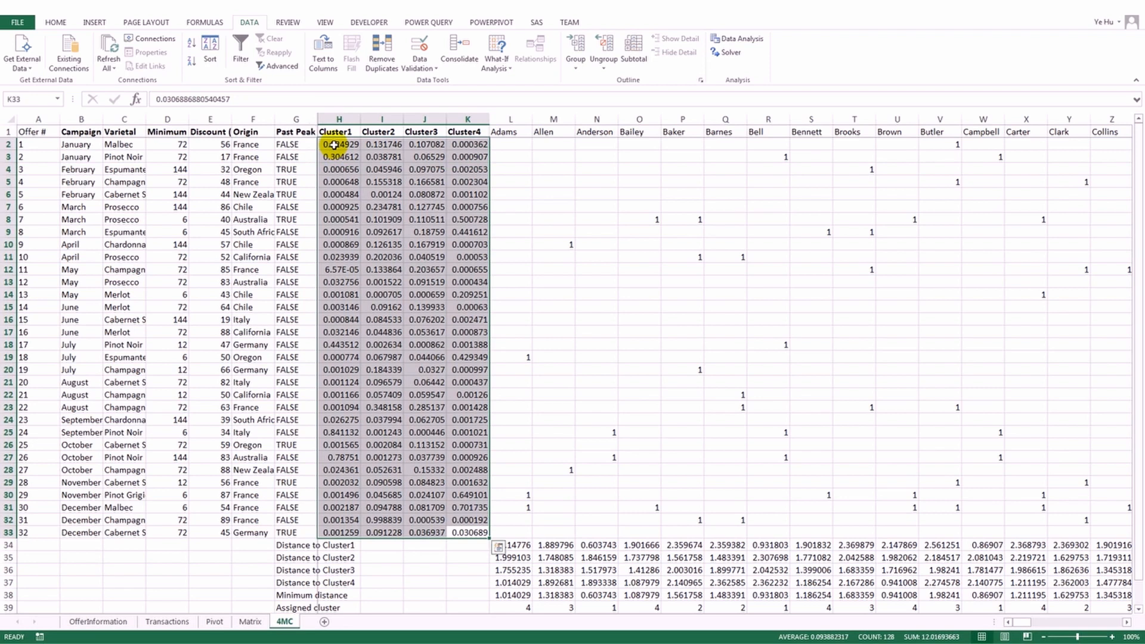
left_click(49, 24)
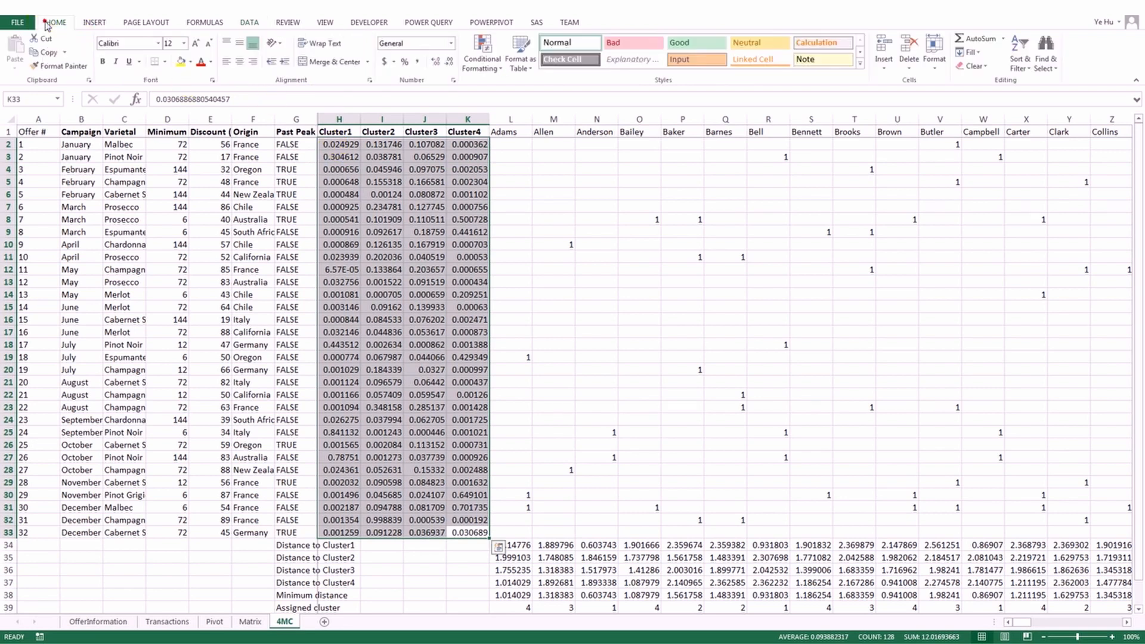
left_click(449, 63)
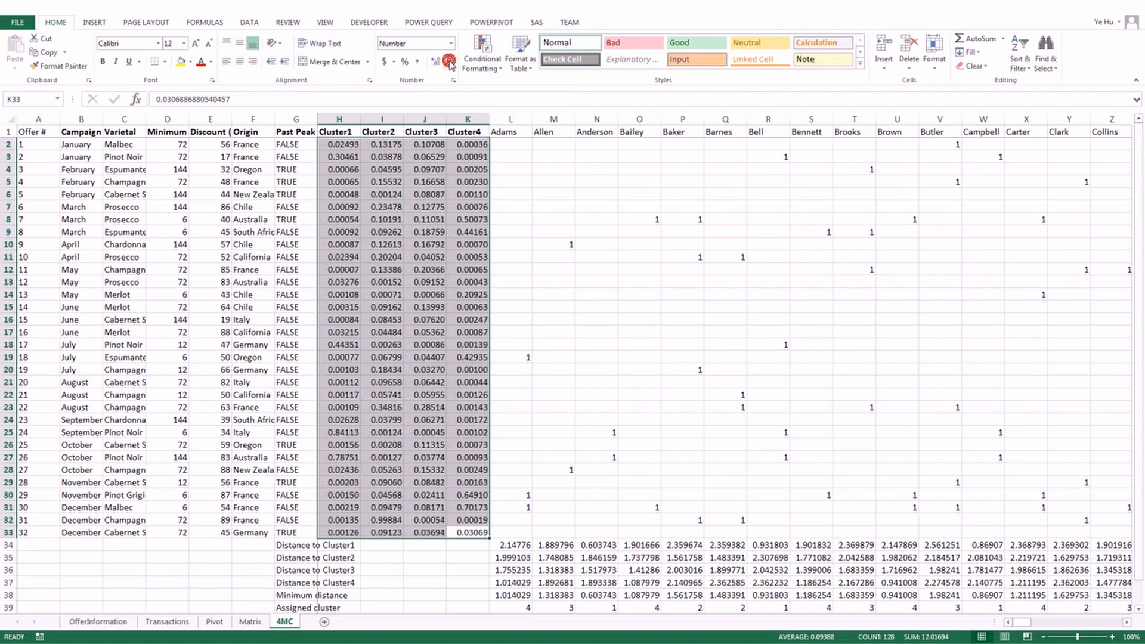
left_click(449, 63)
left_click(449, 63)
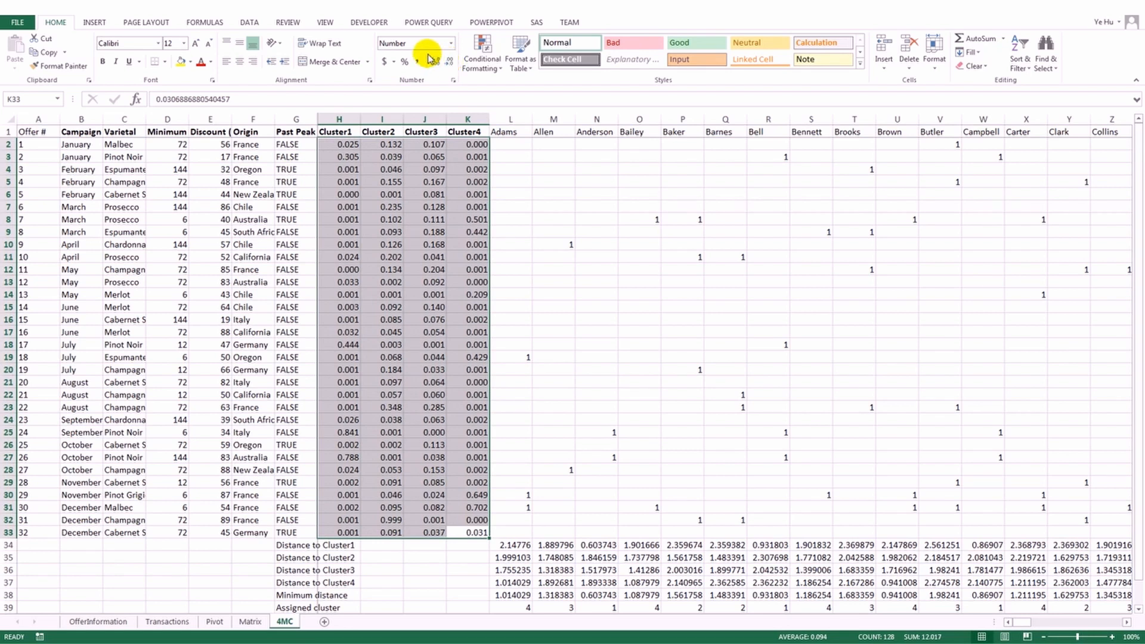
left_click(438, 63)
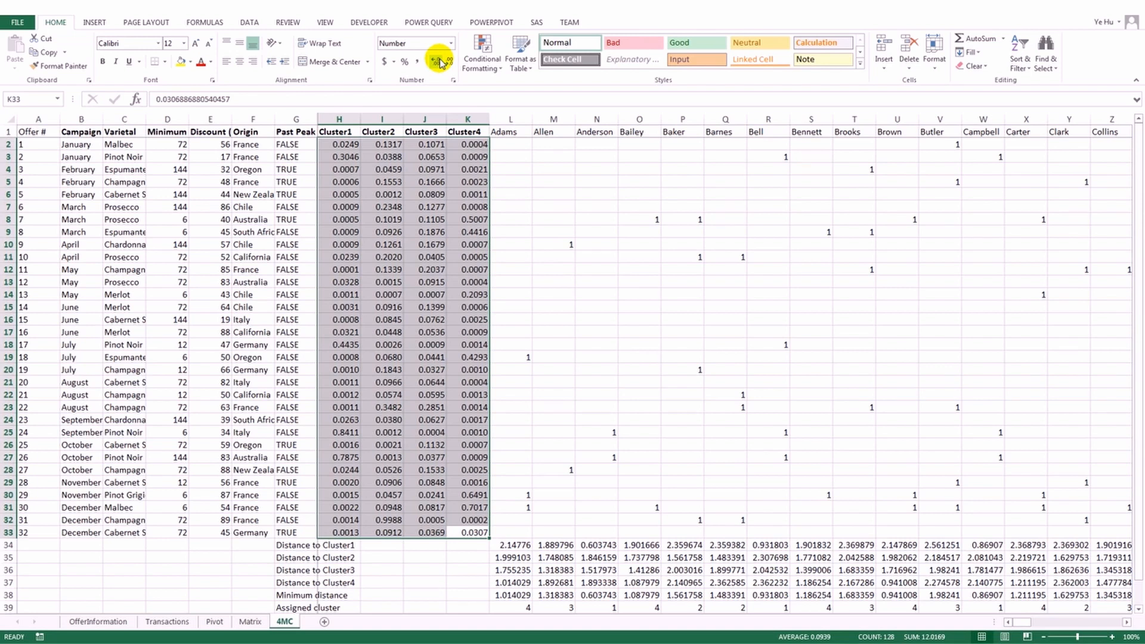
Apply a green-to-white colour scale to the cluster centres in H2:K33, with the highest values in green.
left_click(488, 68)
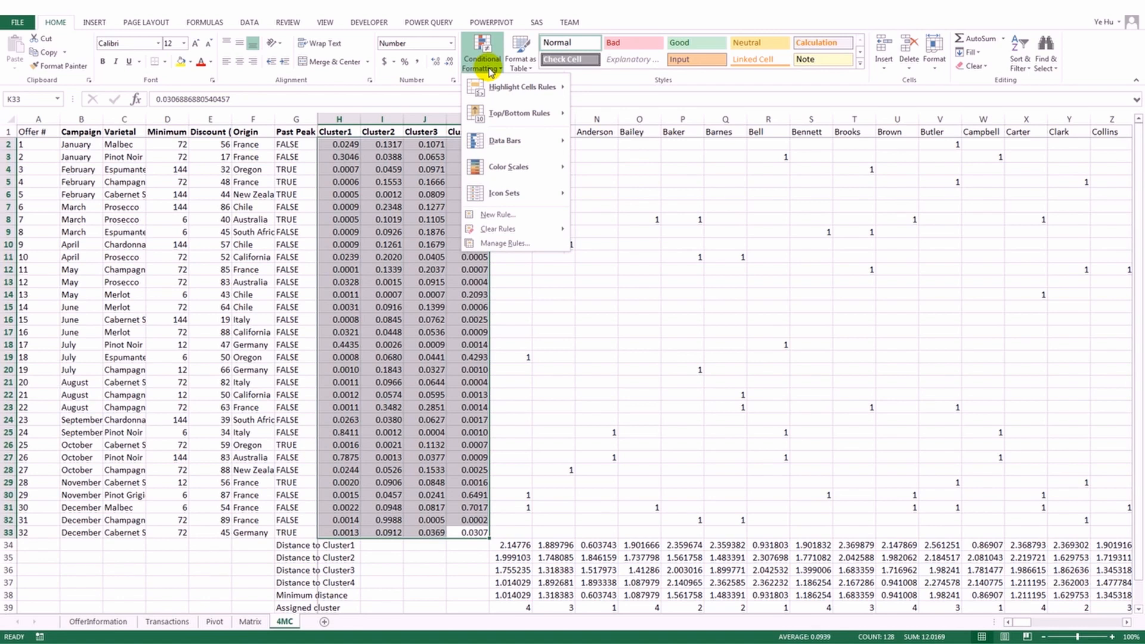
mouse_move(520, 166)
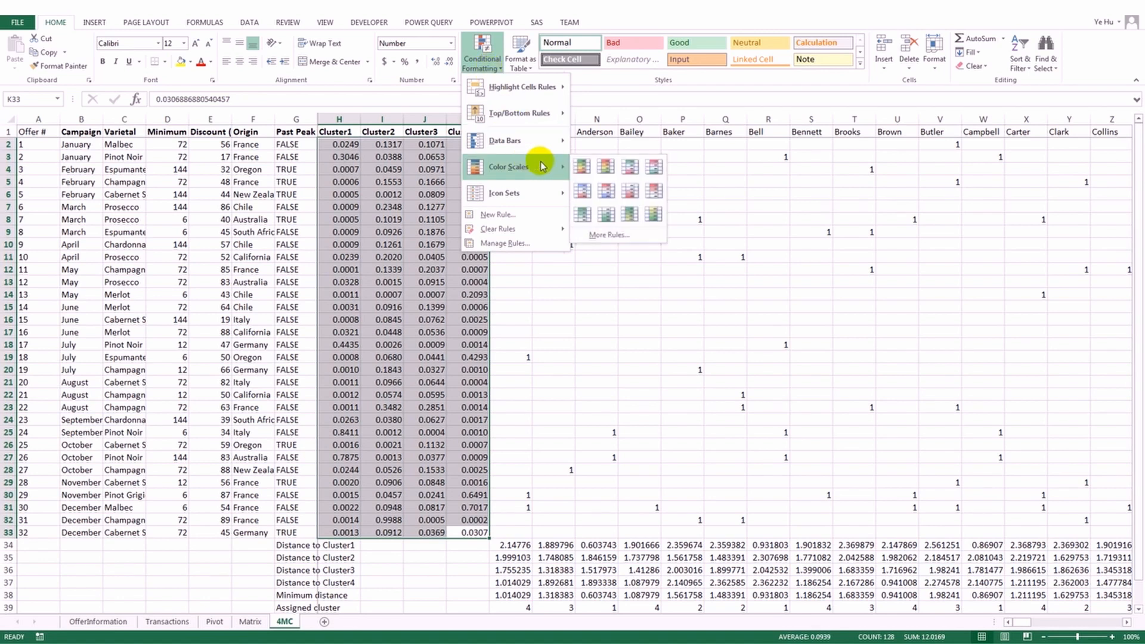
left_click(583, 216)
left_click(474, 265)
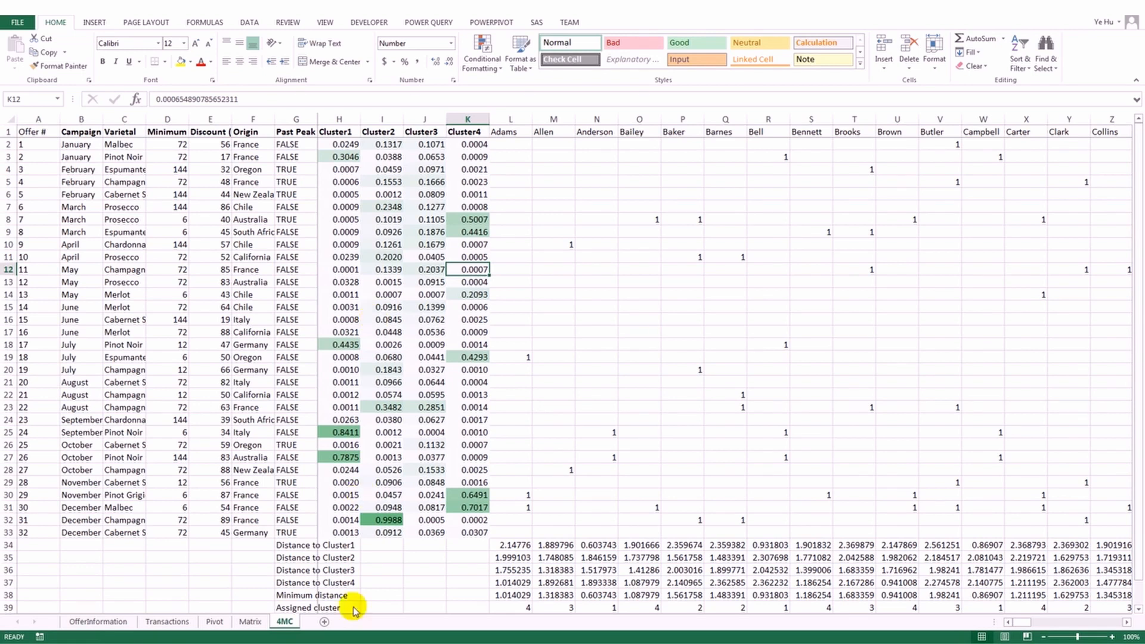
Add a new worksheet and name it 4MC-TopDeals.
left_click(324, 622)
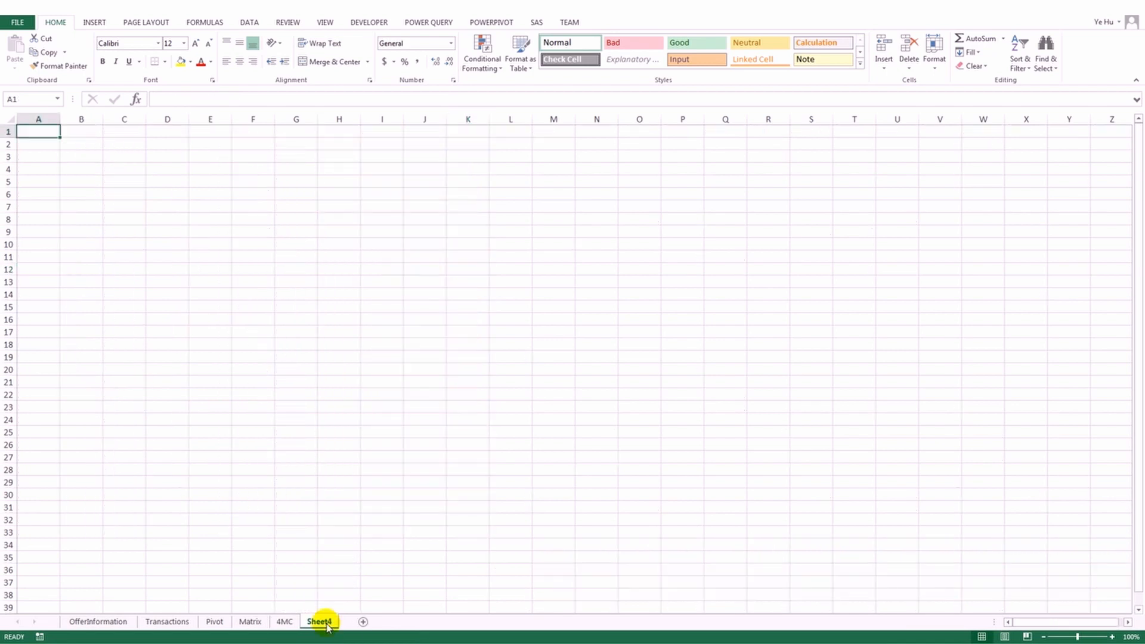
double_click(319, 622)
type("4MC-")
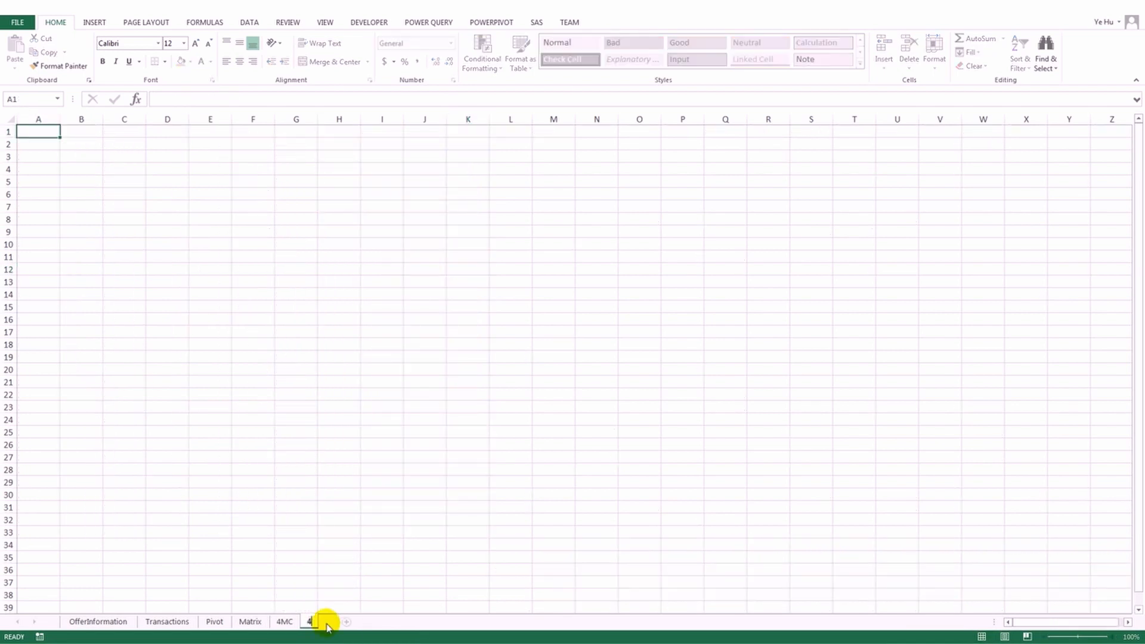
type("TopDeals")
key("Return")
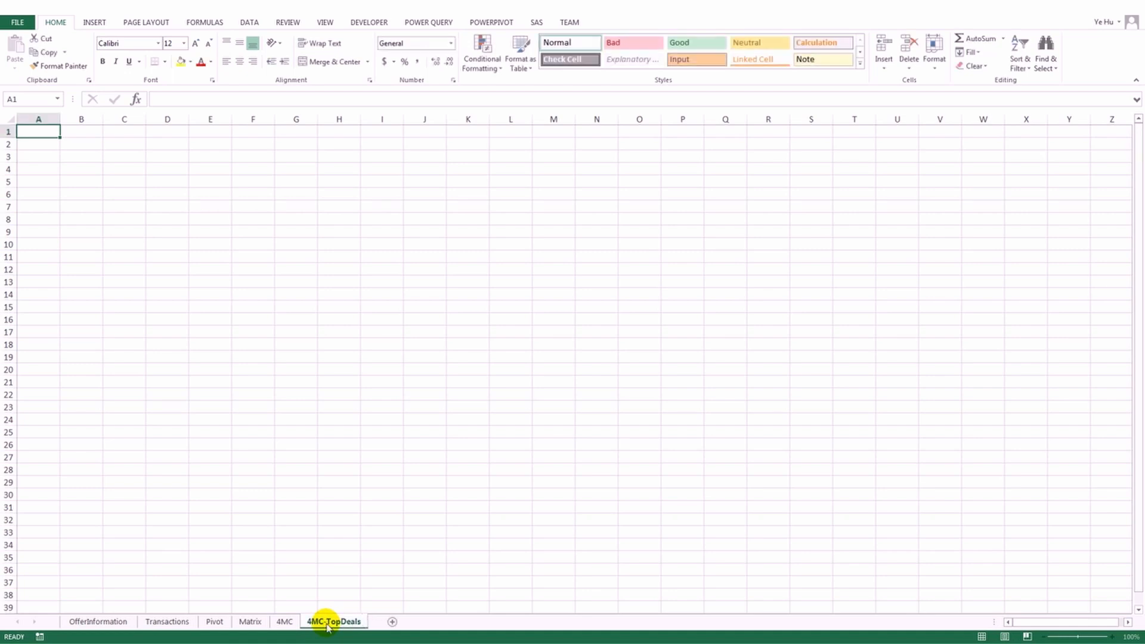
Copy the offer details in A1:G33 of the 4MC sheet to cell A1 of 4MC-TopDeals.
left_click(285, 623)
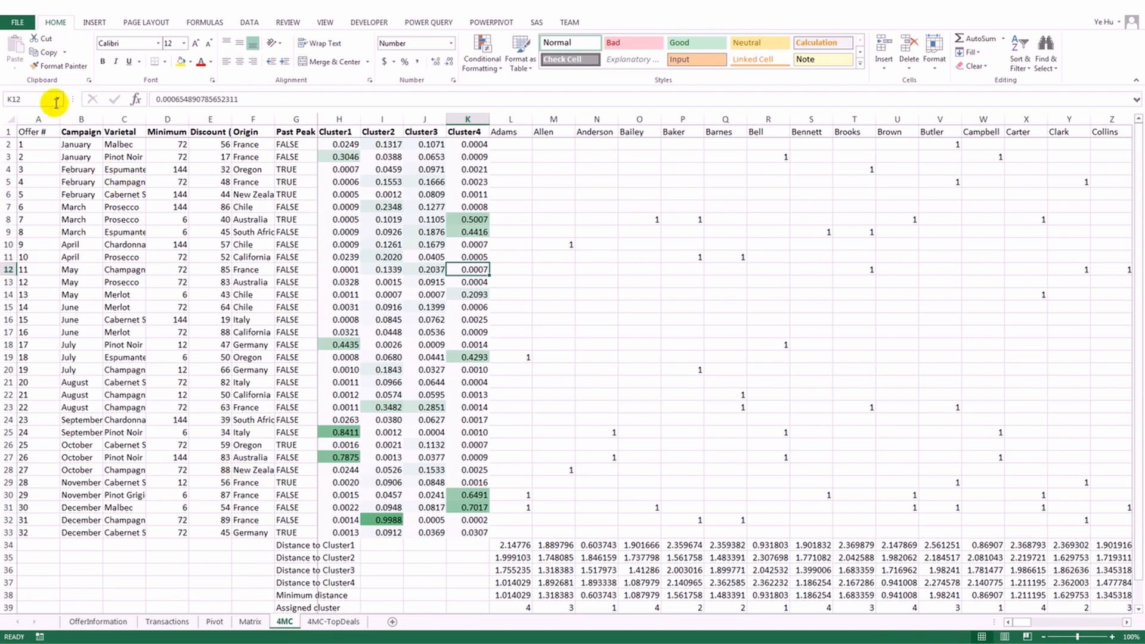
left_click_drag(31, 119, 300, 530)
key("ctrl+c")
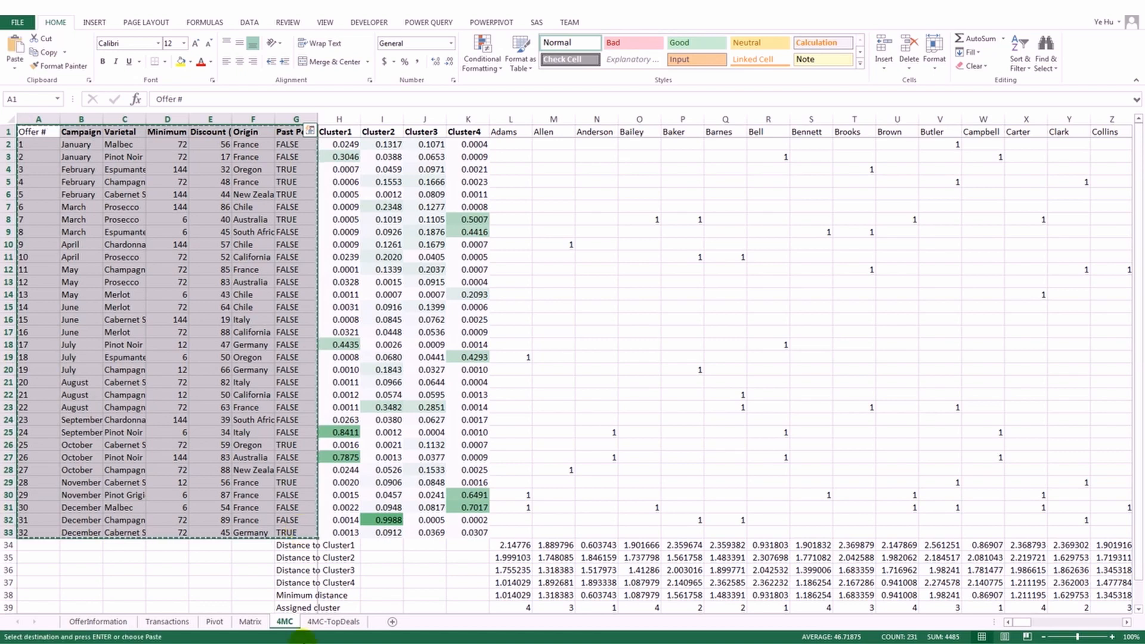
left_click(321, 623)
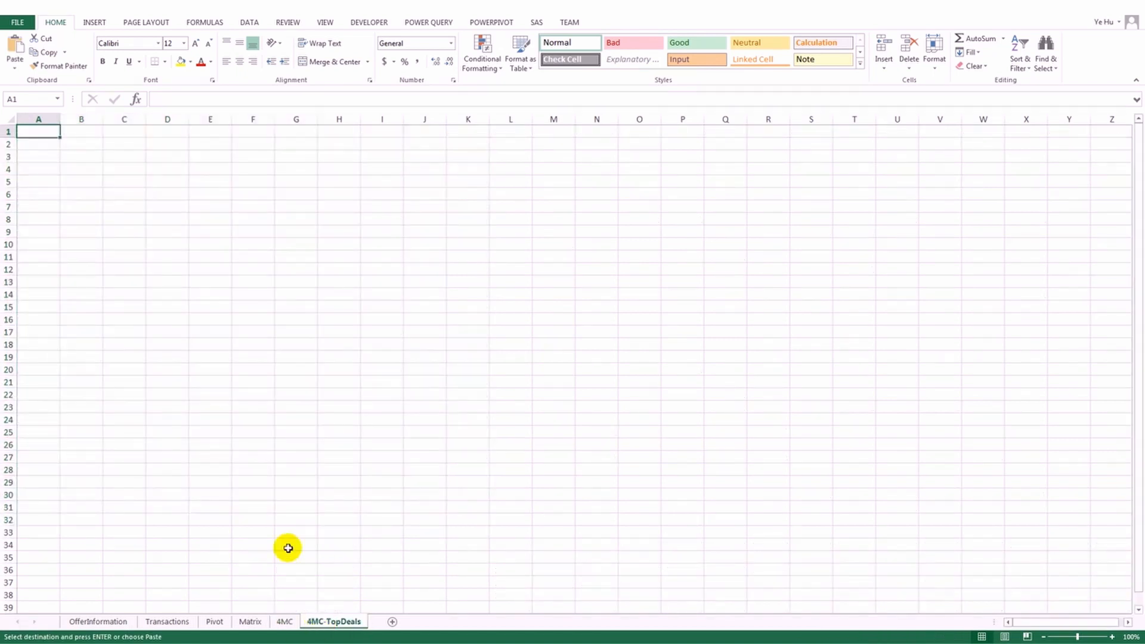
key("ctrl+v")
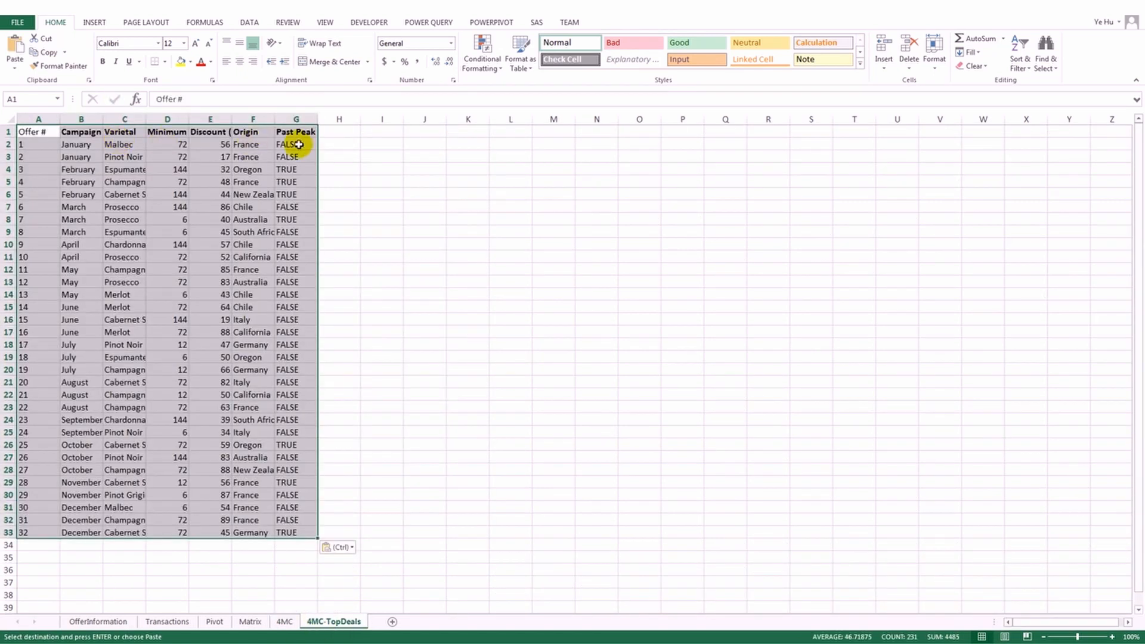
Enter the cluster numbers 1, 2, 3 and 4 as column headings in H1:K1.
left_click(332, 136)
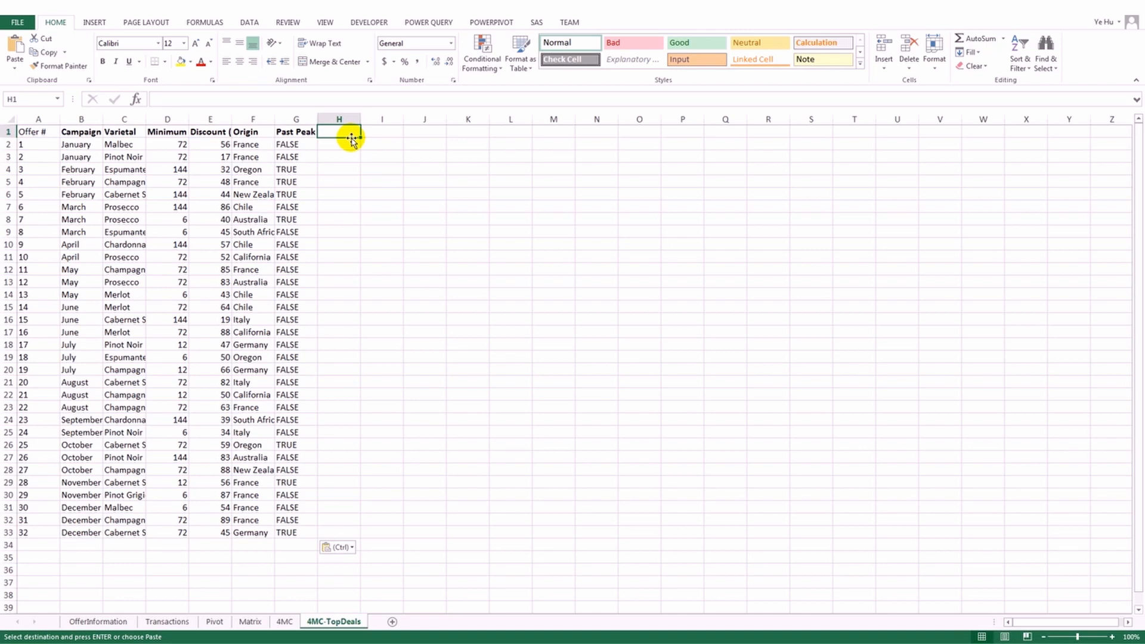
type("1")
key("Tab")
type("2")
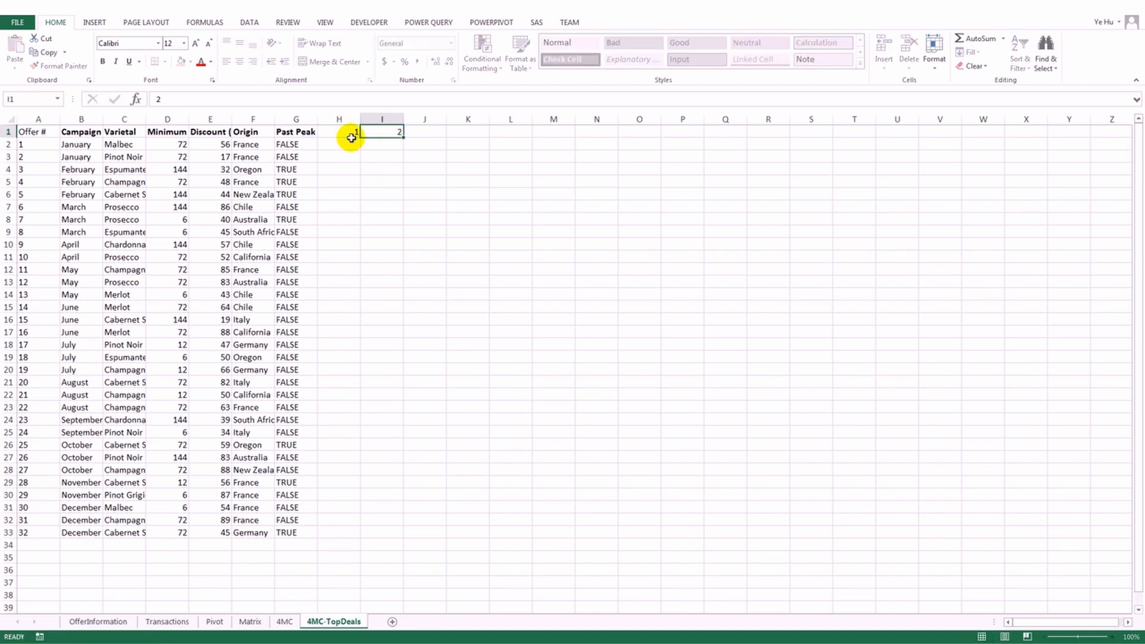
key("Tab")
type("3")
key("Tab")
type("4")
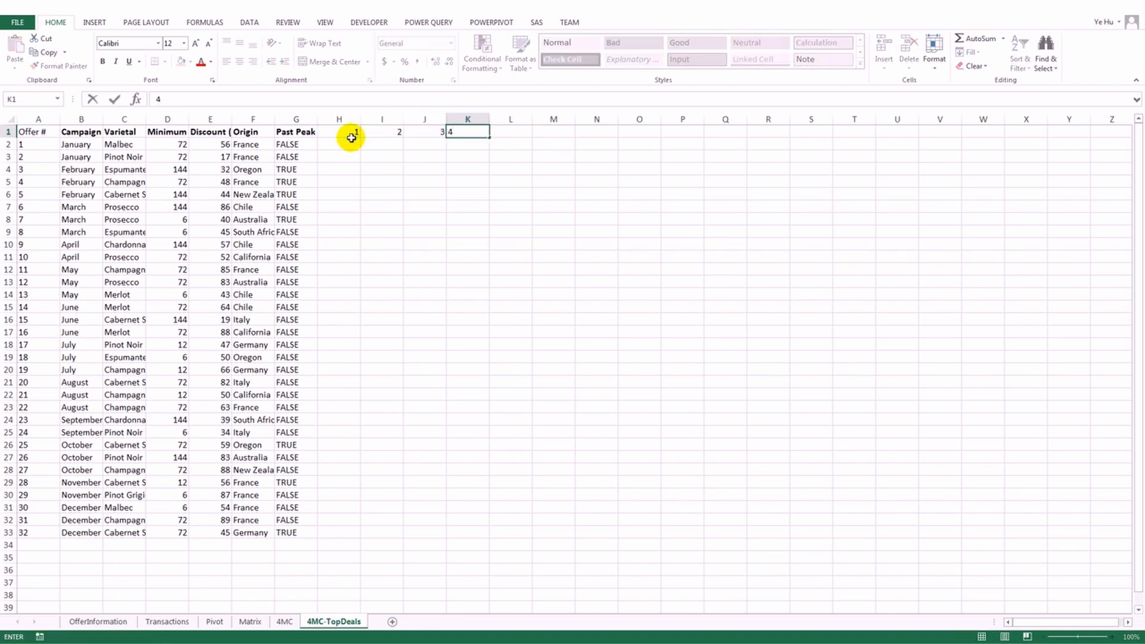
key("Return")
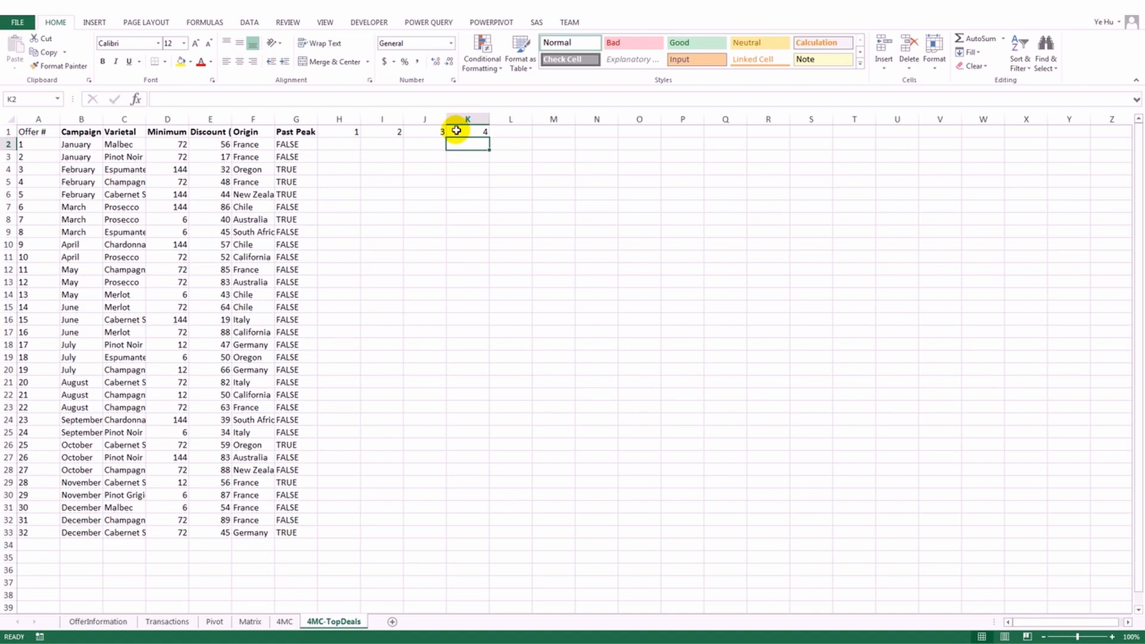
Autofit the widths of columns A to G and centre the header row A1:K1.
left_click_drag(295, 119, 42, 115)
double_click(59, 118)
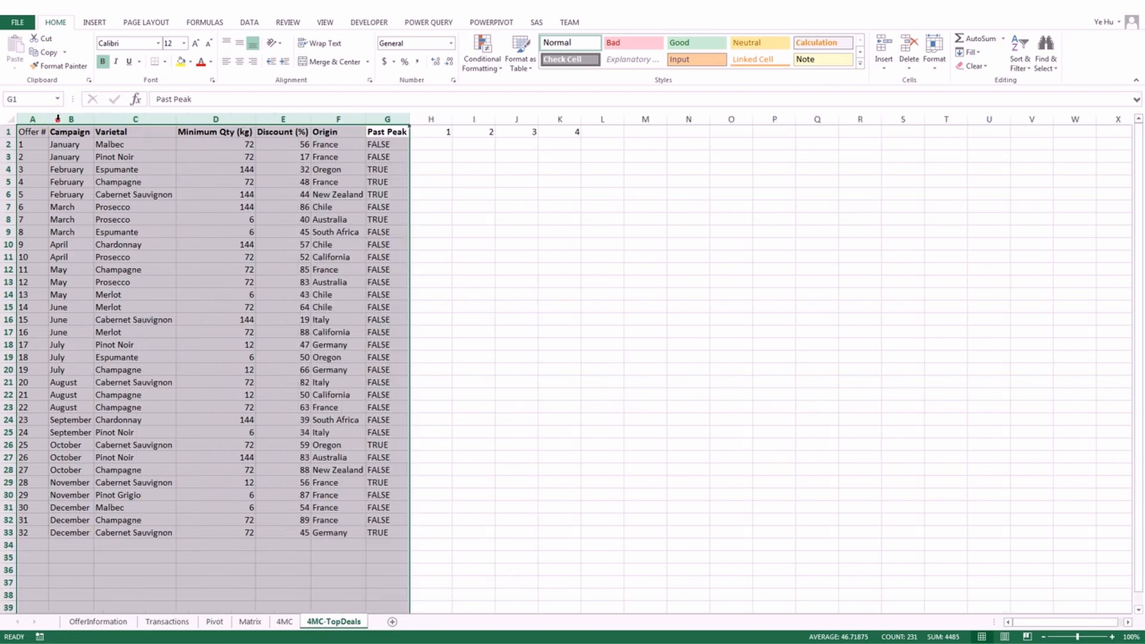
left_click(457, 145)
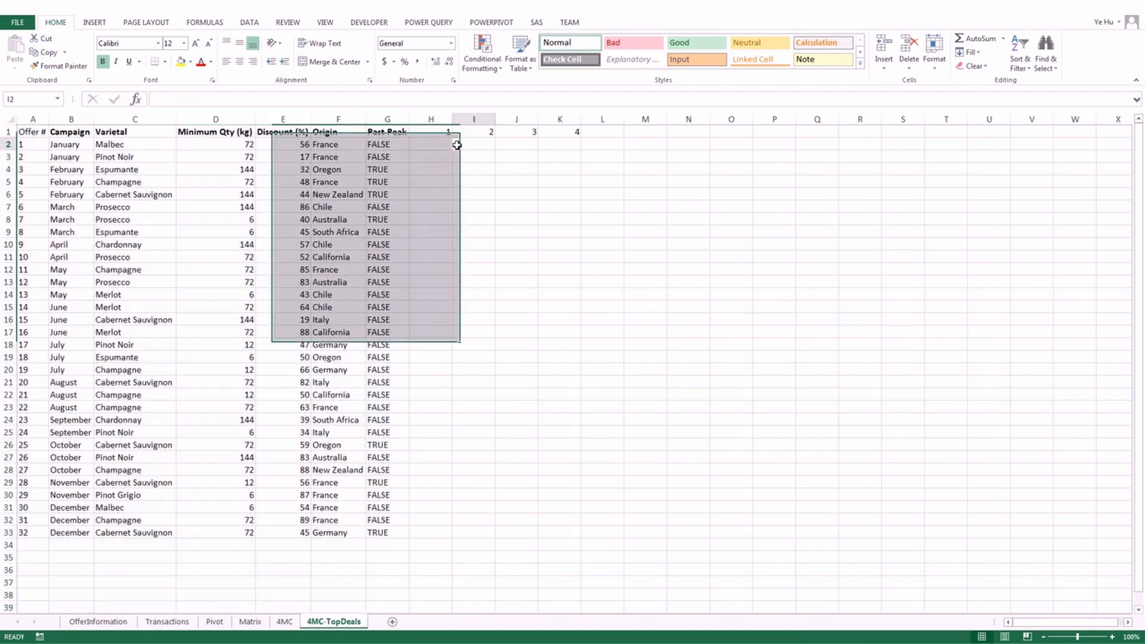
left_click_drag(568, 132, 26, 132)
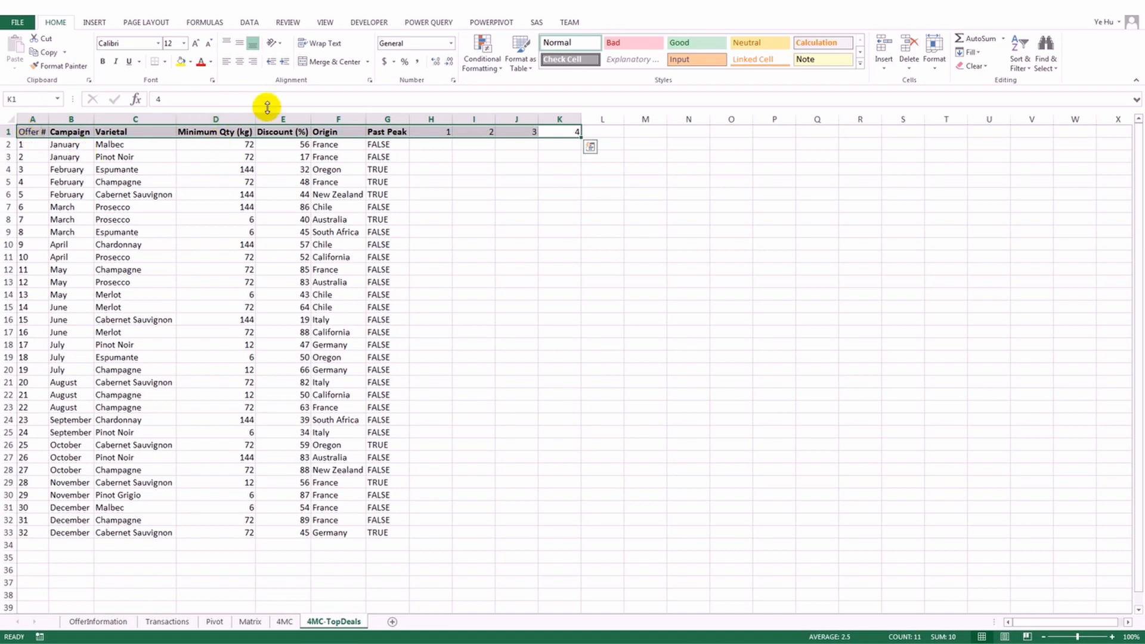
left_click(239, 62)
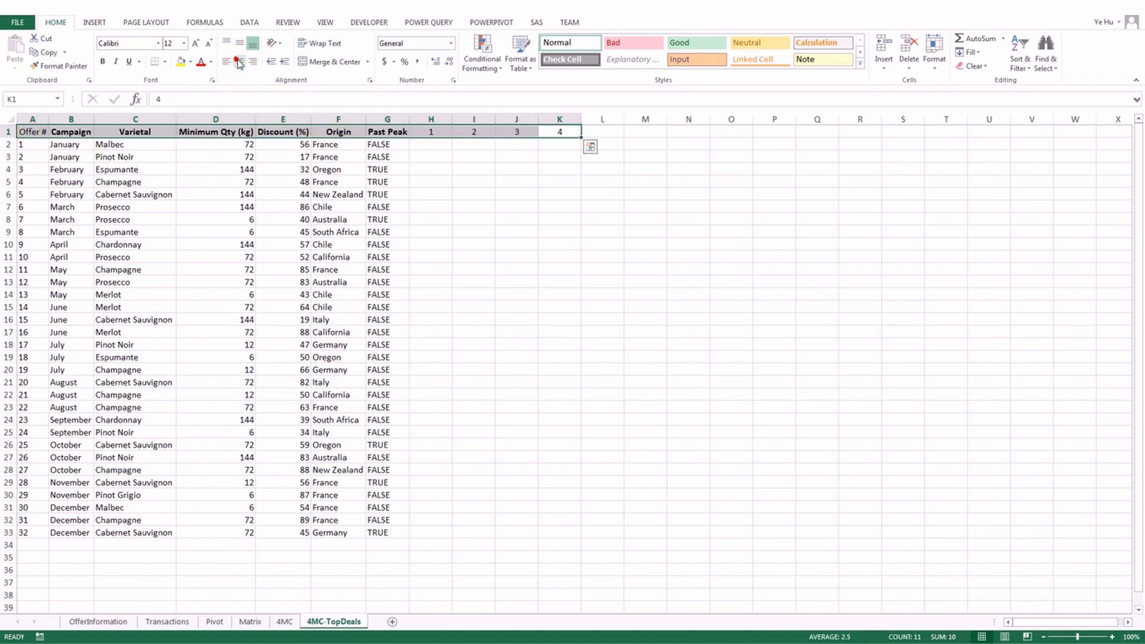
Start a SUMIF formula in H2 of 4MC-TopDeals with the assigned clusters '4MC'!L39:DG39 as its range.
left_click(425, 145)
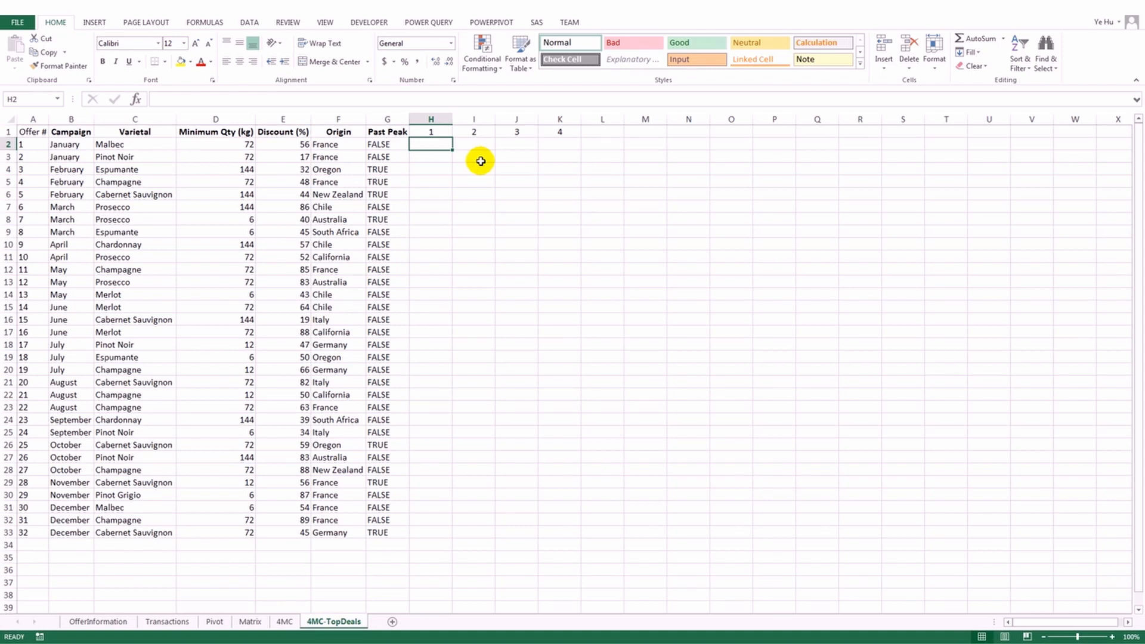
type("=")
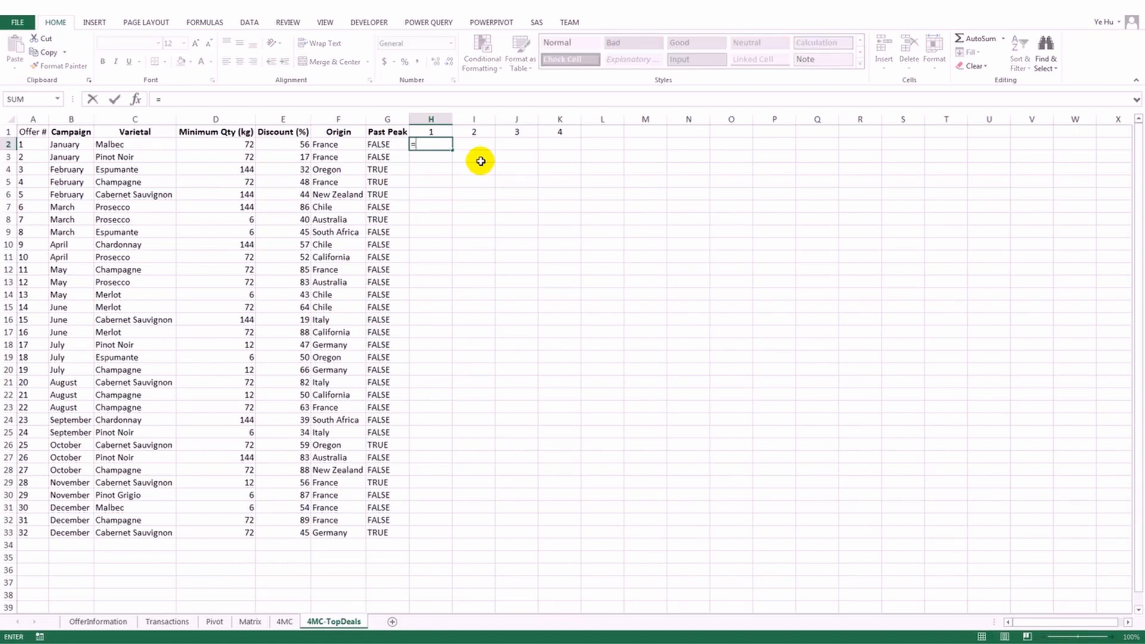
type("sumif")
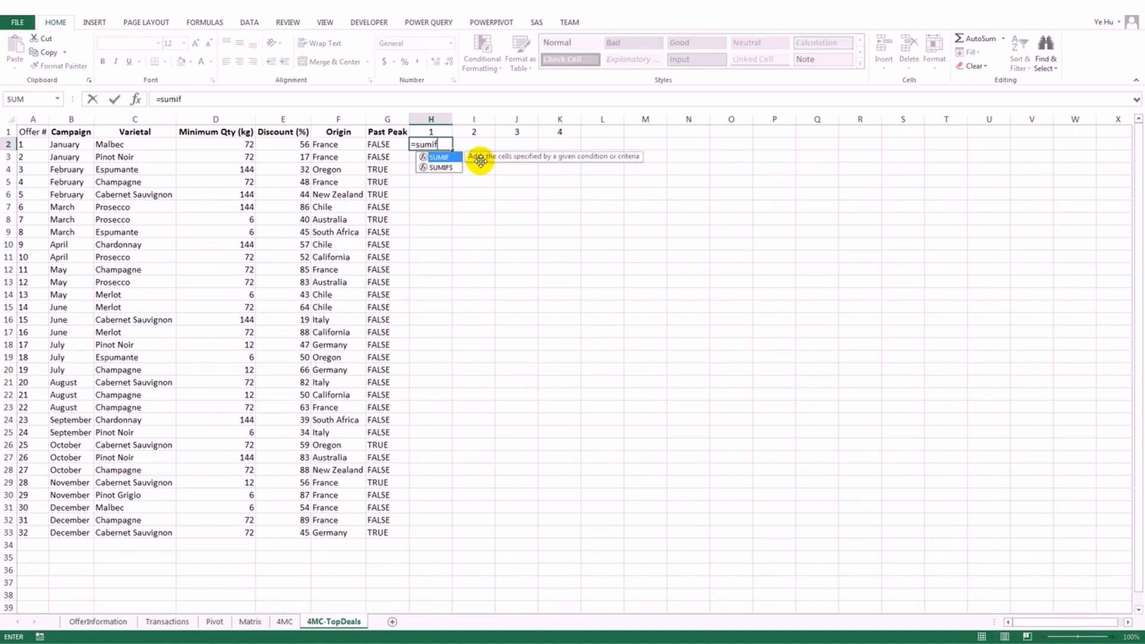
type("(")
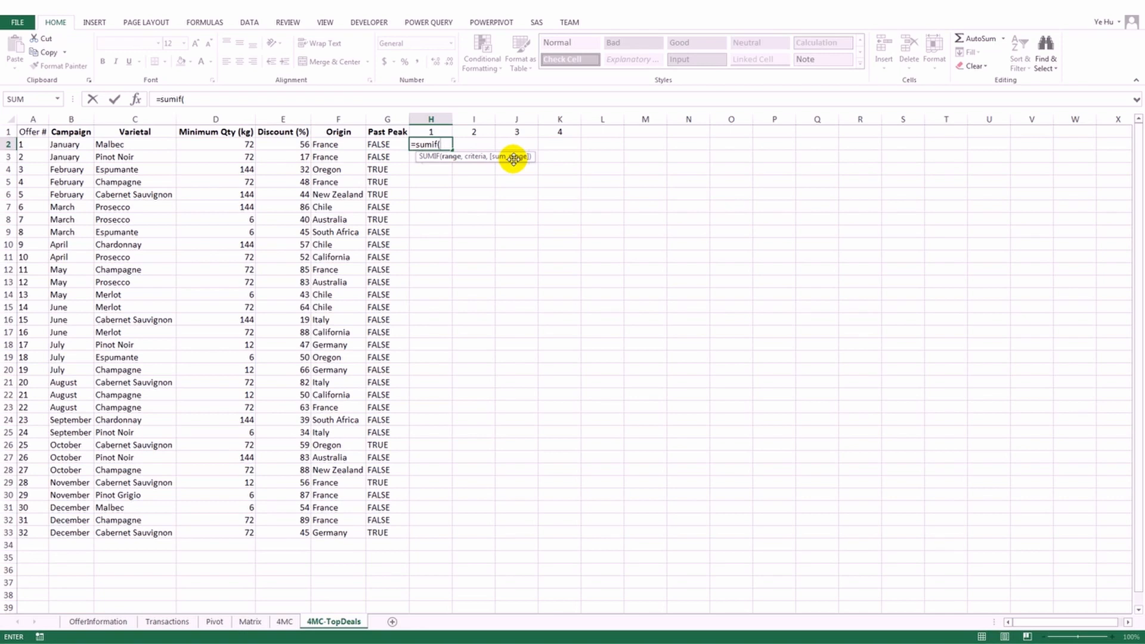
key("ctrl+Page_Up")
scroll(509, 577, "down", 1)
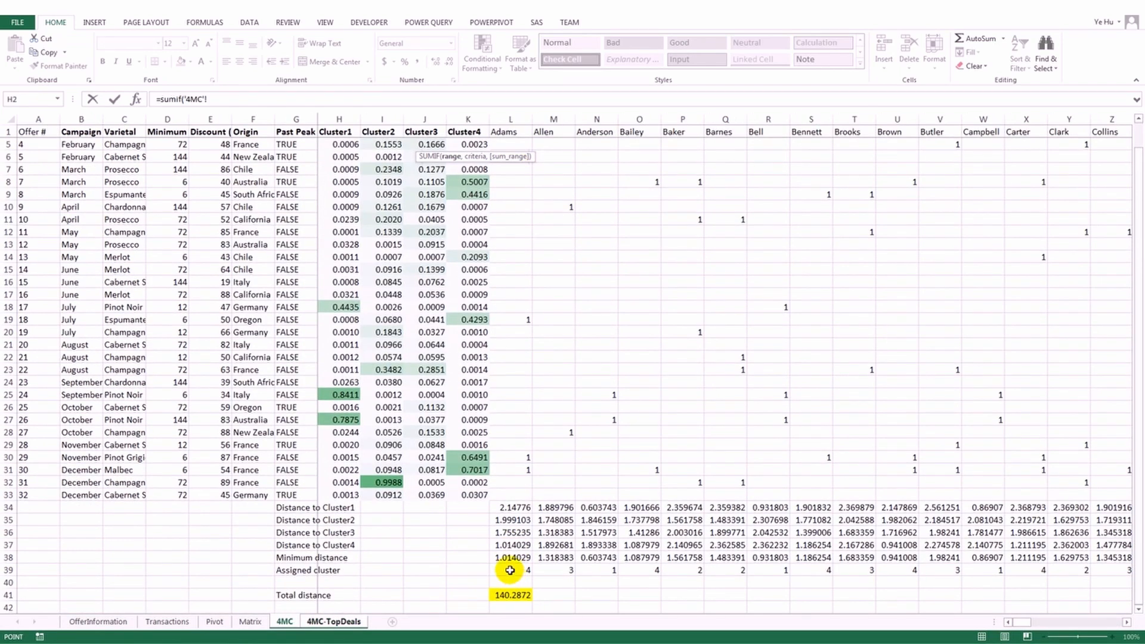
left_click(510, 571)
key("ctrl+shift+Right")
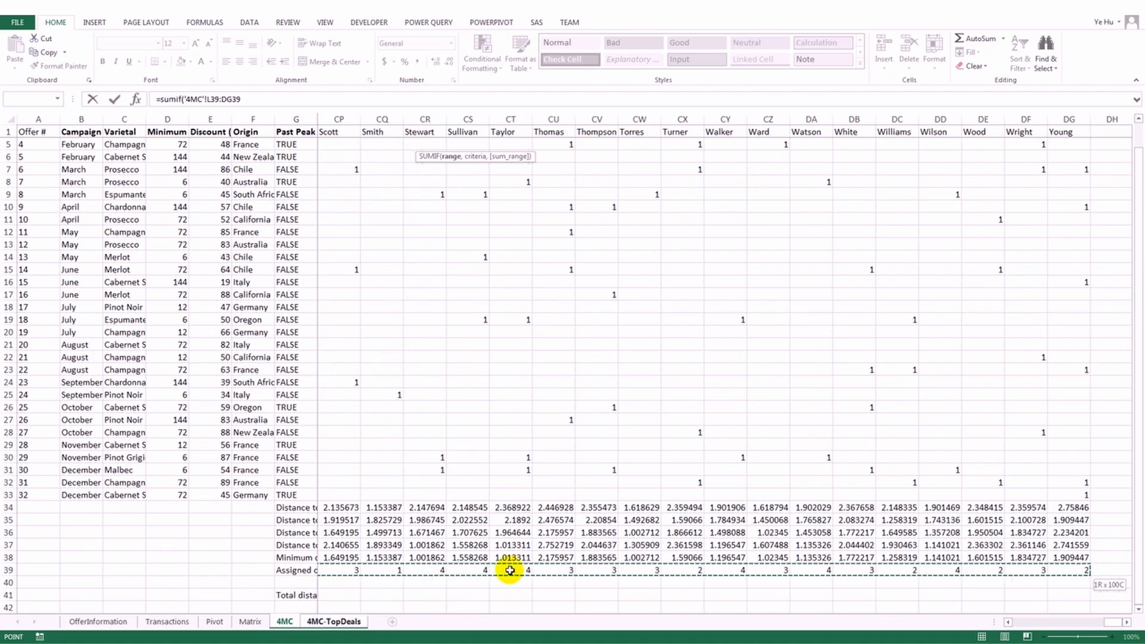
type(",")
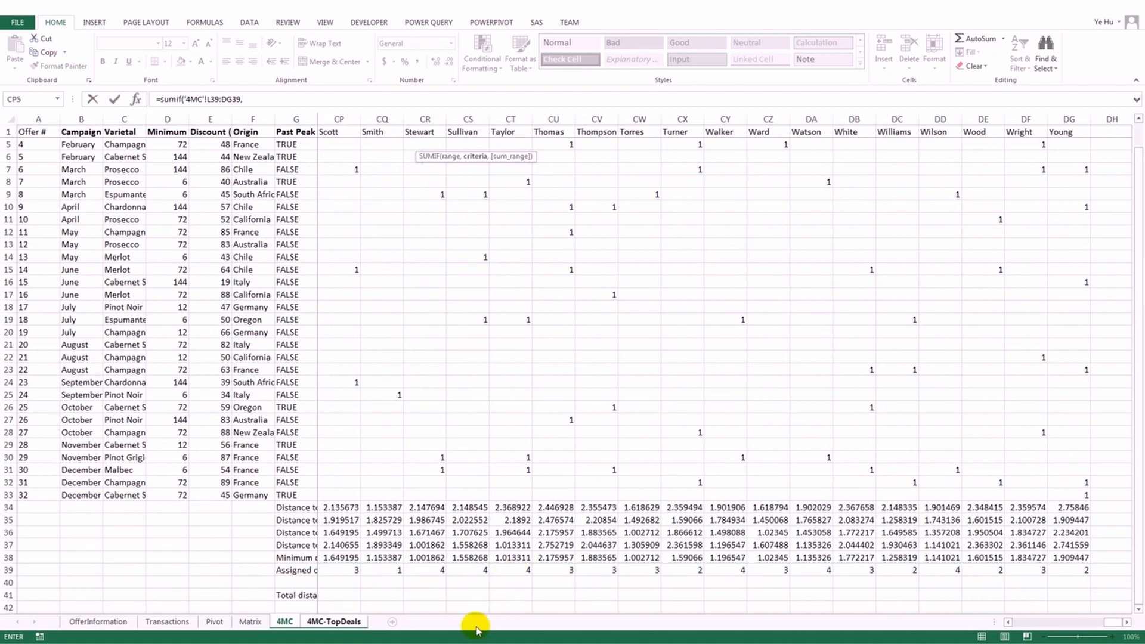
Set the SUMIF criteria to the cluster number in H1 of 4MC-TopDeals.
left_click(336, 623)
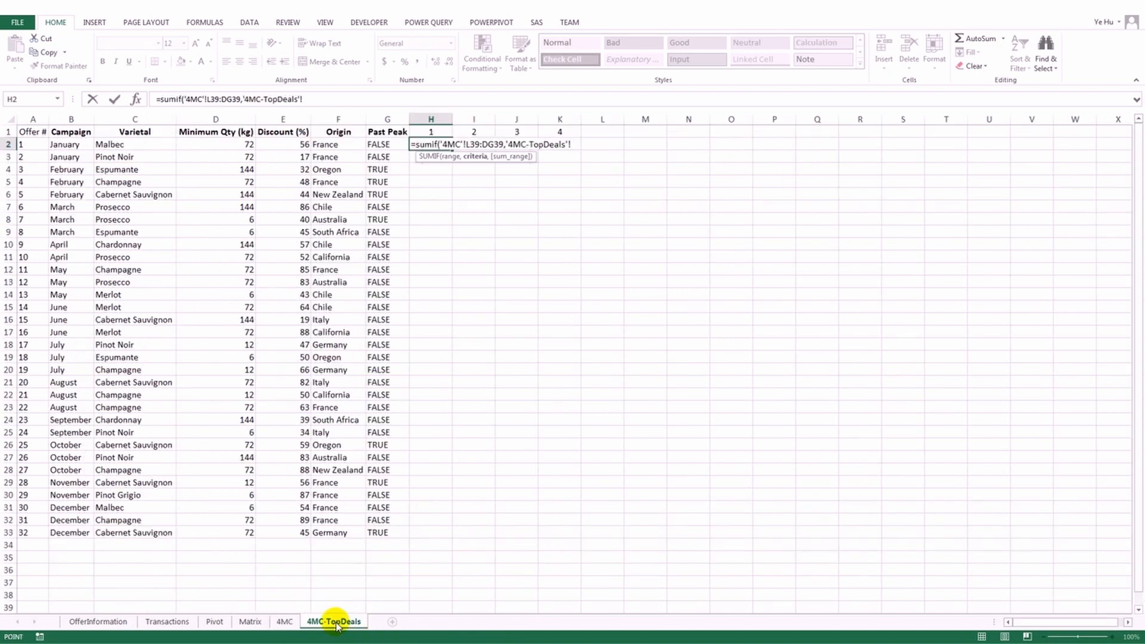
left_click(429, 130)
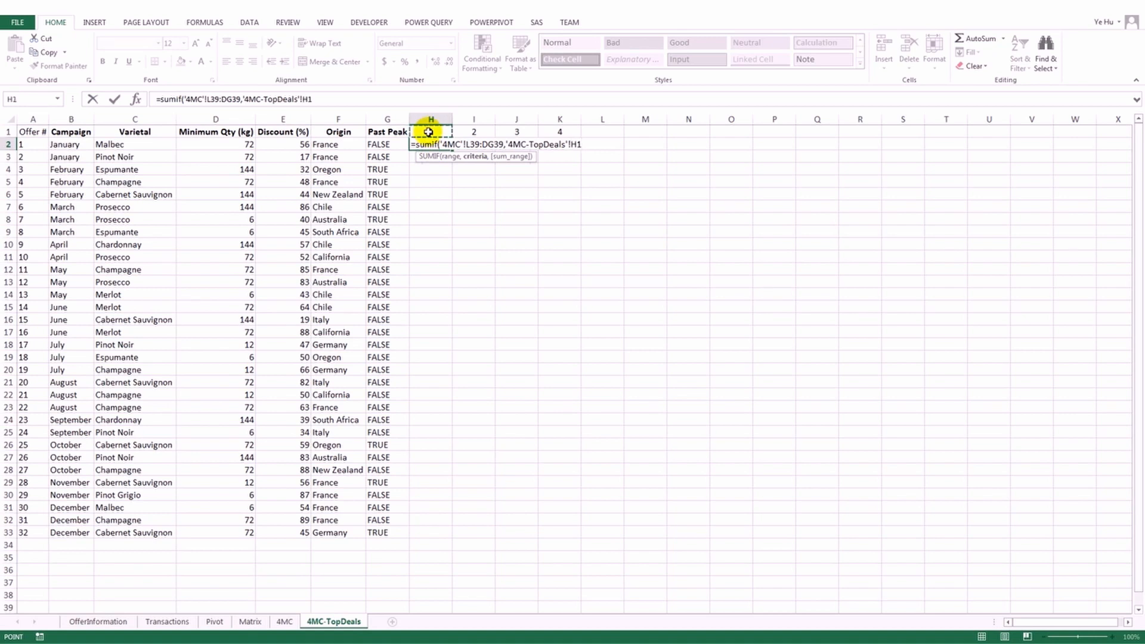
type(",")
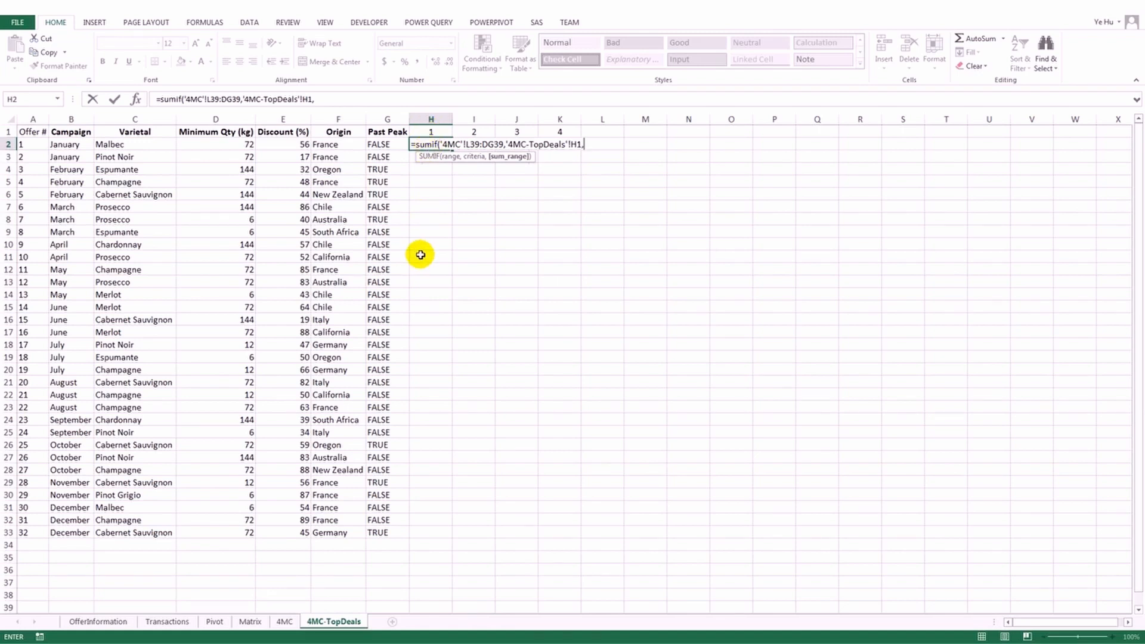
Complete the SUMIF formula in H2 with the offer's purchase row '4MC'!L2:DG2 as the sum range.
left_click(293, 622)
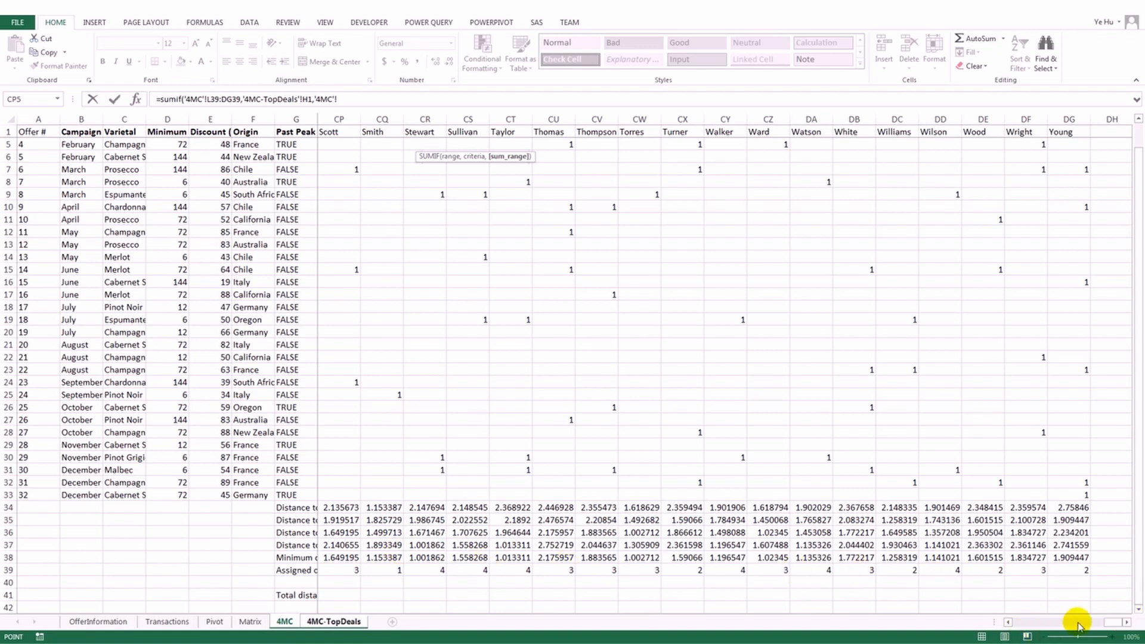
left_click_drag(1104, 623, 1014, 625)
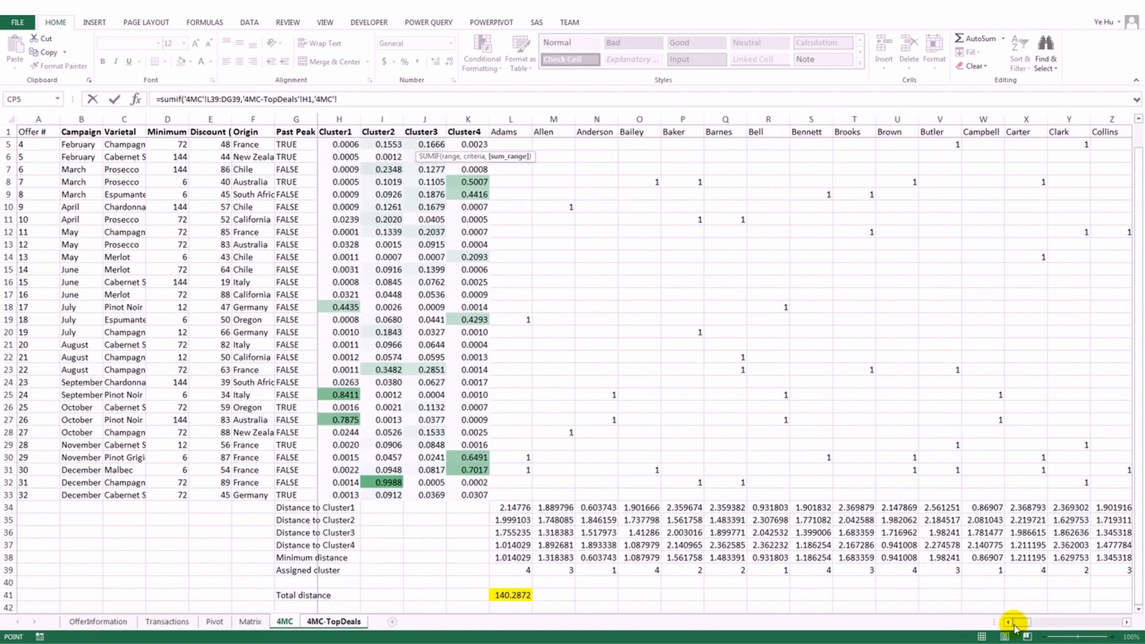
scroll(1134, 274, "up", 1)
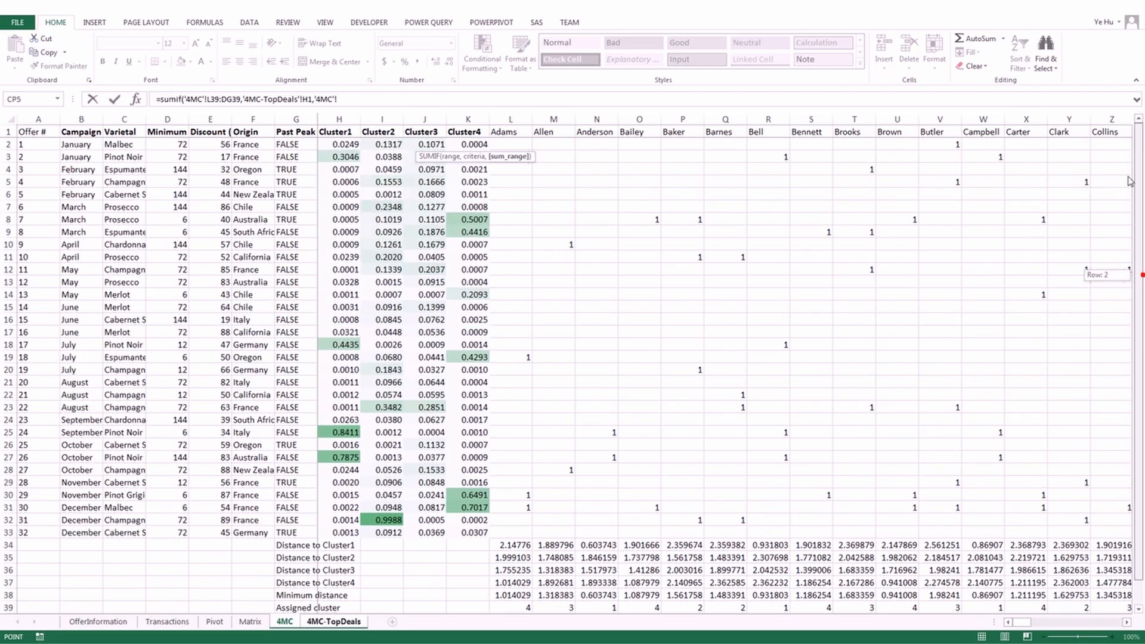
left_click(528, 144)
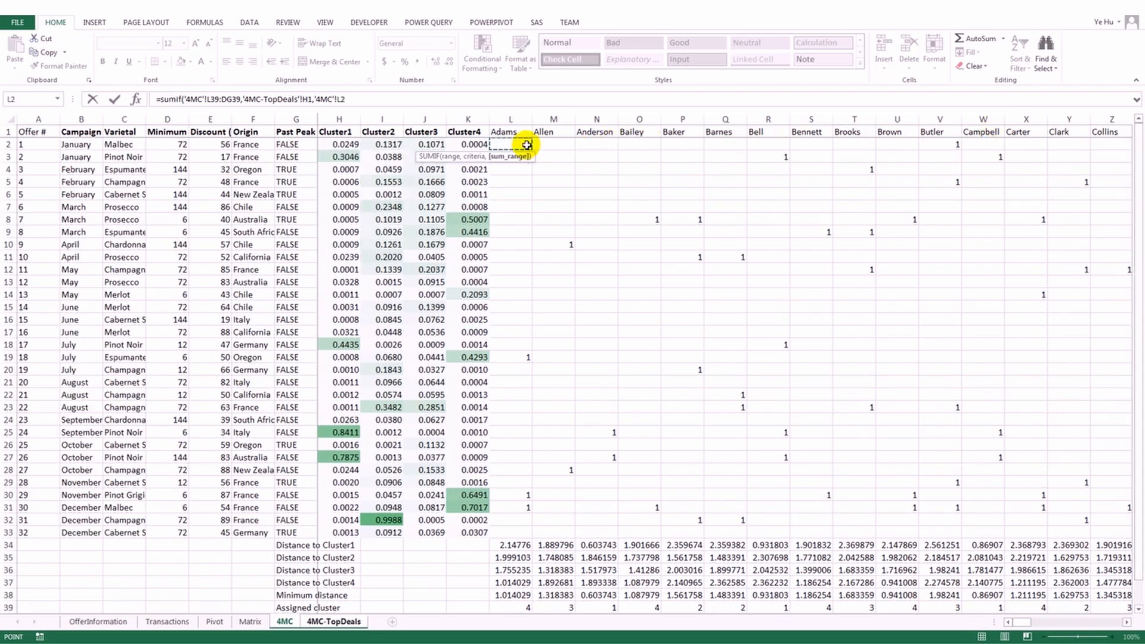
key("shift+Right")
key("shift+Right")
key("shift+Right")
key("shift+Right")
key("shift+Right")
key("shift+Right")
key("shift+Right")
key("shift+Right")
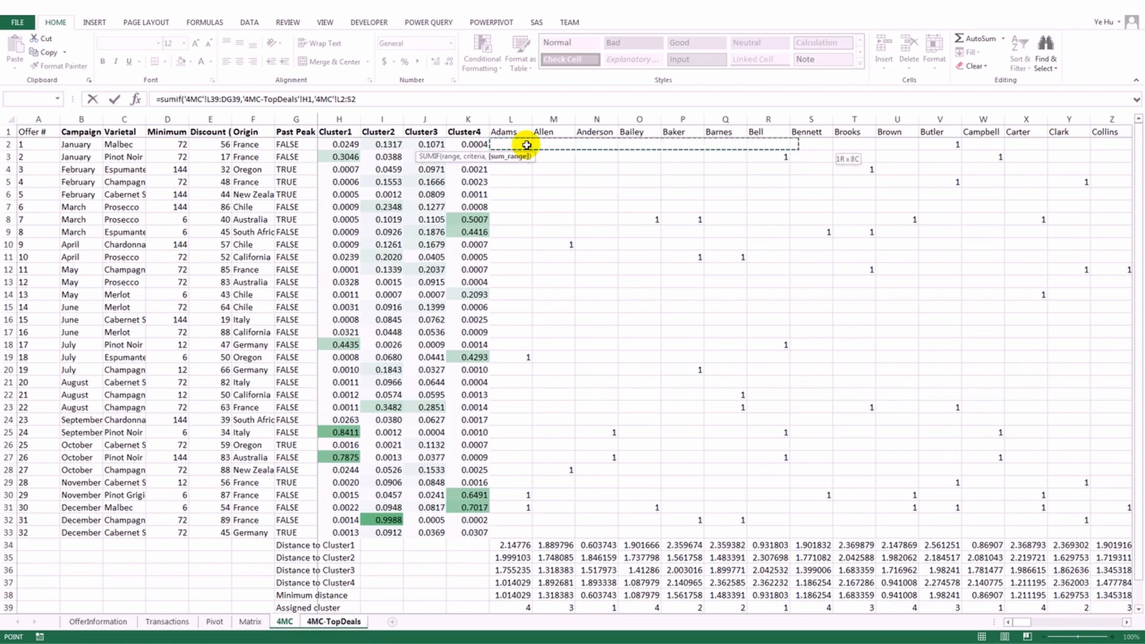
key("shift+Right")
key("shift+Right")
key("shift+Right")
key("shift+Right")
key("shift+Right")
key("shift+Right")
key("shift+Right")
key("shift+Right")
key("shift+Right")
key("shift+Right")
key("shift+Right")
key("shift+Right")
key("shift+Right")
key("shift+Right")
key("shift+Right")
key("shift+Right")
key("shift+Right")
key("shift+Right")
key("shift+Right")
key("shift+Right")
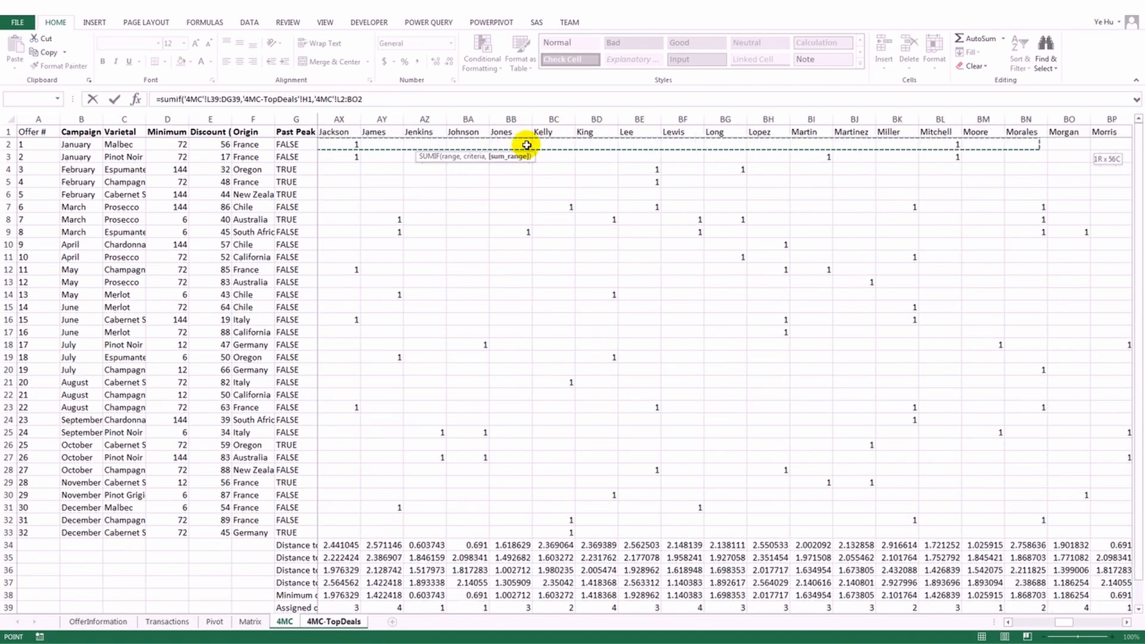
key("shift+Right")
key("shift+Right")
key("shift+Right")
key("shift+Right")
key("shift+Right")
key("shift+Right")
key("shift+Right")
key("shift+Right")
key("shift+Right")
key("shift+Right")
key("shift+Right")
key("shift+Right")
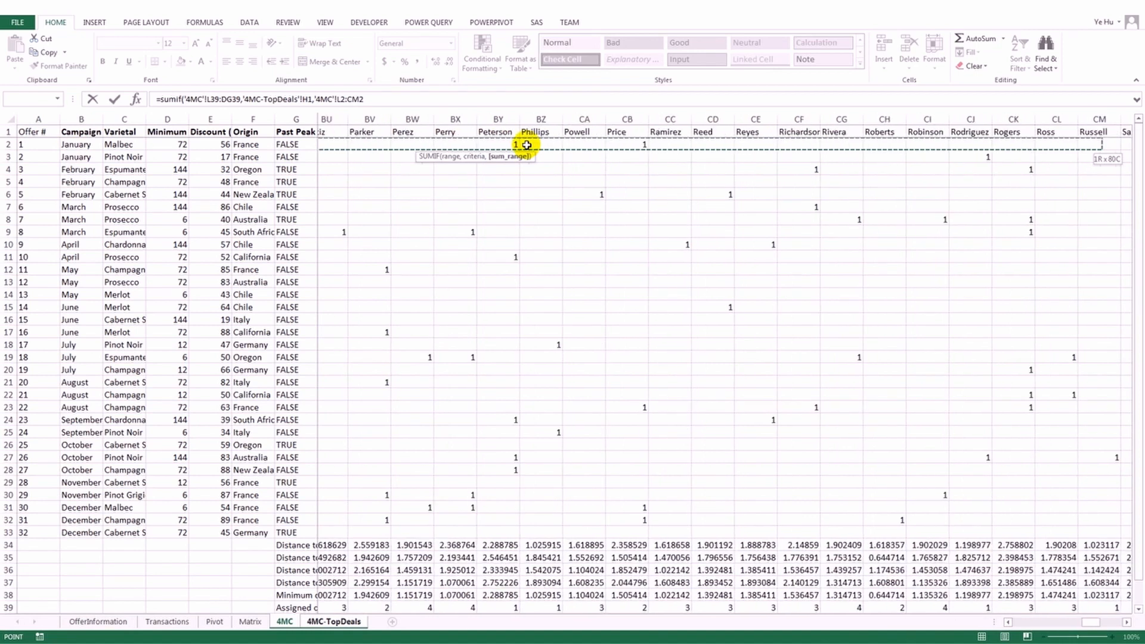
key("shift+Right")
key("shift+Right")
key("shift+Right")
key("shift+Right")
key("shift+Right")
key("shift+Right")
key("shift+Right")
key("shift+Right")
key("shift+Right")
key("shift+Right")
key("shift+Right")
key("shift+Right")
key("shift+Right")
key("shift+Right")
key("shift+Right")
key("shift+Right")
key("shift+Right")
key("shift+Right")
key("shift+Right")
key("shift+Right")
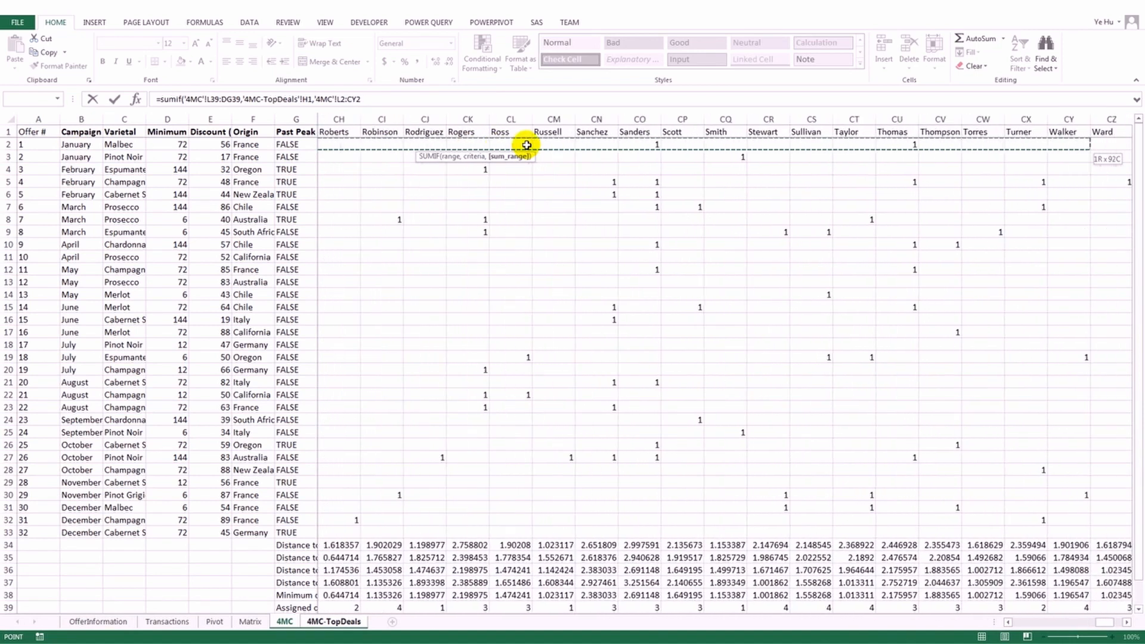
key("shift+Left")
key("shift+Left")
key("shift+Left")
key("shift+Left")
key("shift+Left")
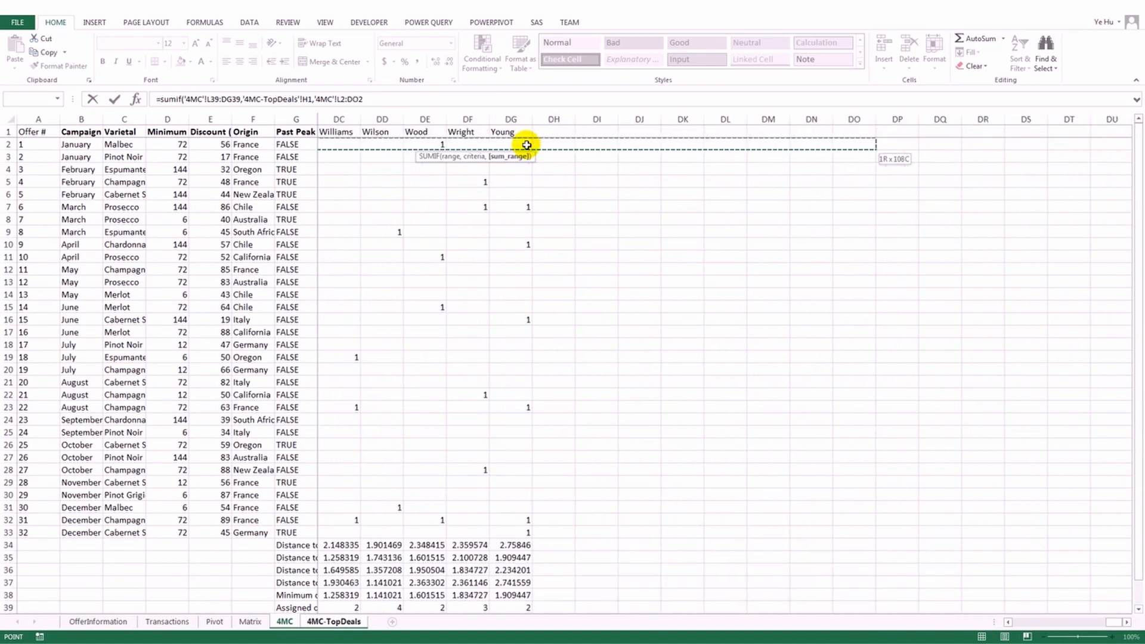
key("shift+Right")
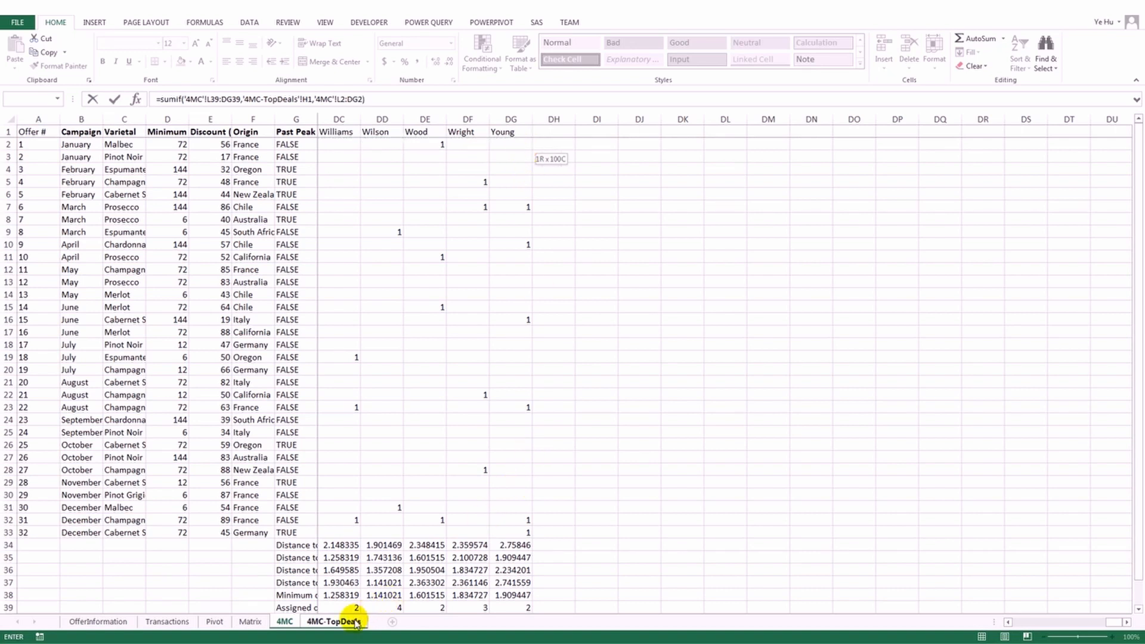
key("Return")
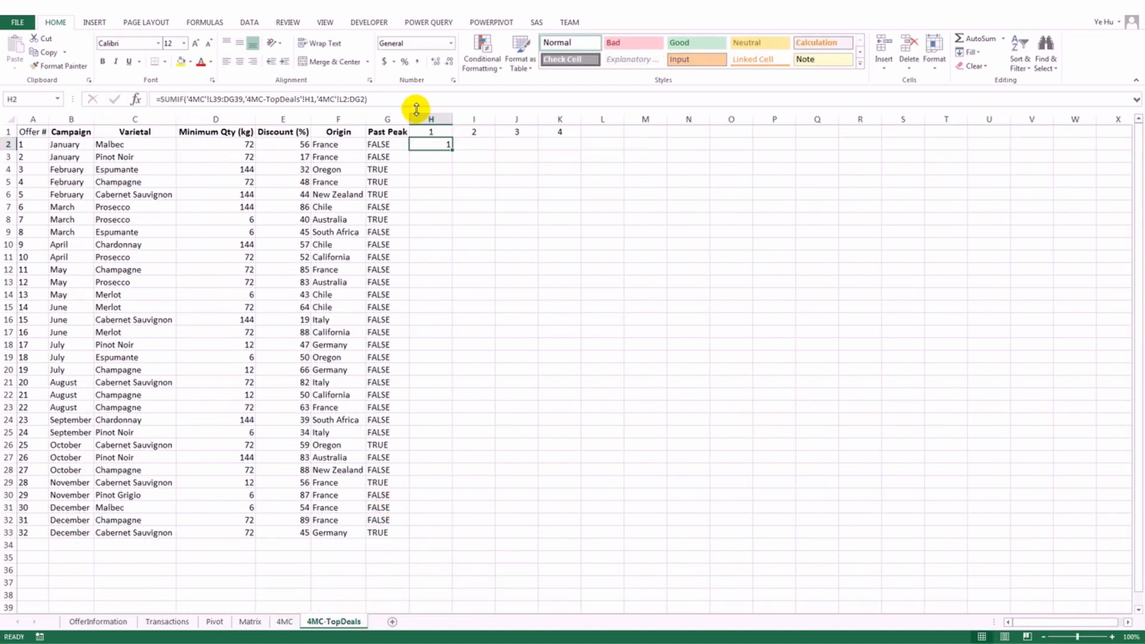
Make the assigned-cluster range in H2's SUMIF formula absolute as '4MC'!$L$39:$DG$39.
left_click(395, 97)
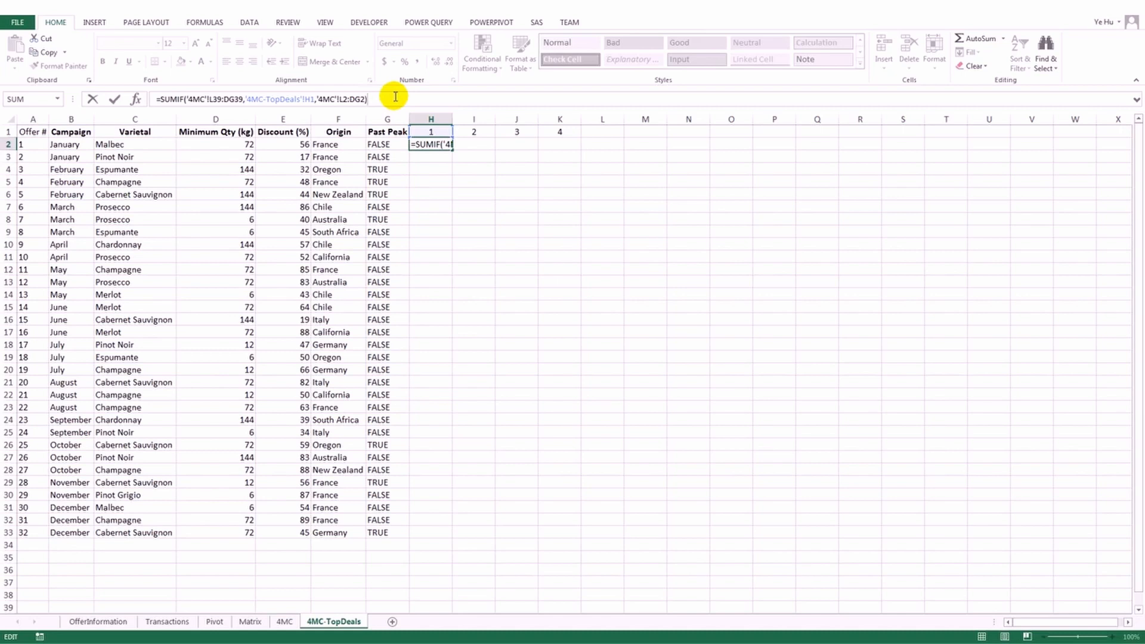
left_click(210, 99)
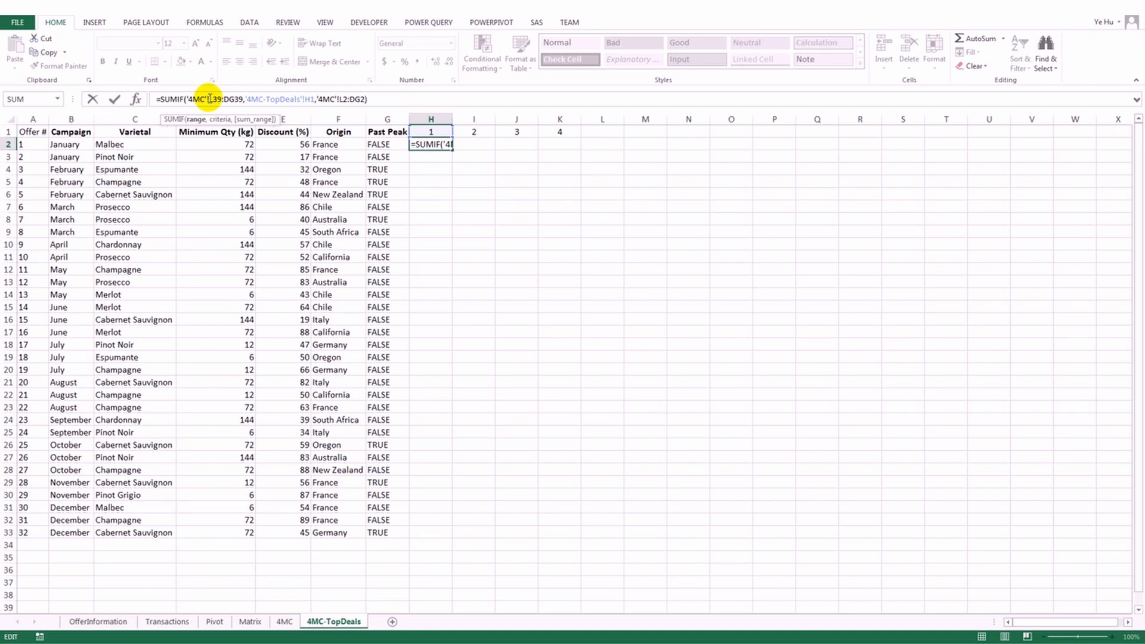
key("F4")
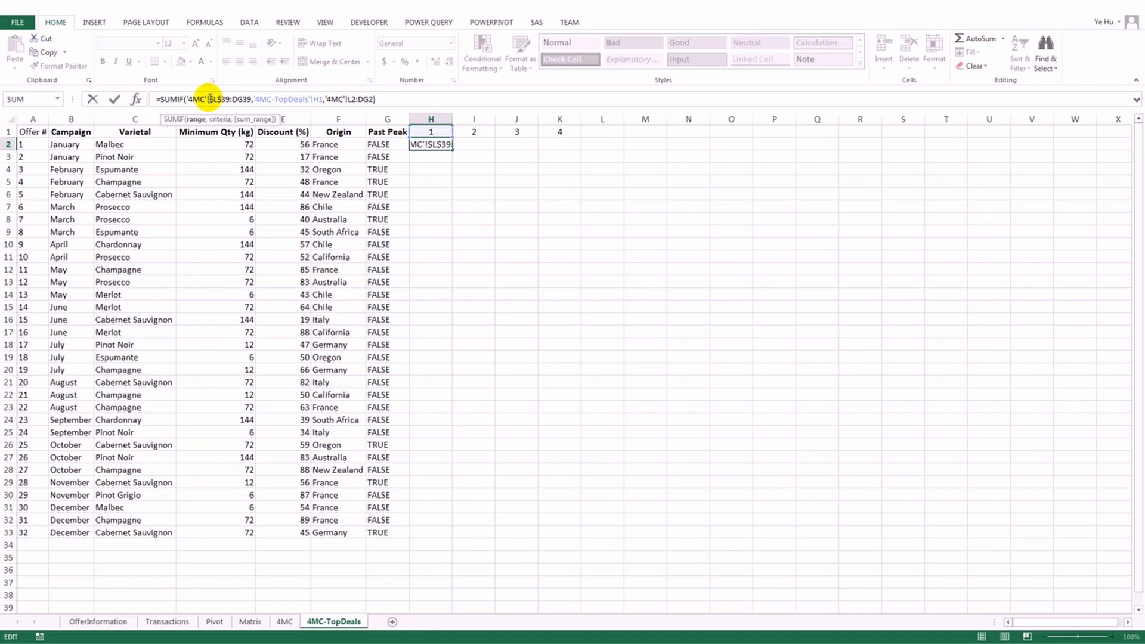
key("Right")
key("Right")
key("F4")
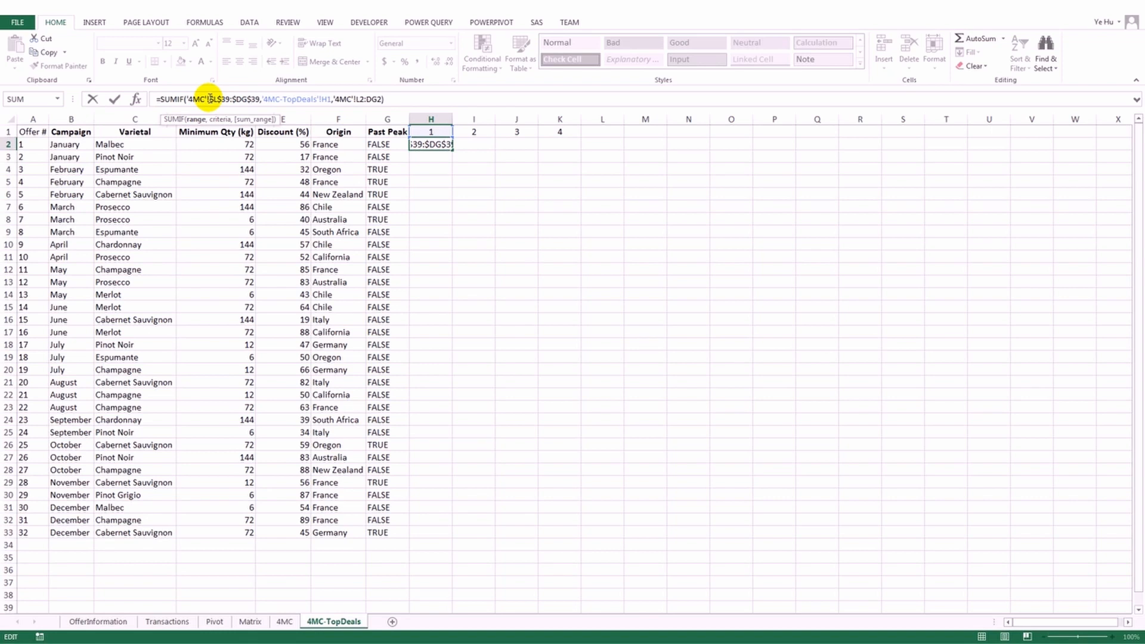
Lock the criteria row as H$1 and the sum range columns as '4MC'!$L2:$DG2 in H2's SUMIF formula.
left_click(329, 99)
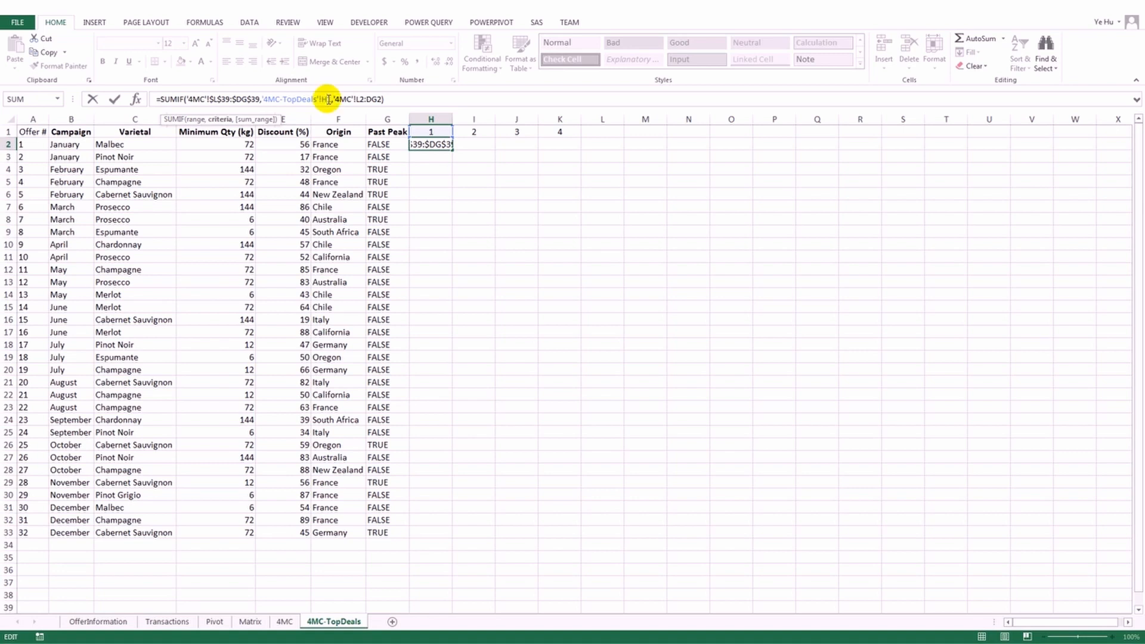
type("$")
left_click(358, 99)
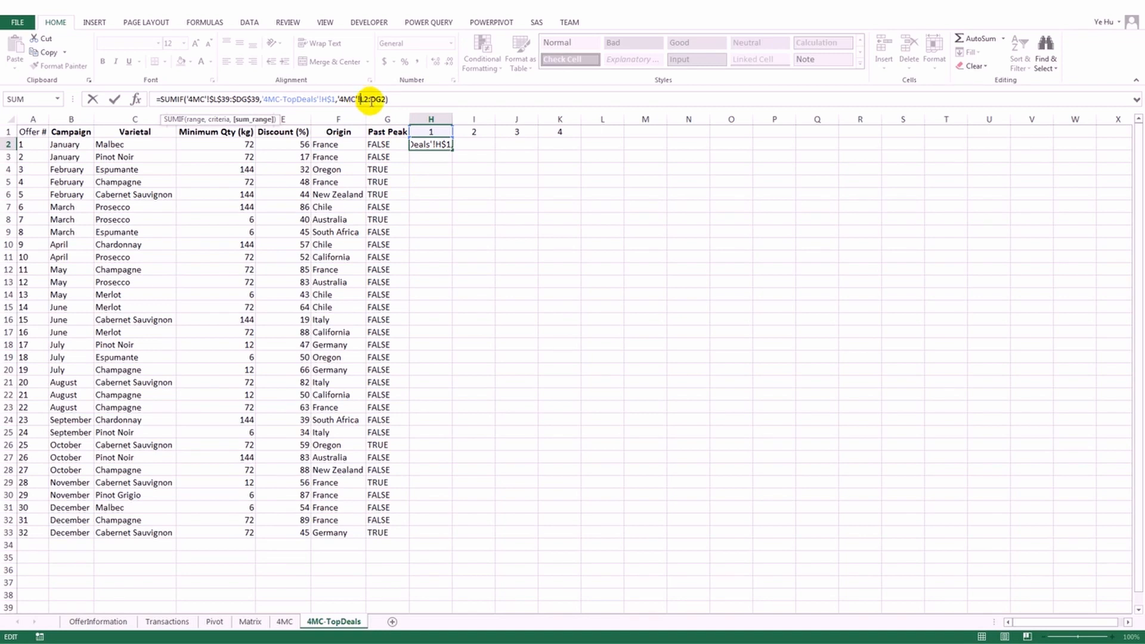
type("$L$")
key("Return")
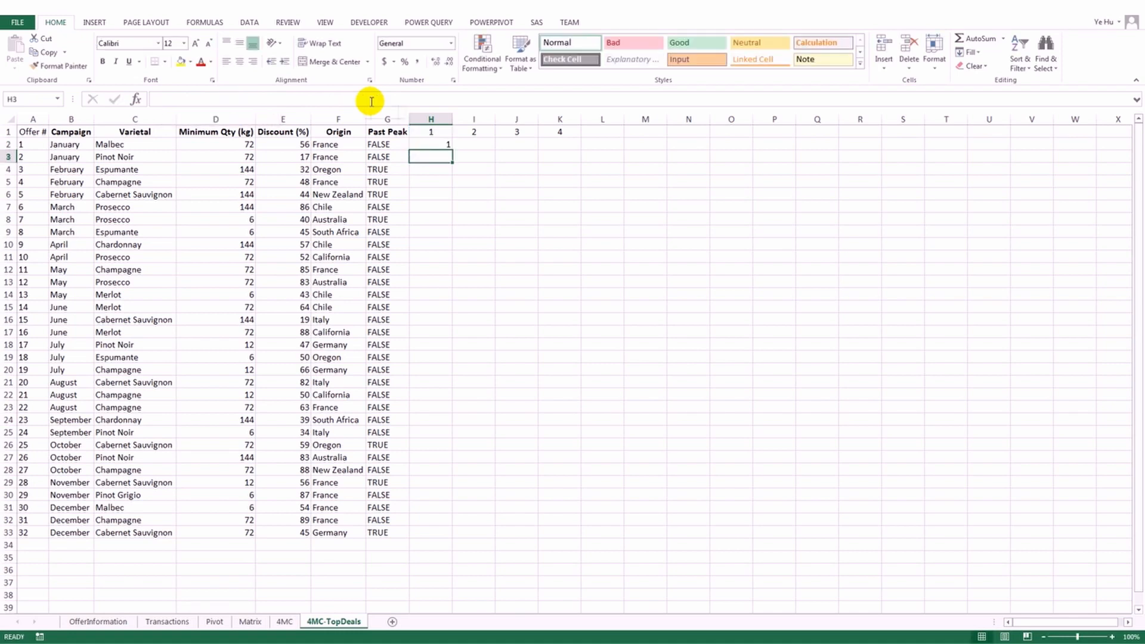
Fill the SUMIF formula from H2 across to K2 and down to row 33 for every offer.
left_click(428, 145)
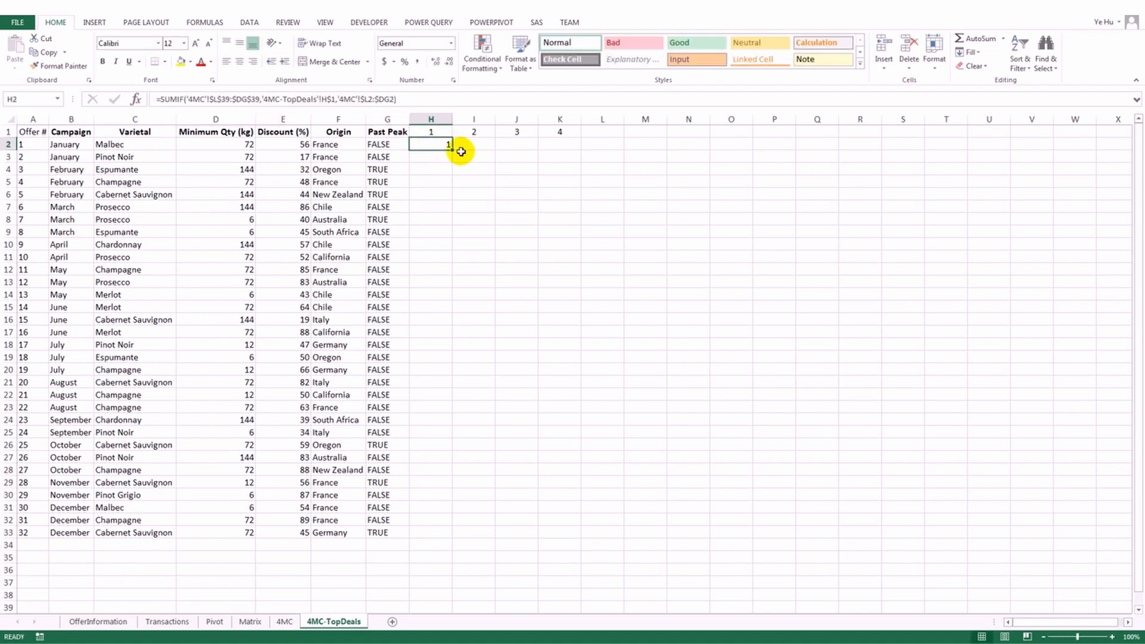
left_click_drag(454, 150, 580, 151)
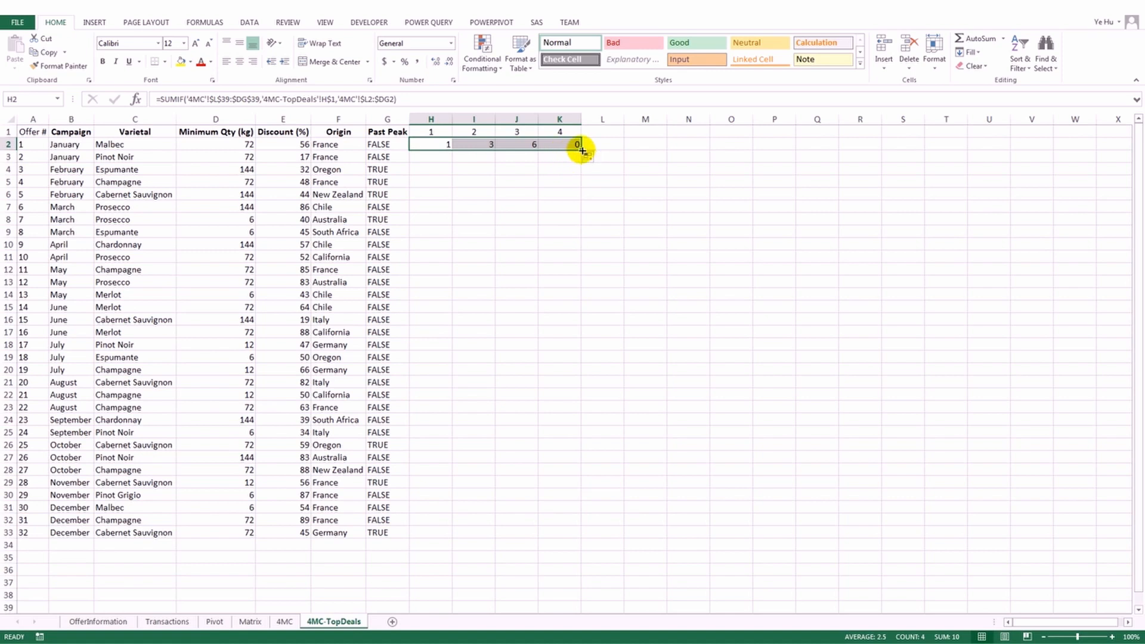
double_click(583, 151)
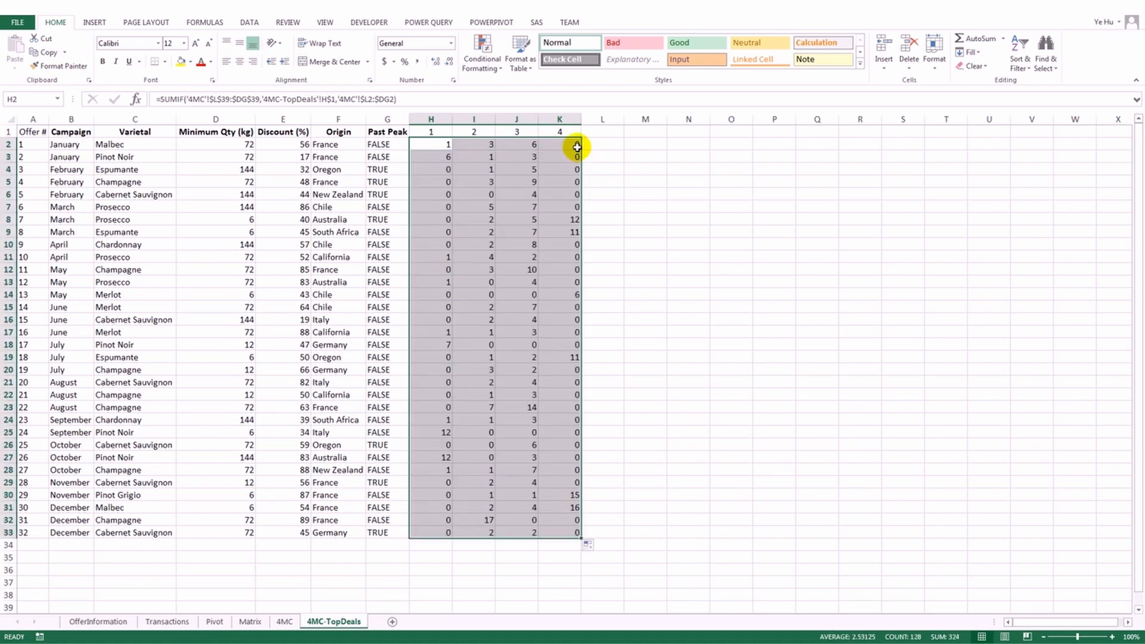
Apply the green-white color scale as conditional formatting to the cluster counts in H2:K33.
left_click(483, 55)
mouse_move(513, 167)
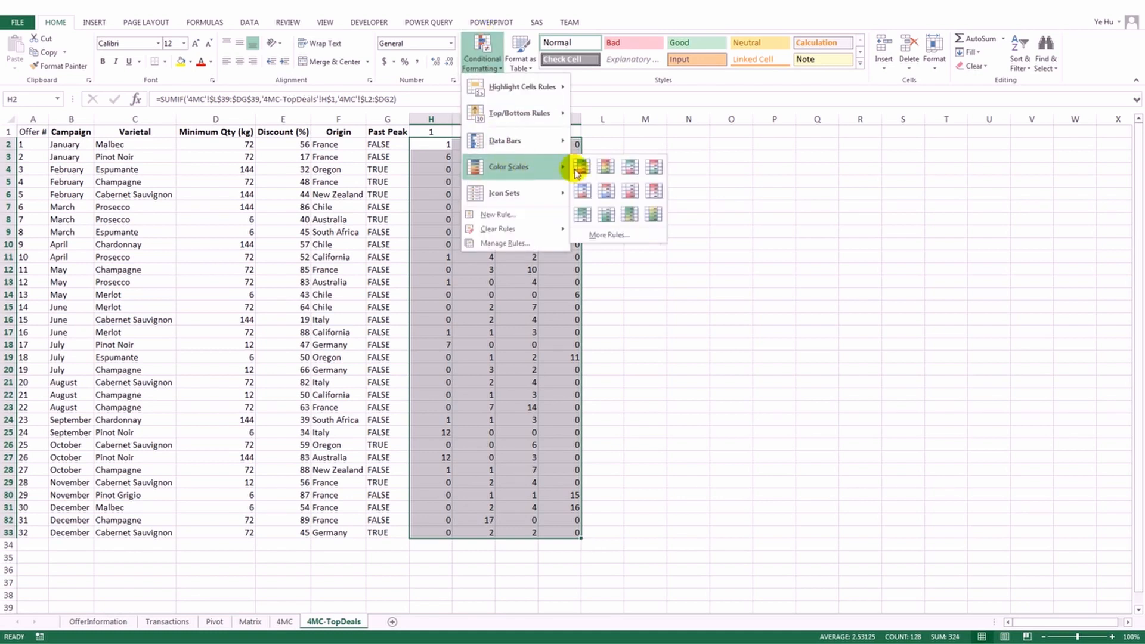
left_click(582, 213)
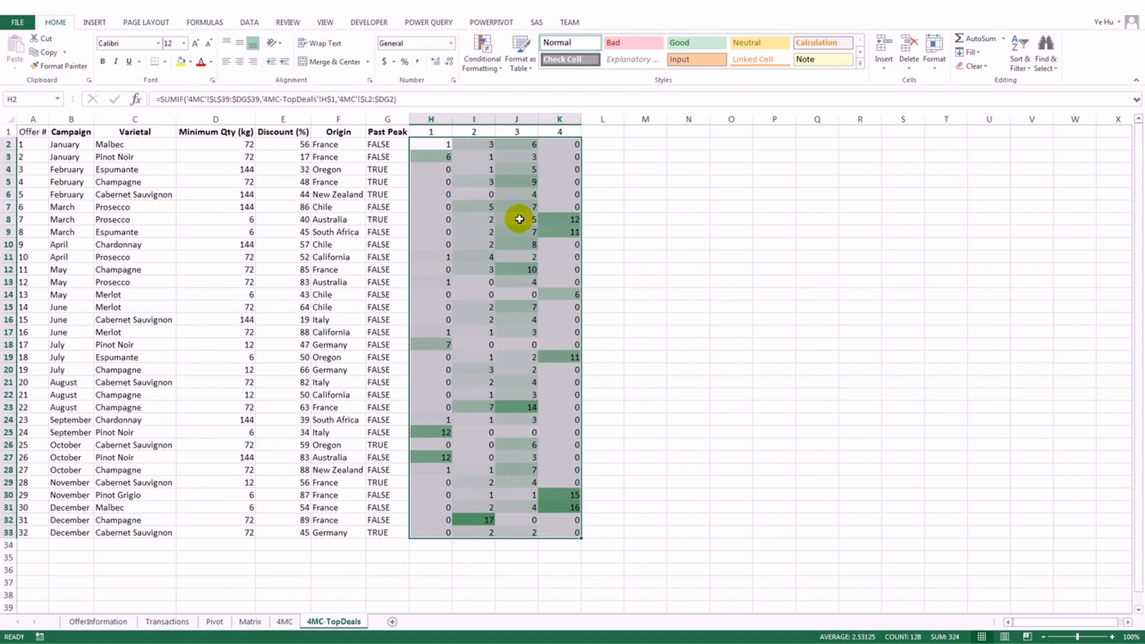
Turn on filtering for the header row and sort the offers by cluster 1 counts from largest to smallest.
left_click(442, 145)
left_click(432, 141)
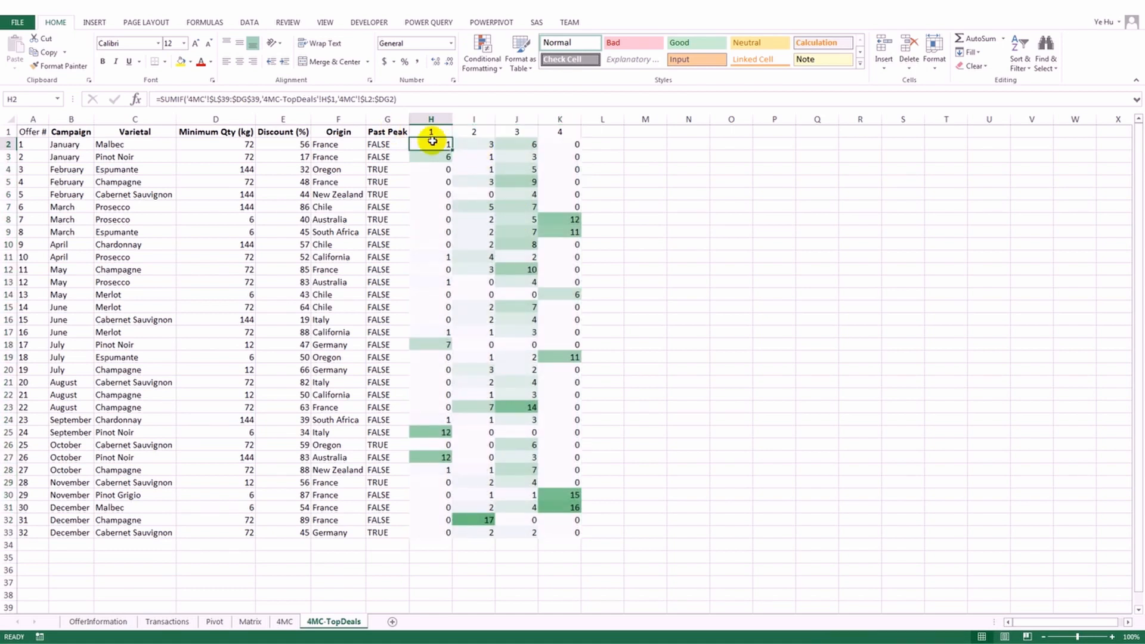
left_click(250, 24)
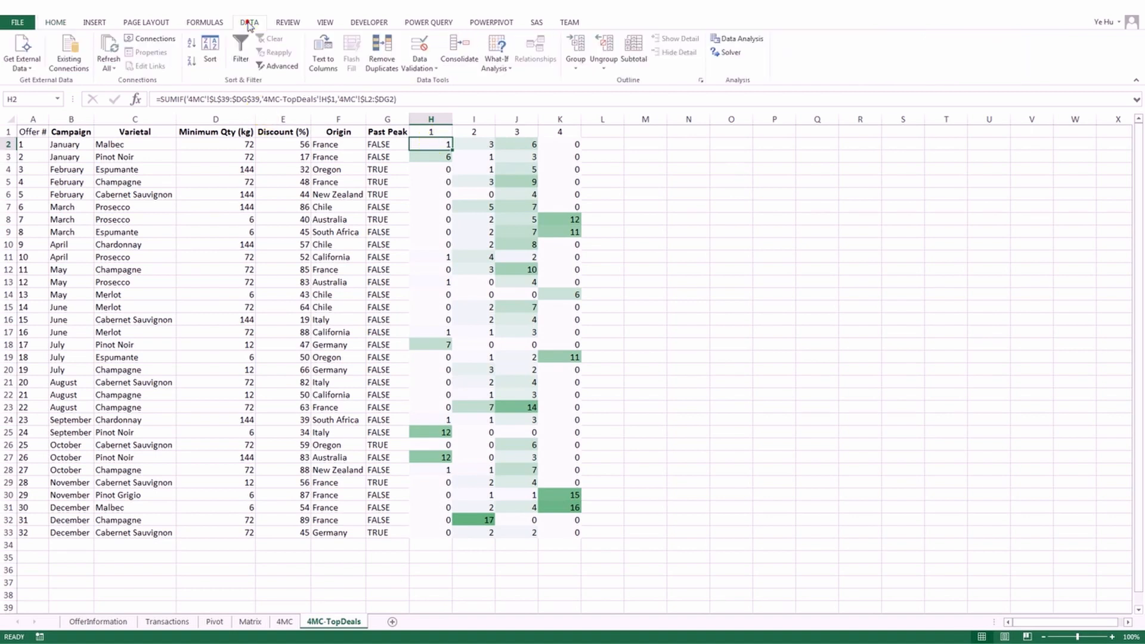
left_click(243, 51)
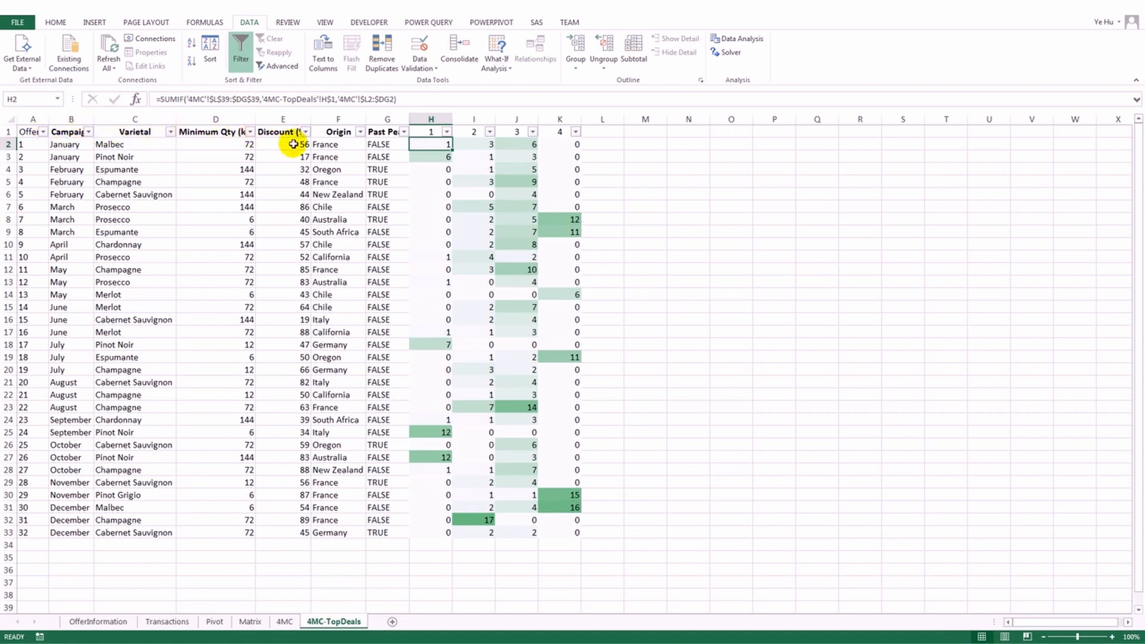
left_click(447, 132)
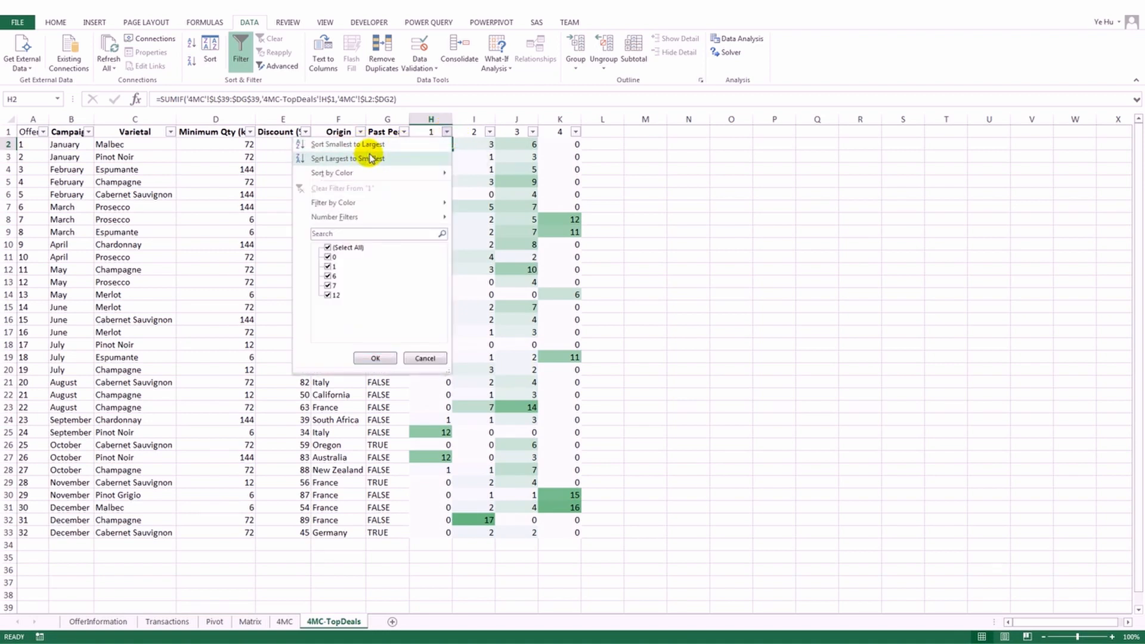
mouse_move(376, 173)
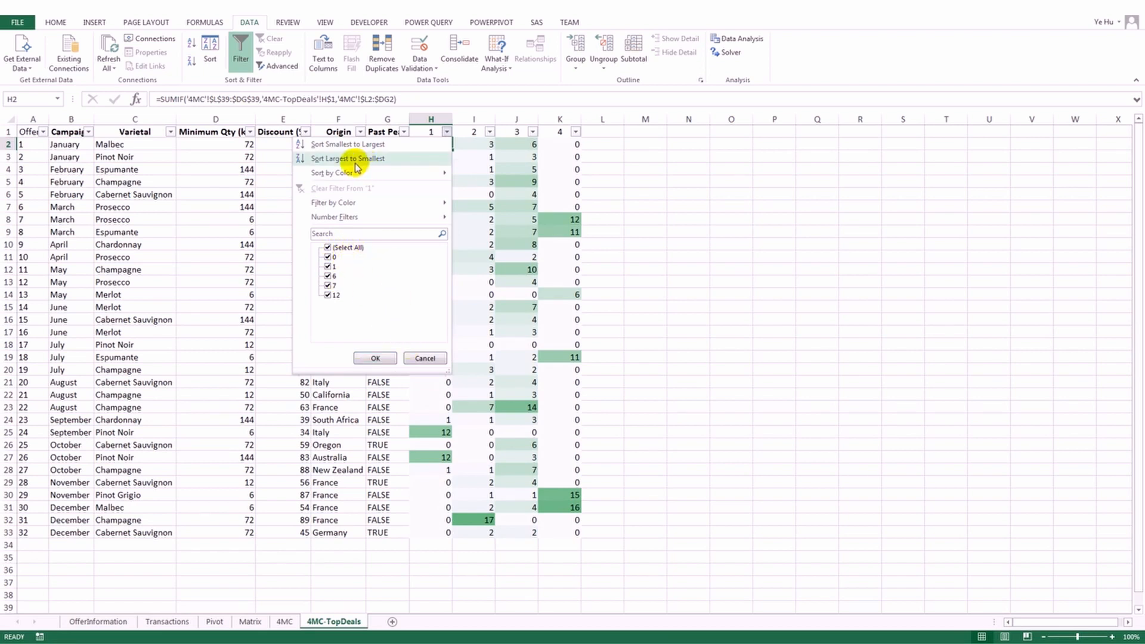
left_click(326, 159)
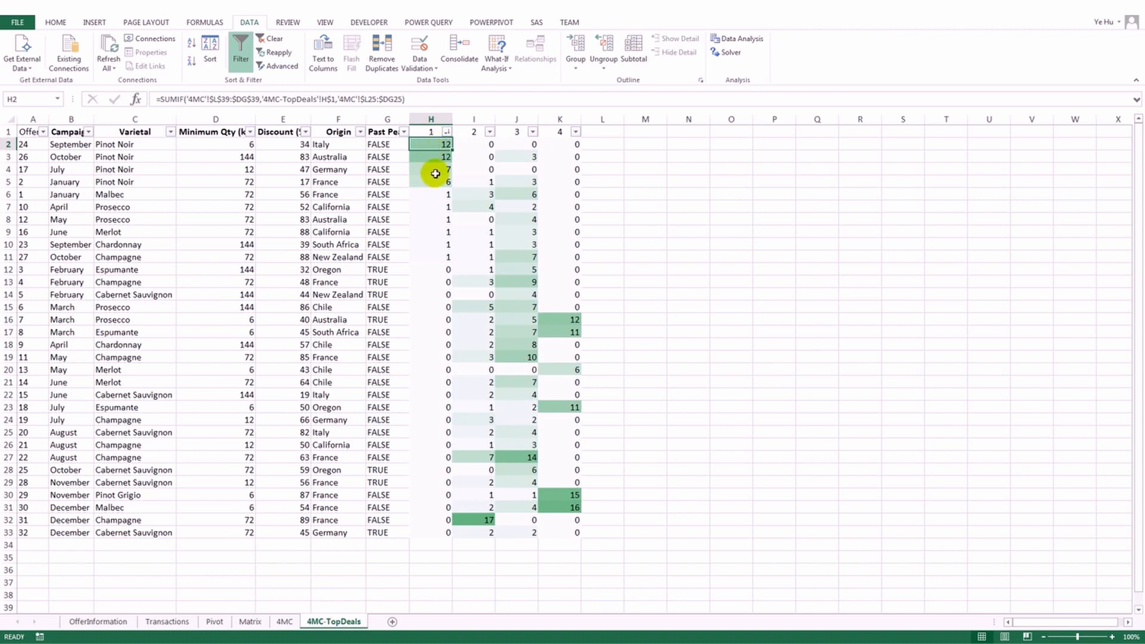
Enter the label Pinot Noir in H35 below the cluster 1 column.
left_click(430, 555)
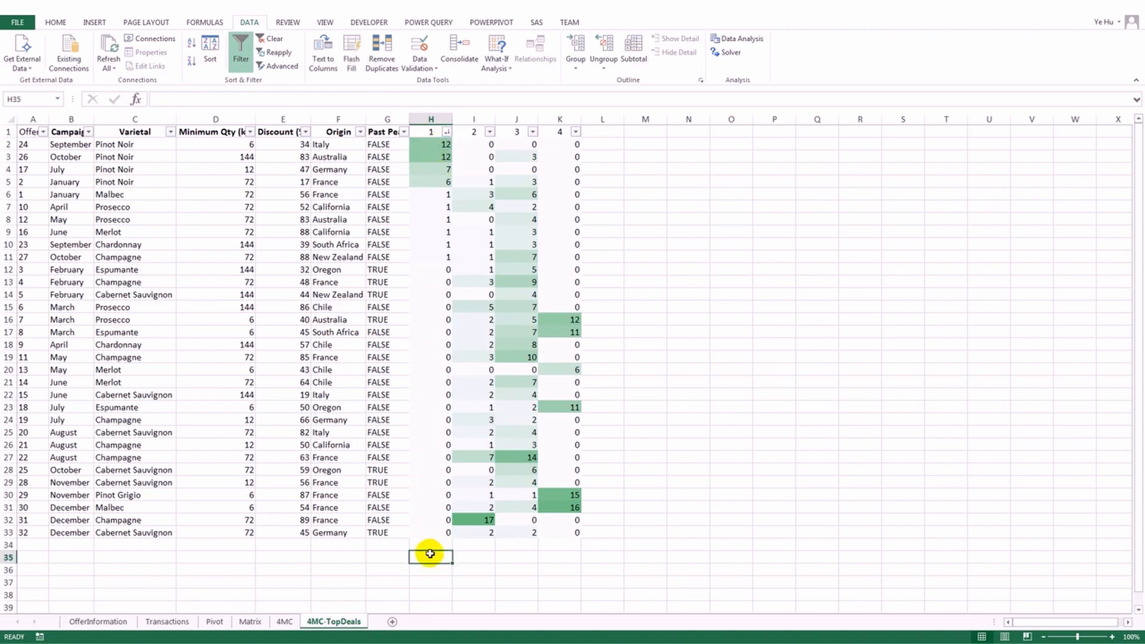
type("P")
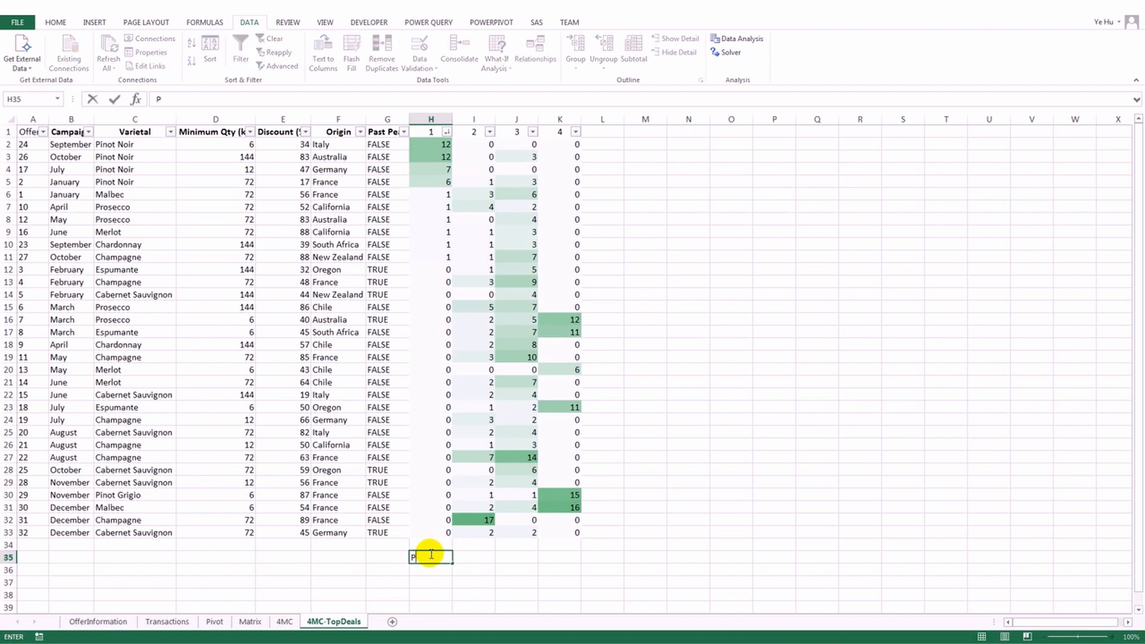
type("inot Noir")
key("Return")
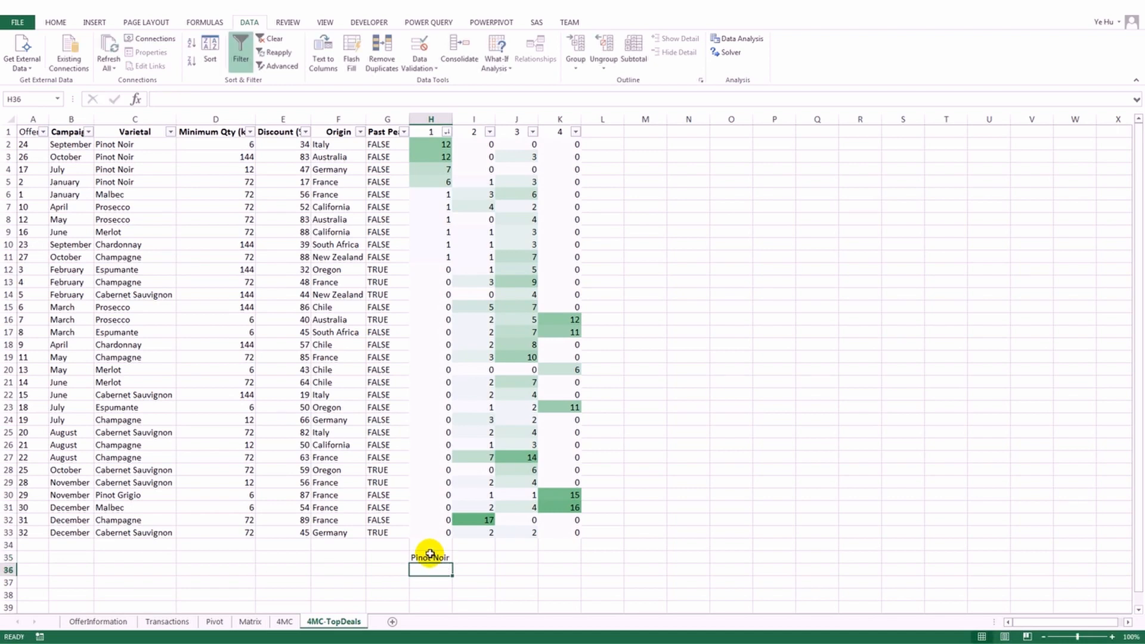
Sort the offers by cluster 2 counts from largest to smallest and enter the label Sparkling in I35.
left_click(490, 132)
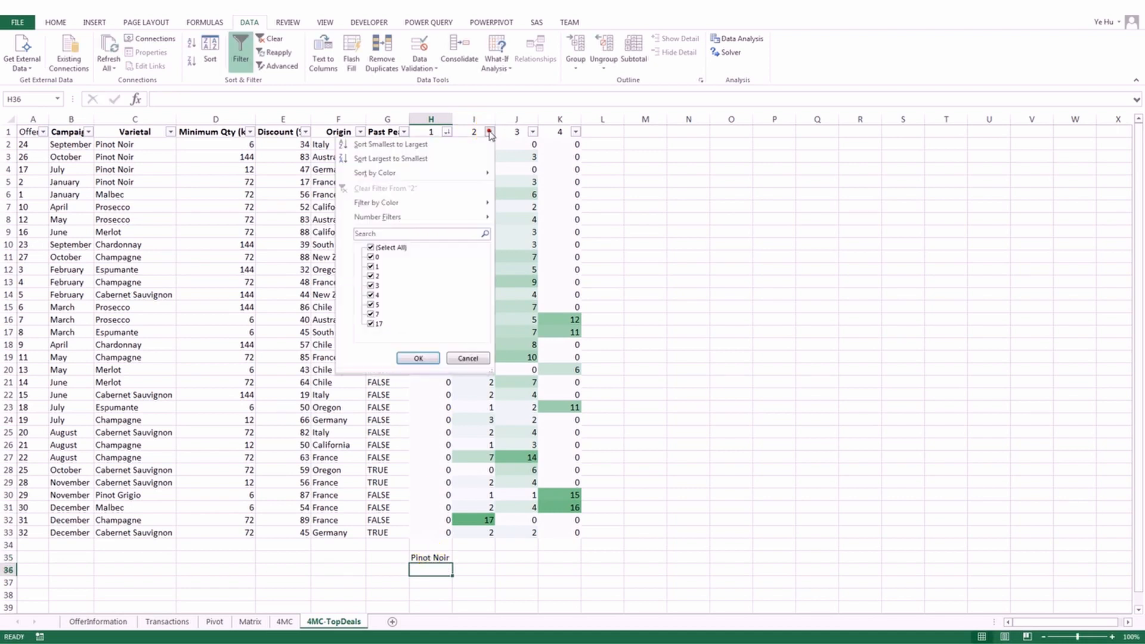
left_click(412, 158)
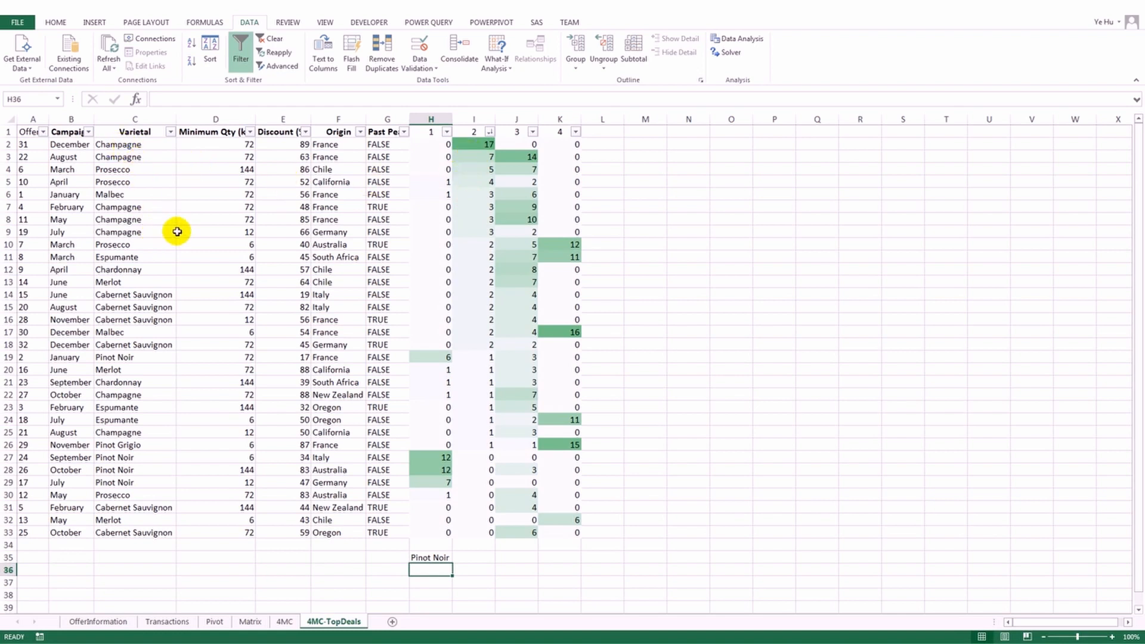
left_click(477, 558)
left_click(477, 559)
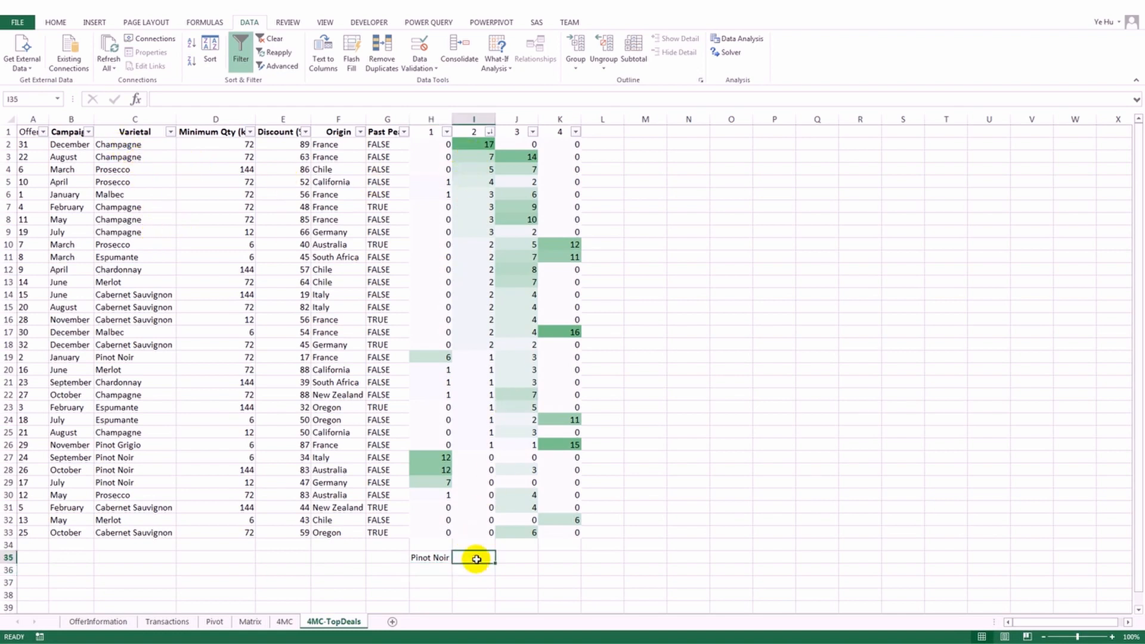
type("Spr")
key("BackSpace")
key("BackSpace")
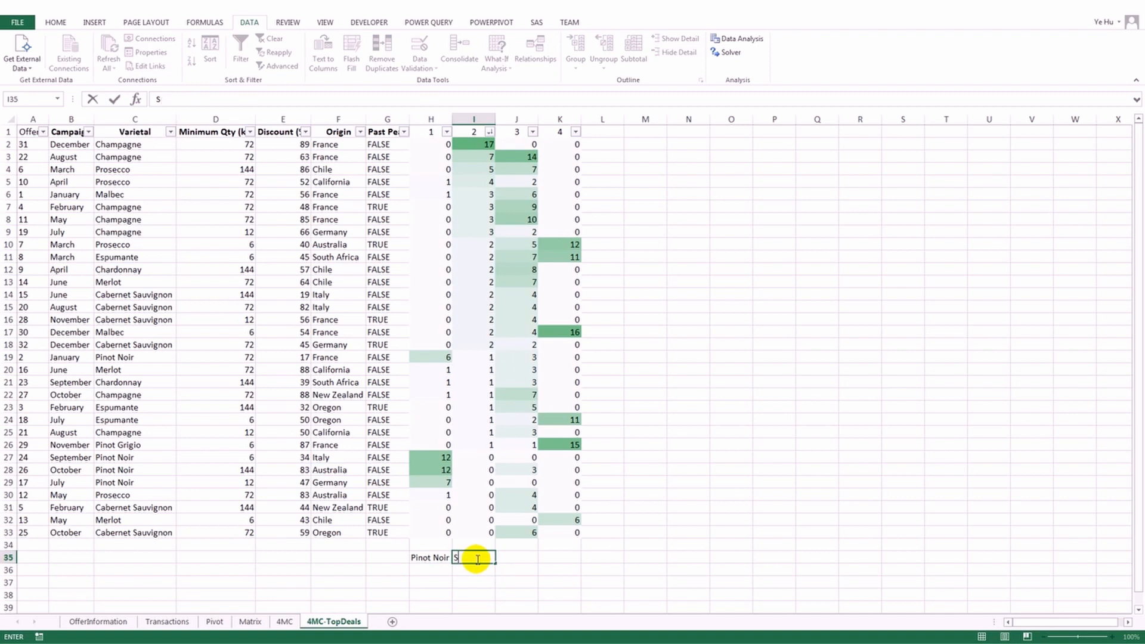
type("parkling")
key("Return")
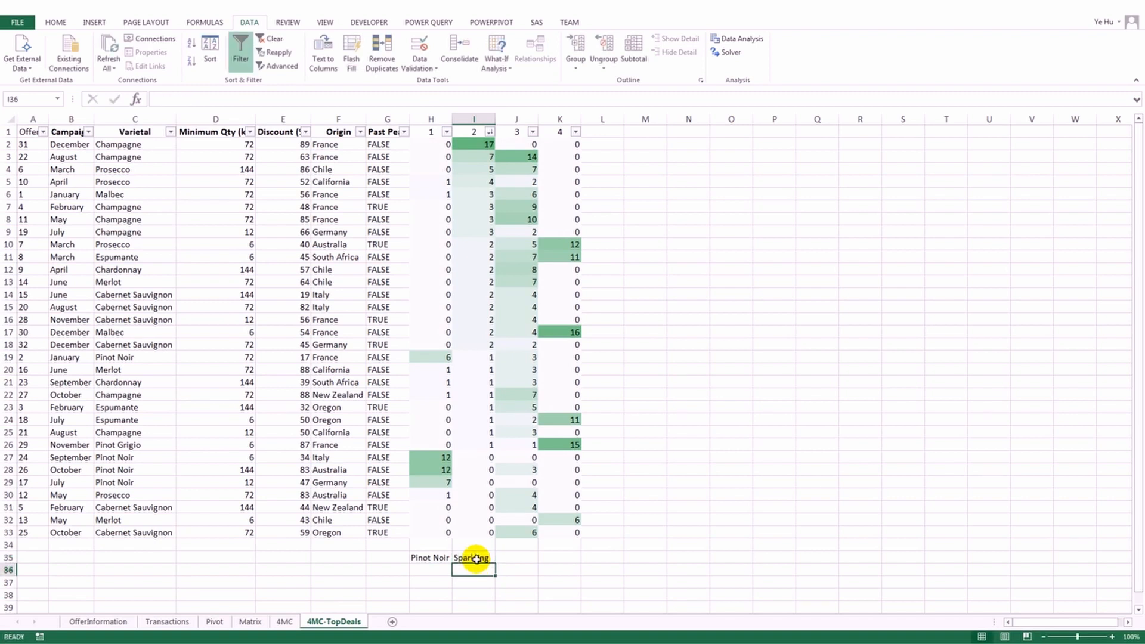
Sort the offers by cluster 3 counts from largest to smallest and enter a question mark as the label in J35.
left_click(532, 131)
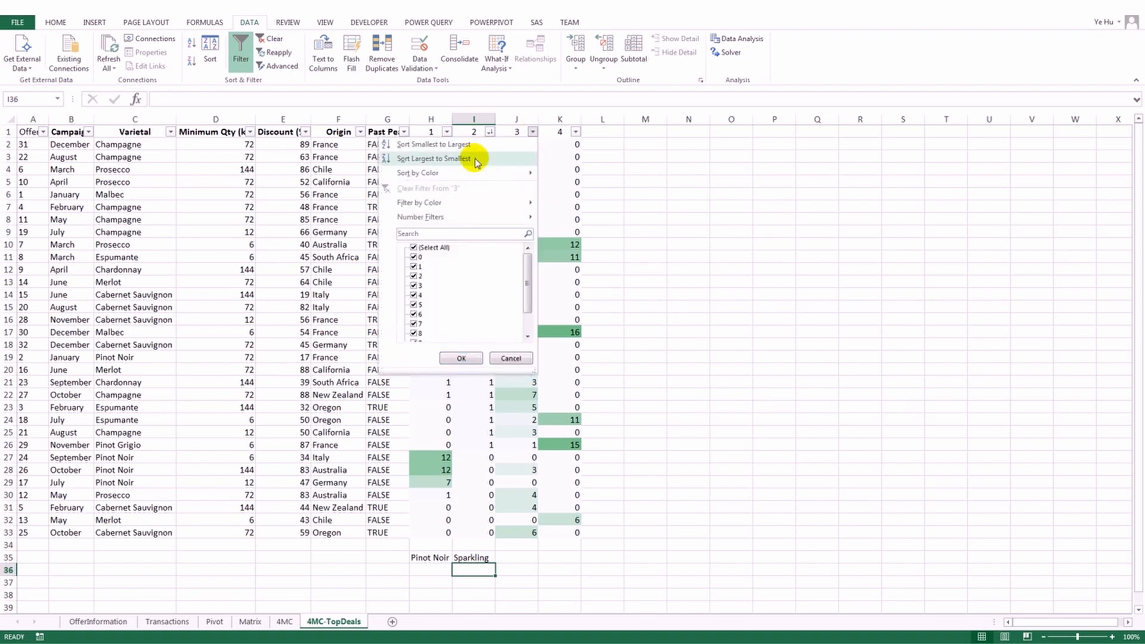
left_click(434, 159)
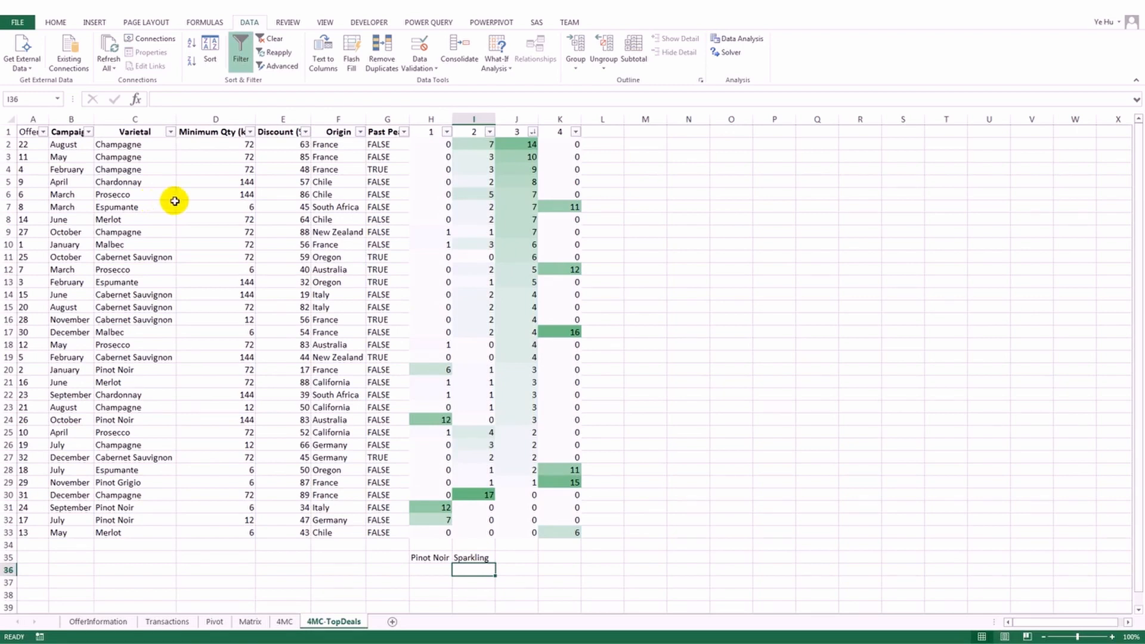
left_click(512, 558)
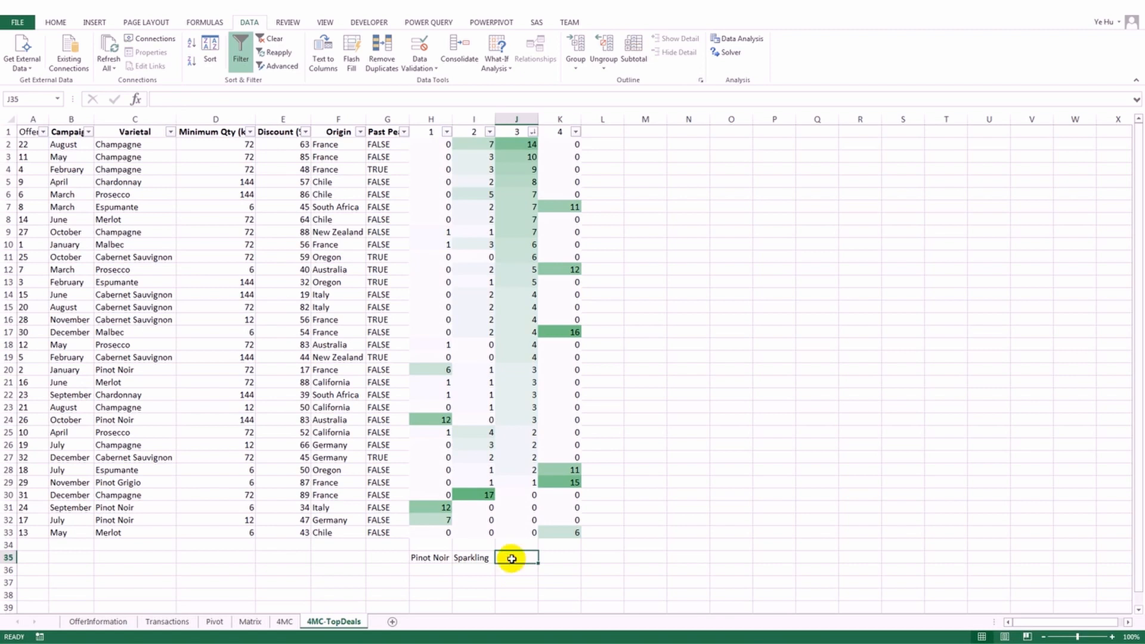
type("?")
key("Return")
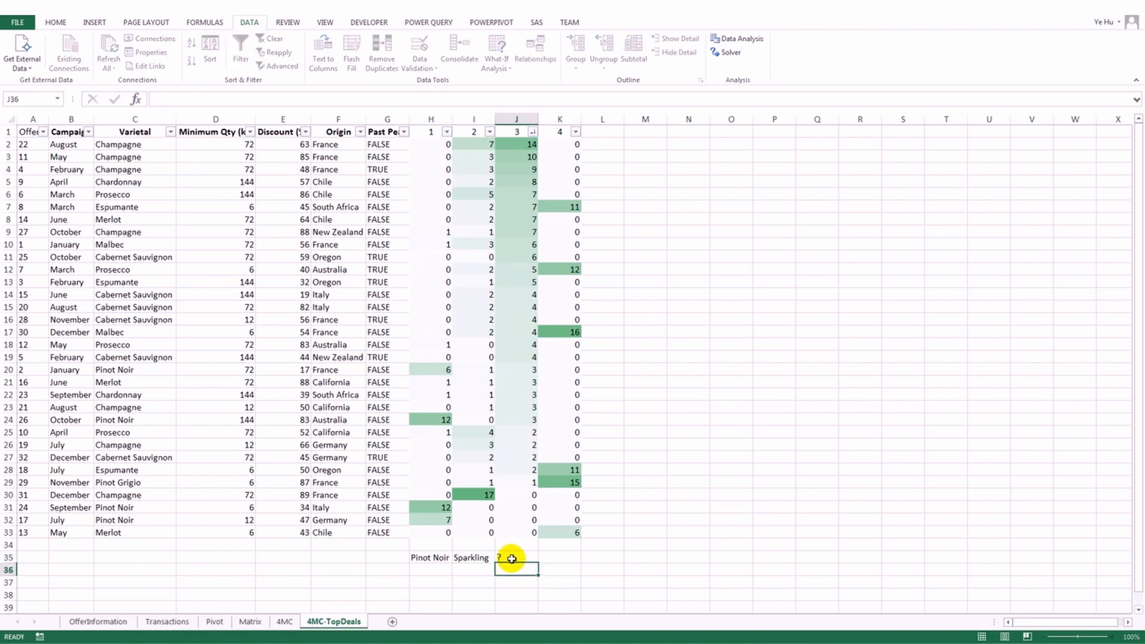
Sort the offers by cluster 4 counts from largest to smallest and enter the label Small order in K35.
left_click(576, 132)
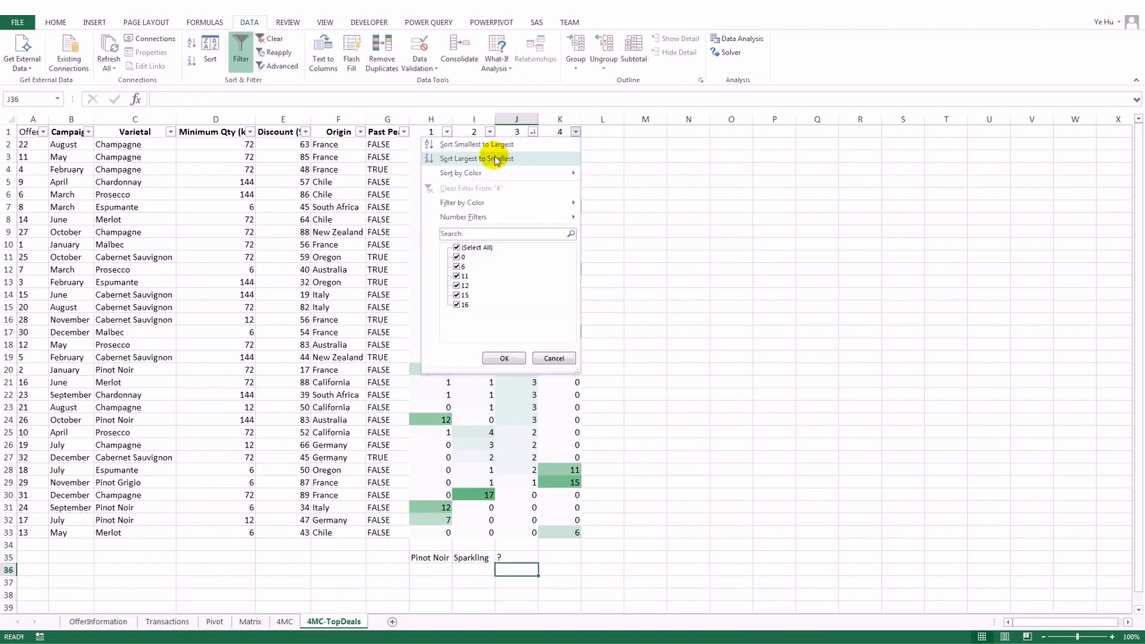
left_click(496, 159)
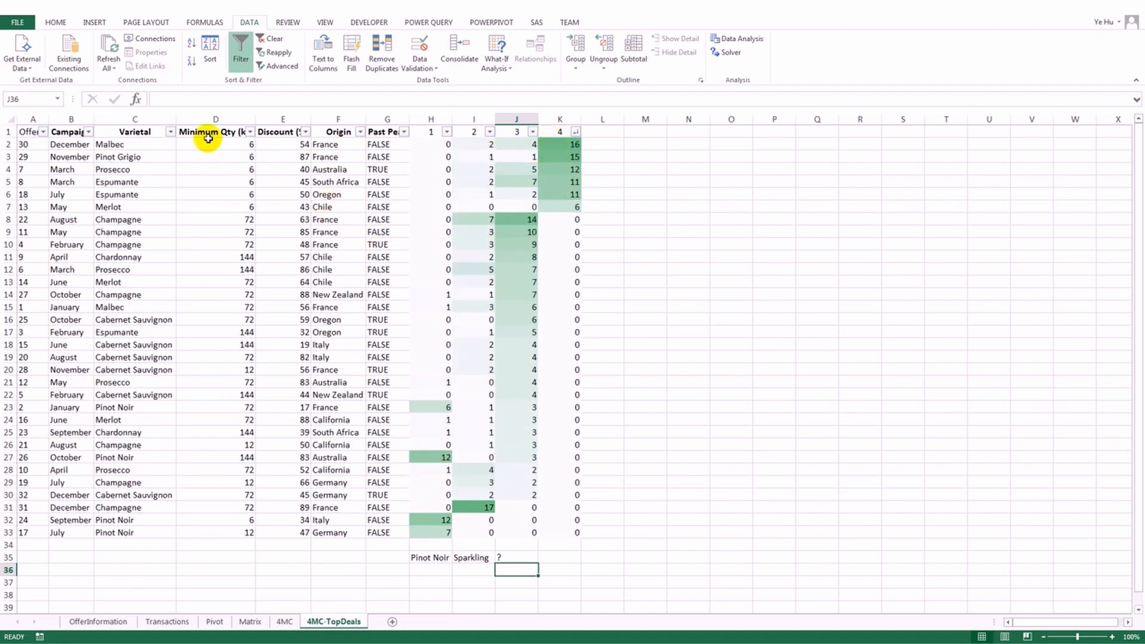
left_click_drag(208, 144, 215, 205)
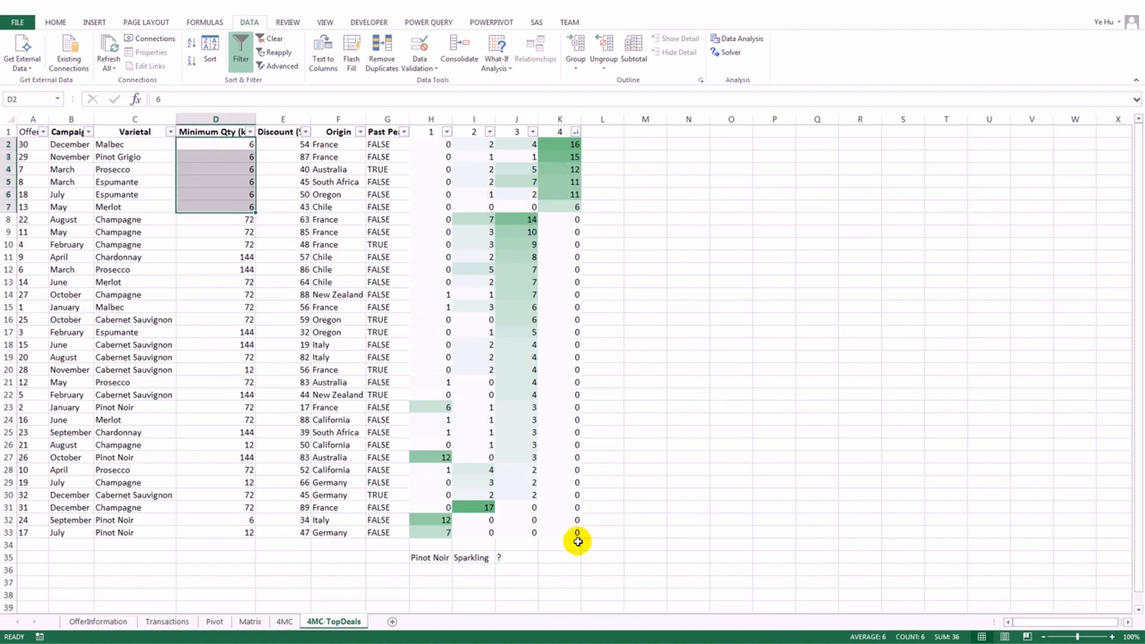
left_click(562, 557)
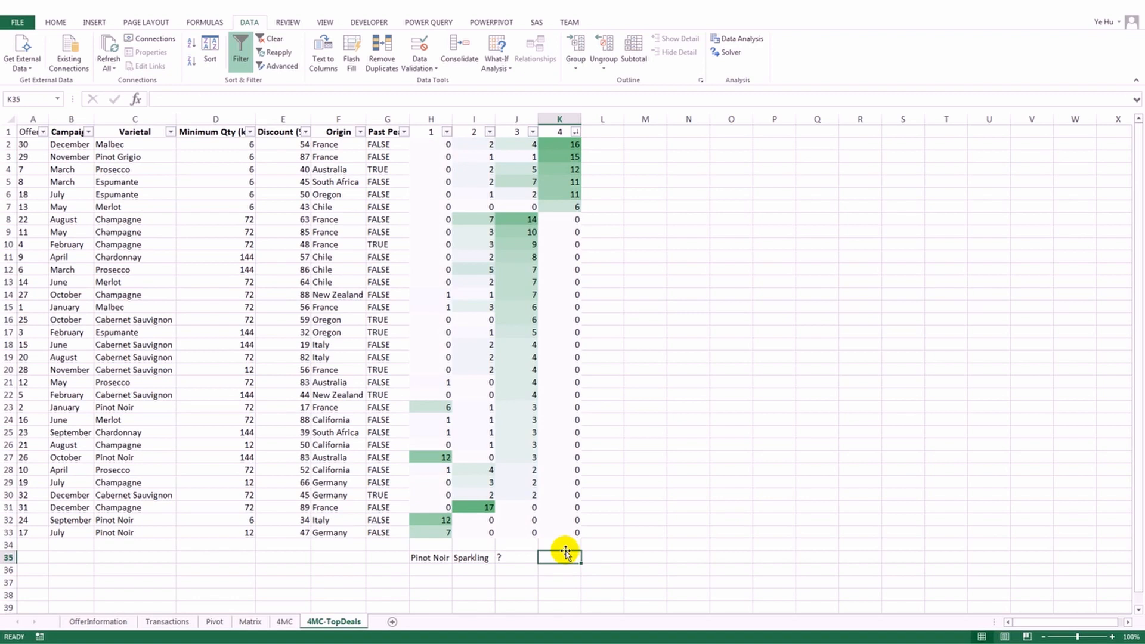
type("Sm")
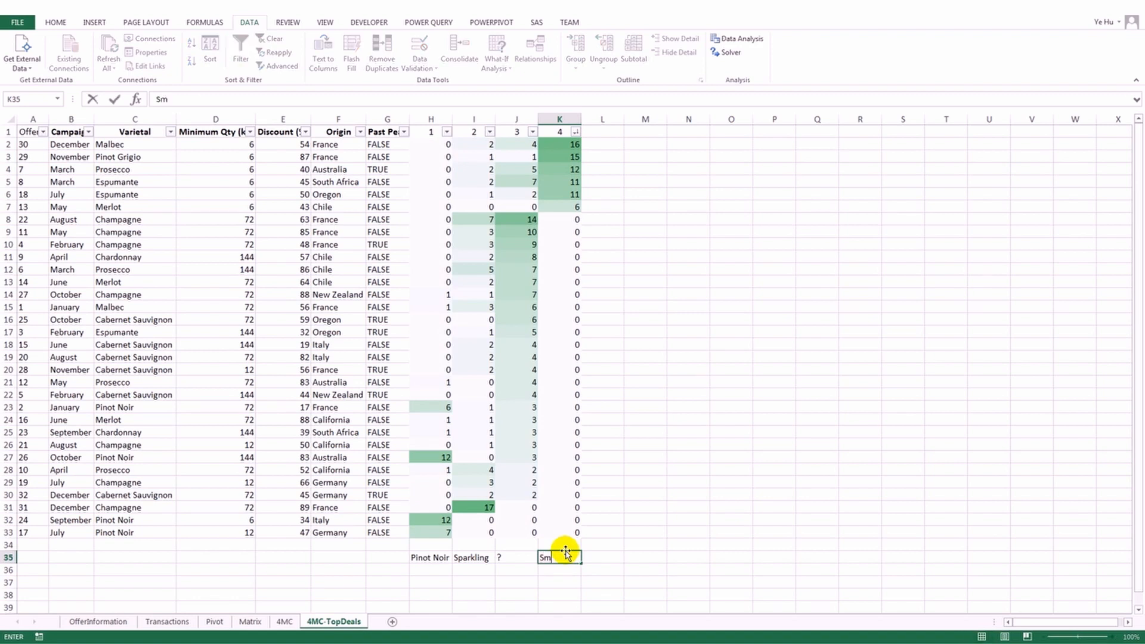
type("all order")
key("Return")
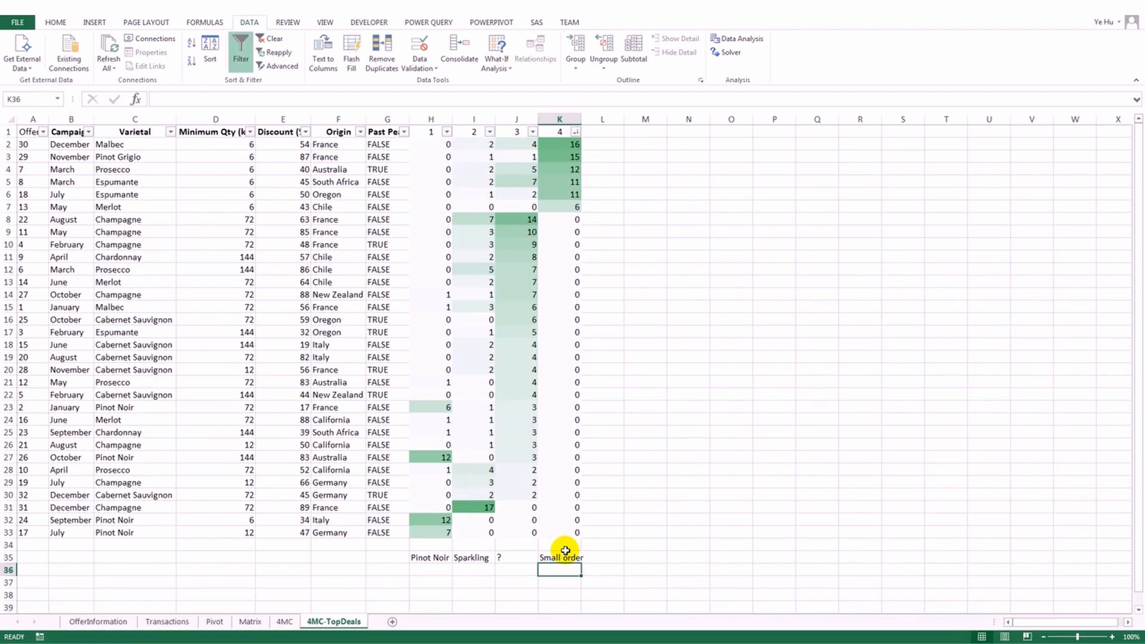
Sort the table by offer number from smallest to largest.
left_click(44, 132)
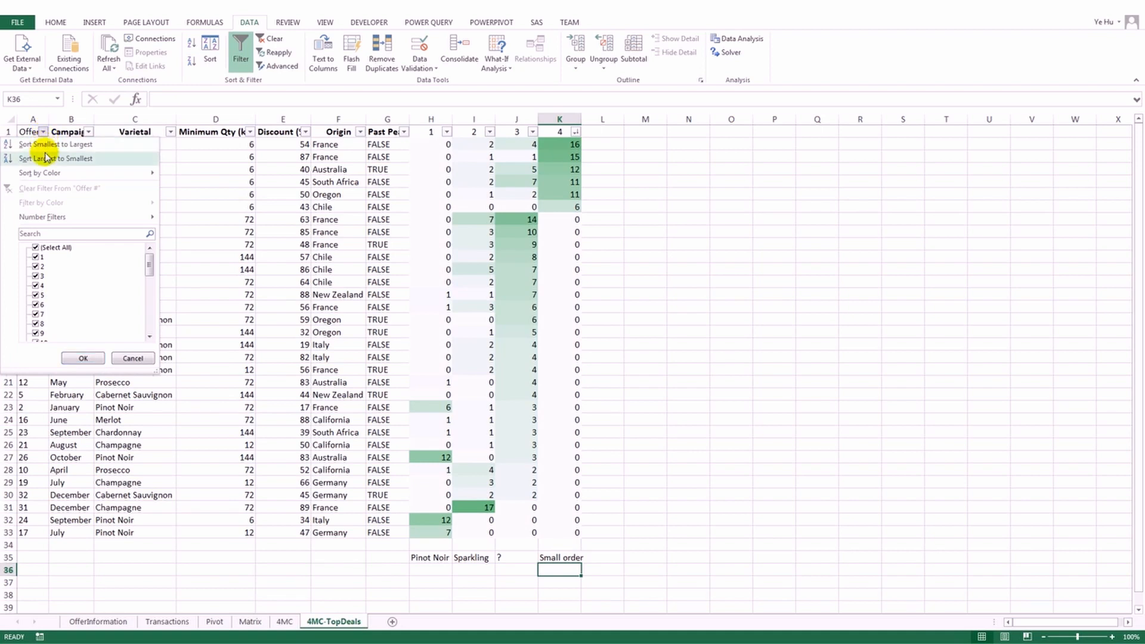
left_click(46, 146)
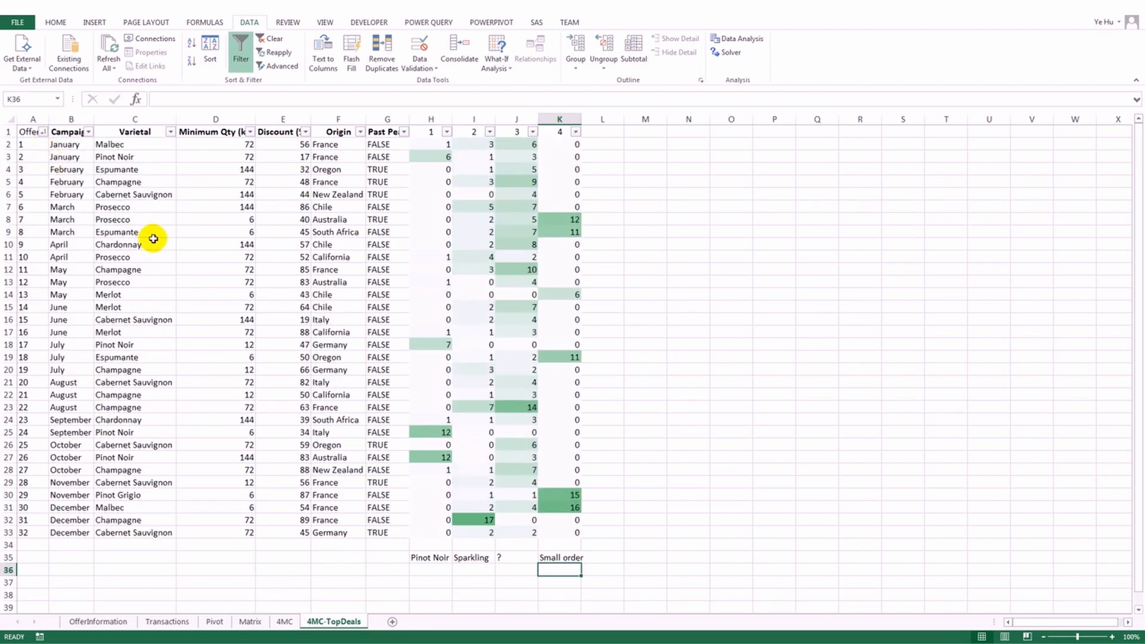